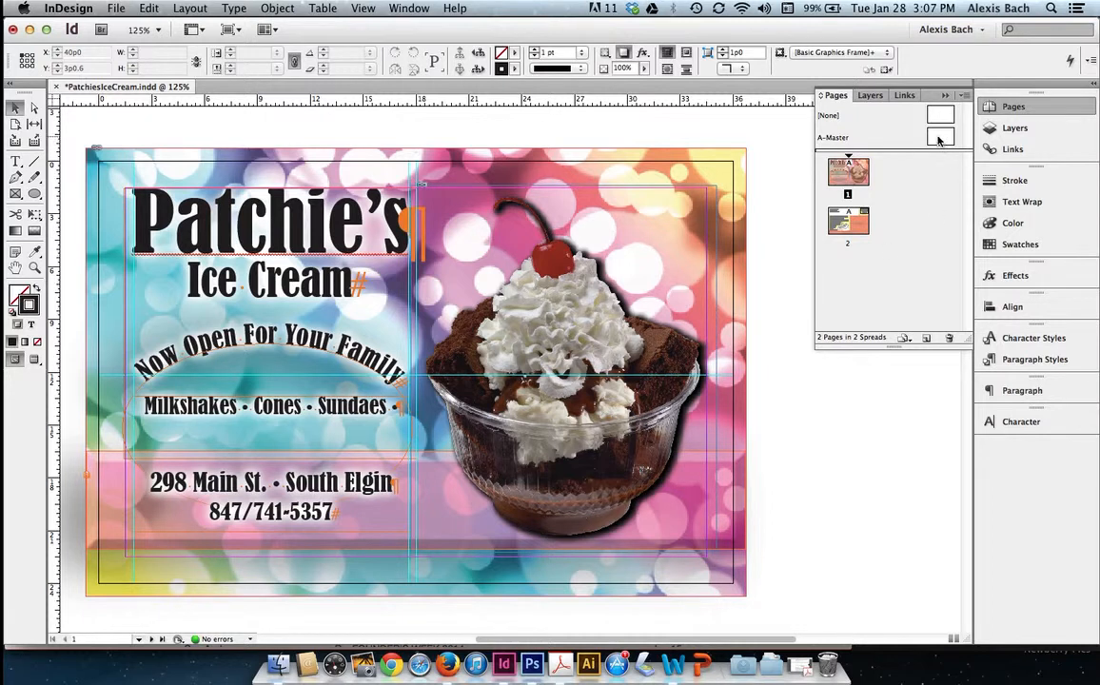
Step: Add a page based on A-Master after page 2 and change only that page to portrait orientation
drag(936, 139, 849, 271)
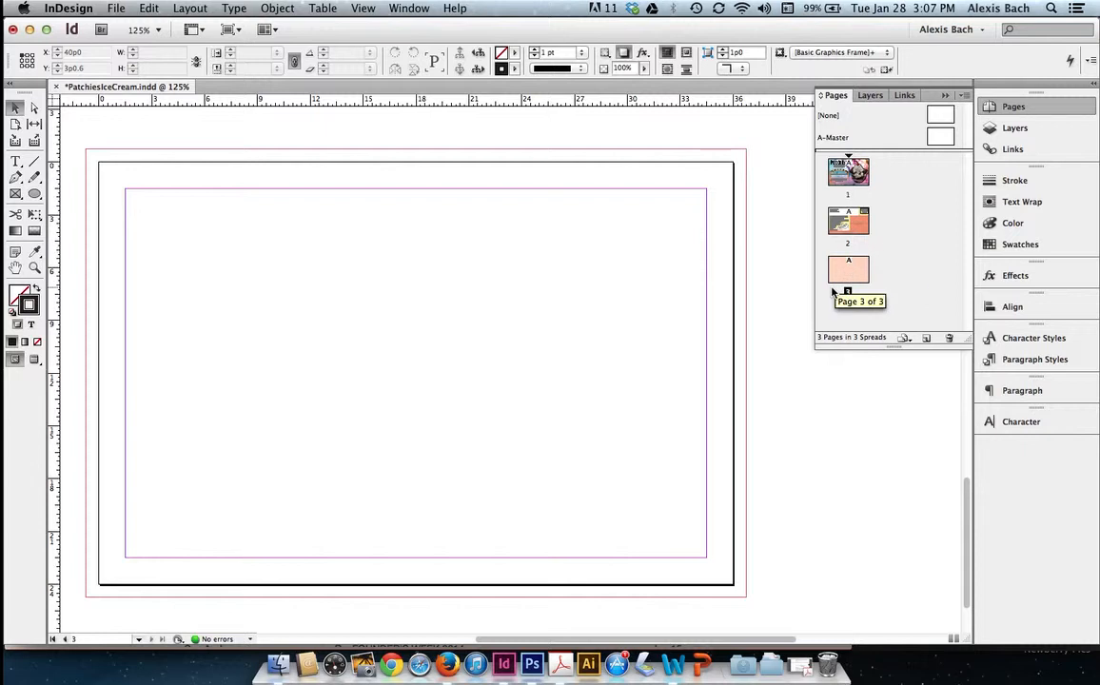
click(14, 124)
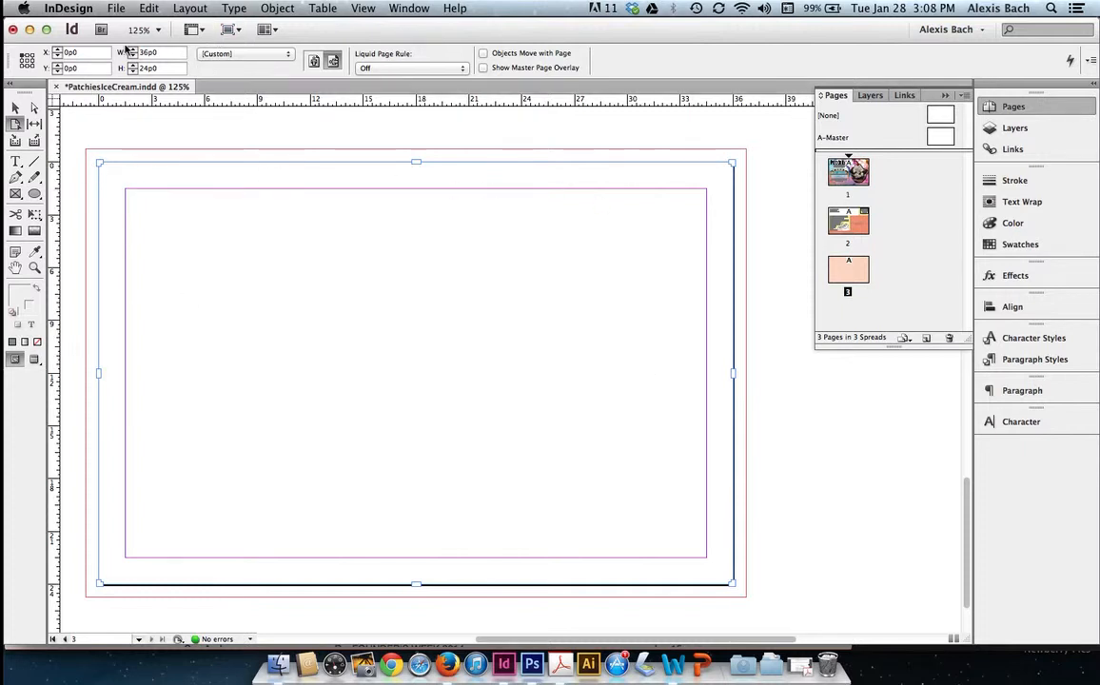
click(313, 62)
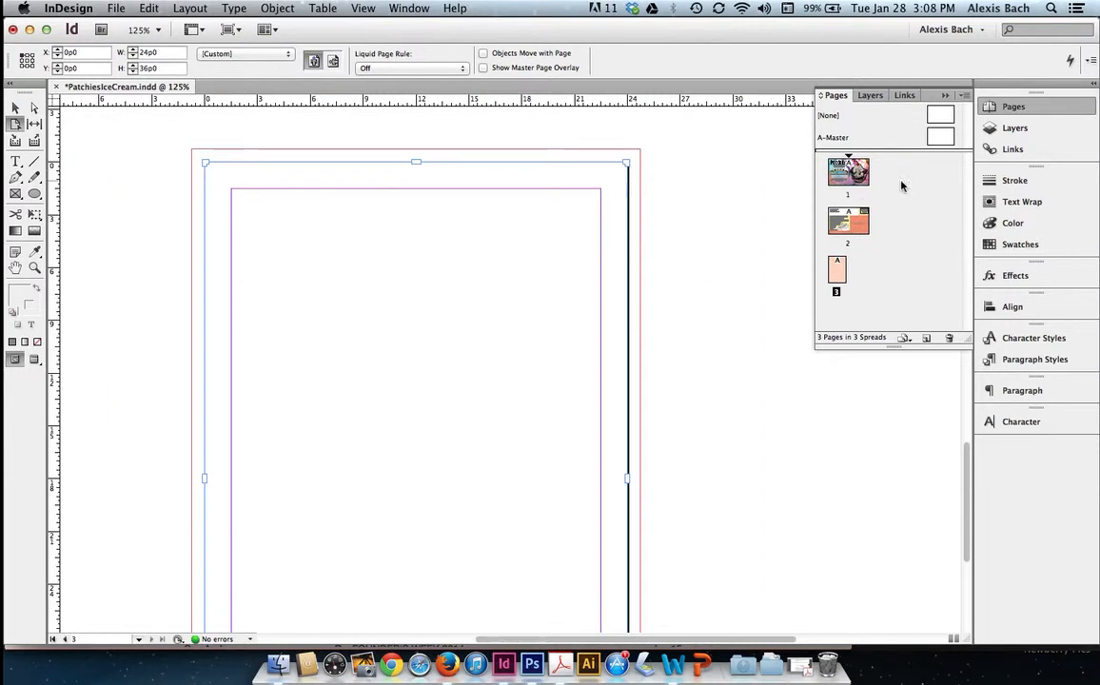
double_click(838, 274)
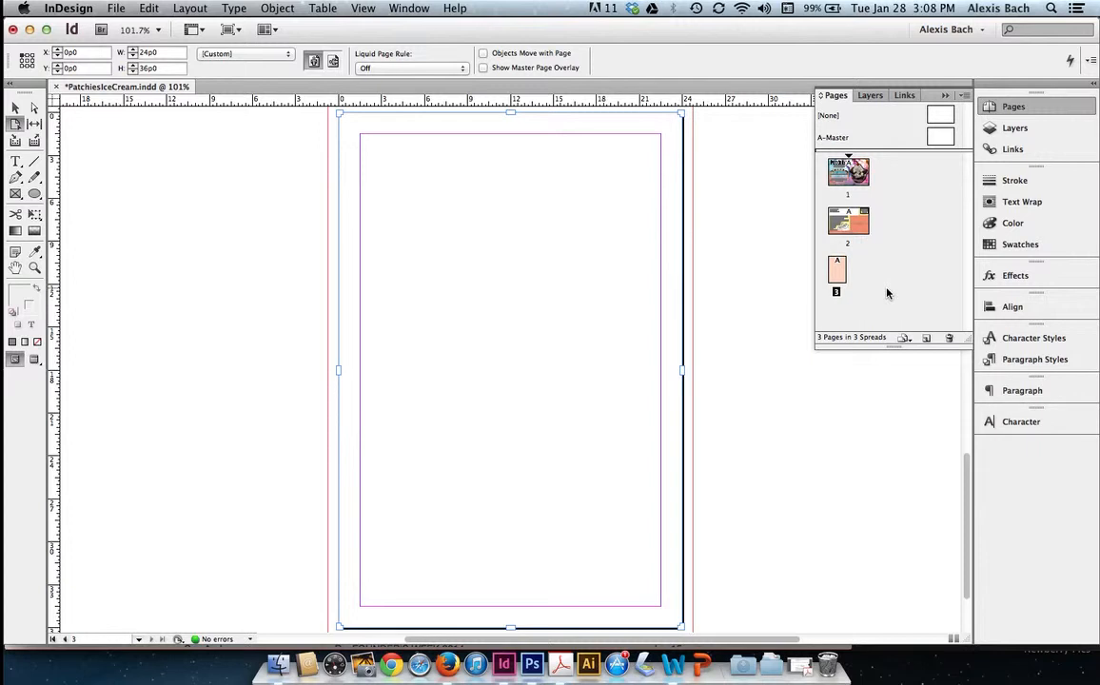
Step: Delete the portrait page 3 and return to page 1 with the Selection tool active
drag(838, 271, 952, 340)
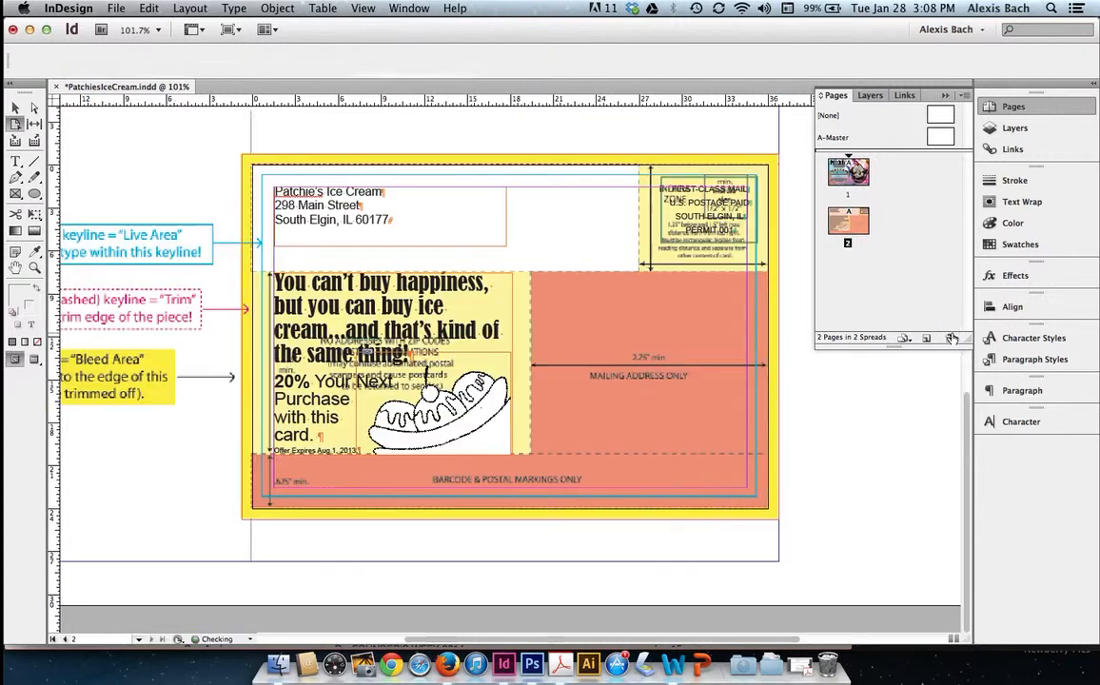
double_click(863, 171)
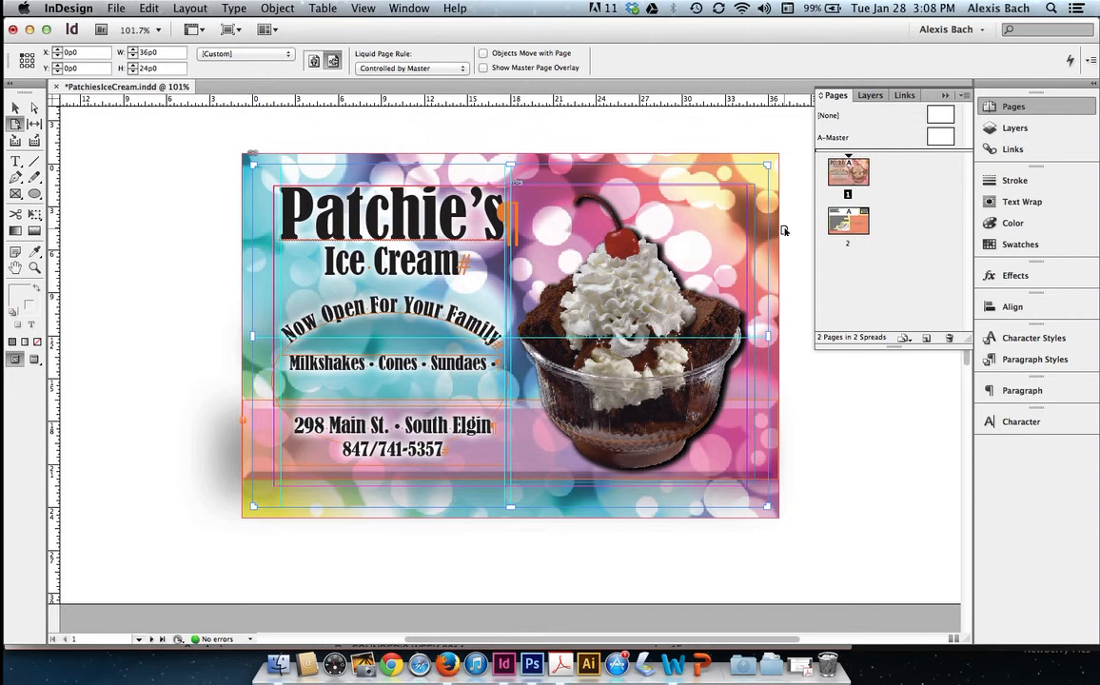
click(16, 107)
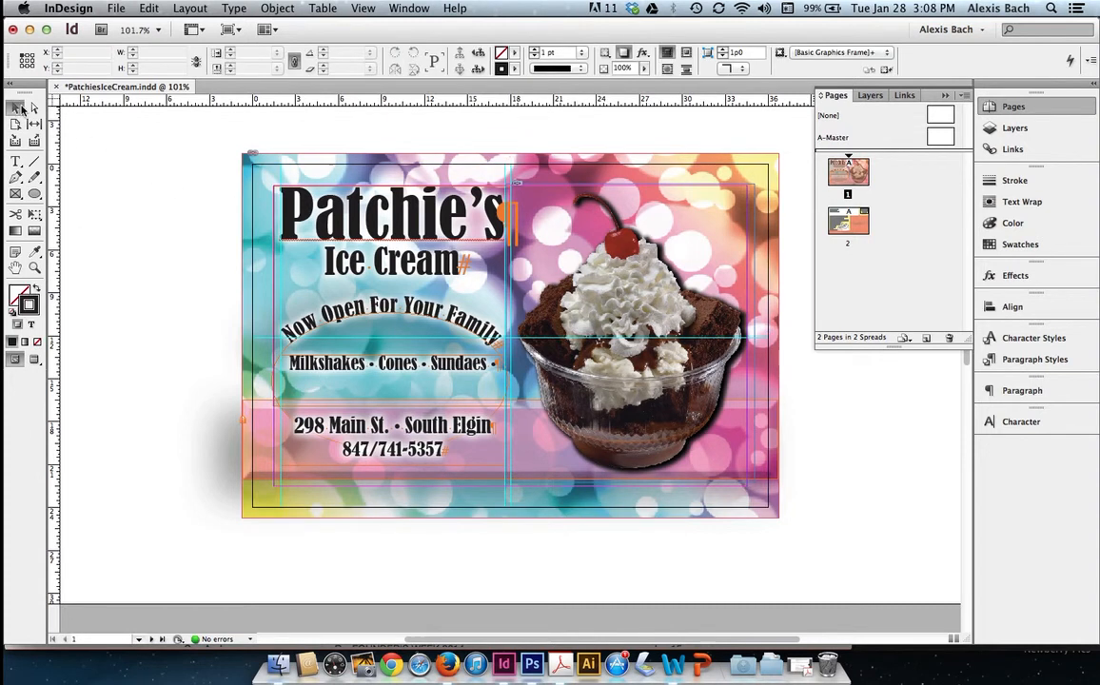
Step: Inspect the "Patchie's" title frame's paragraph settings and locate the command for hiding hidden characters without applying it
click(302, 214)
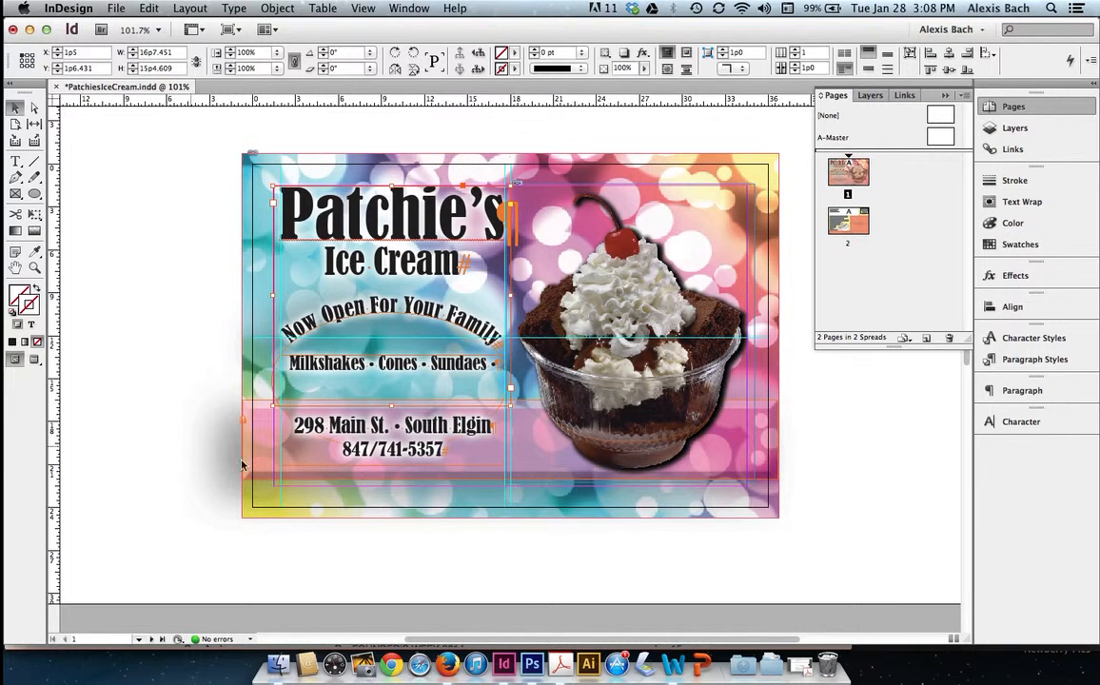
click(1026, 391)
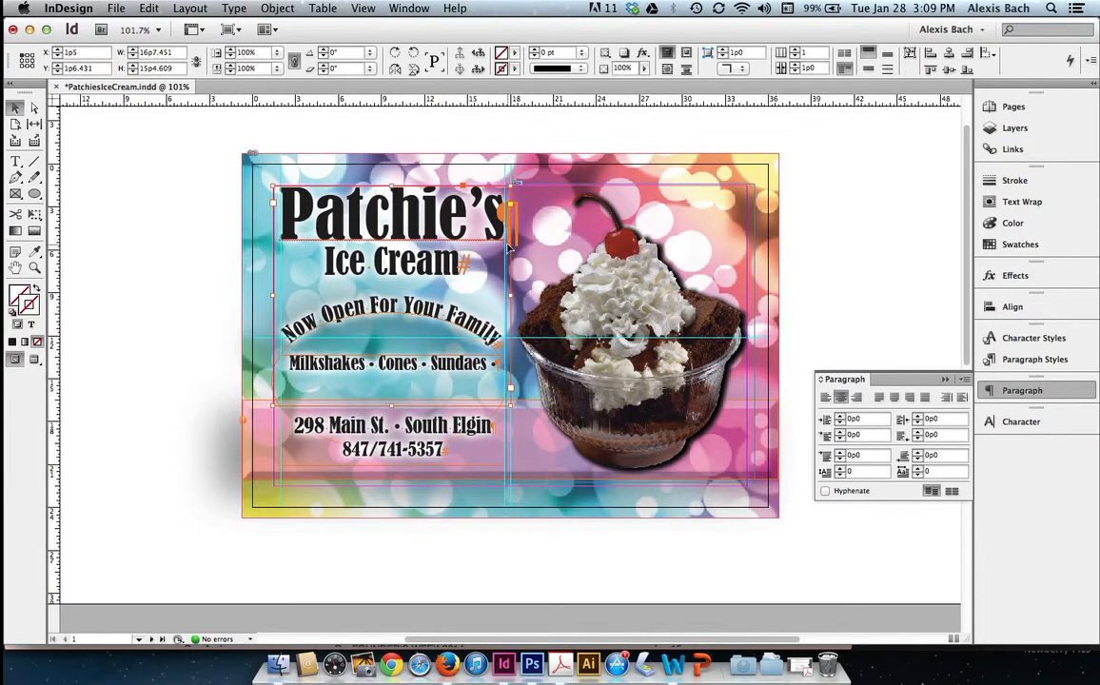
click(233, 8)
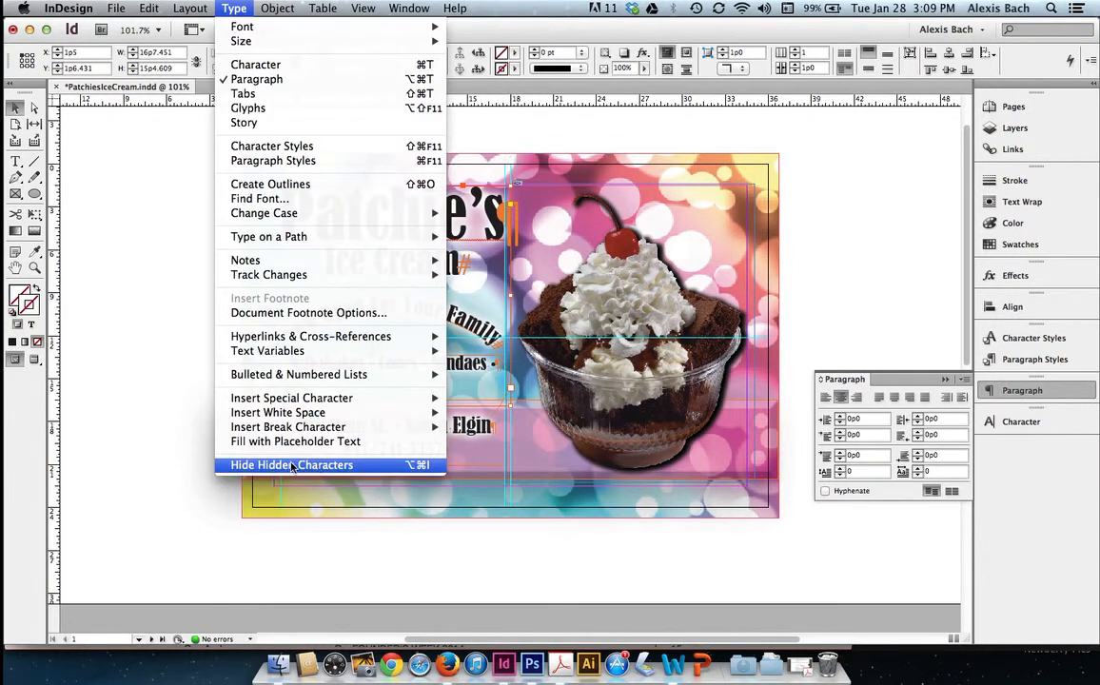
click(125, 387)
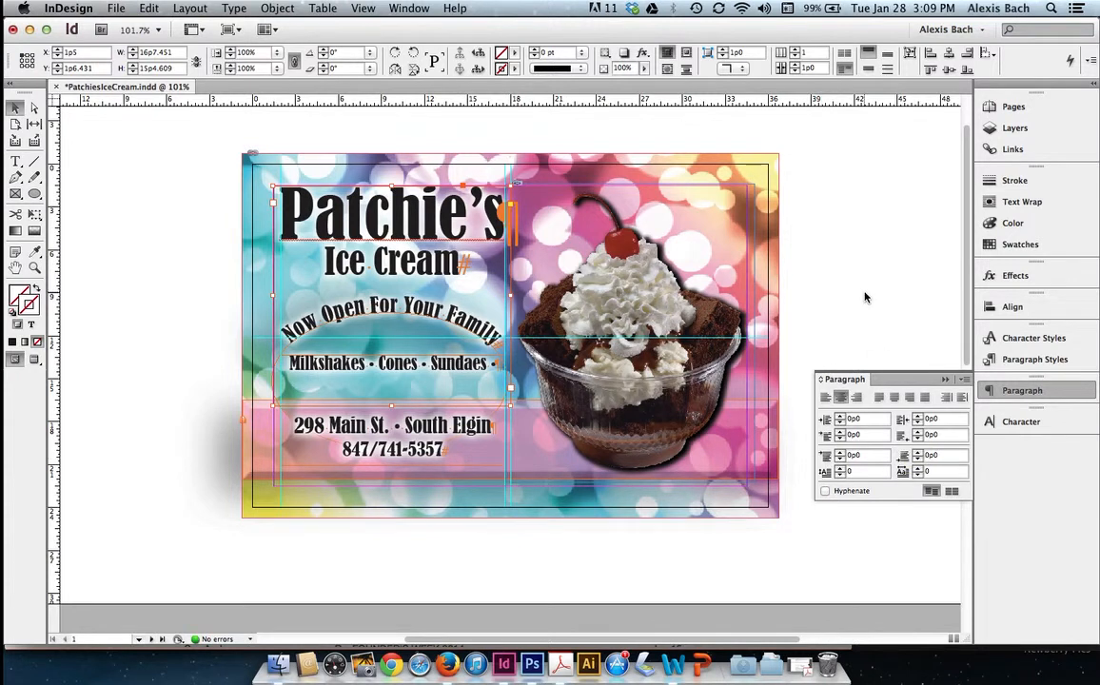
click(1022, 391)
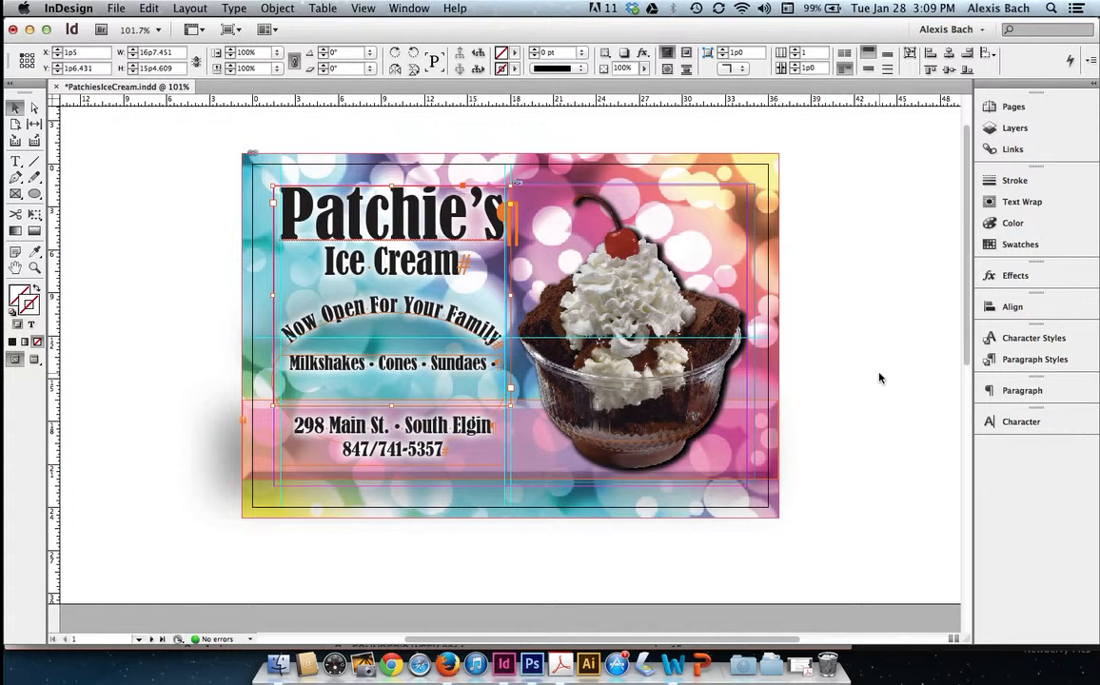
Step: Move the ice cream sundae frame off page 1 onto the pasteboard, to about X 37p6, Y 1p3
scroll(849, 337, right, 3)
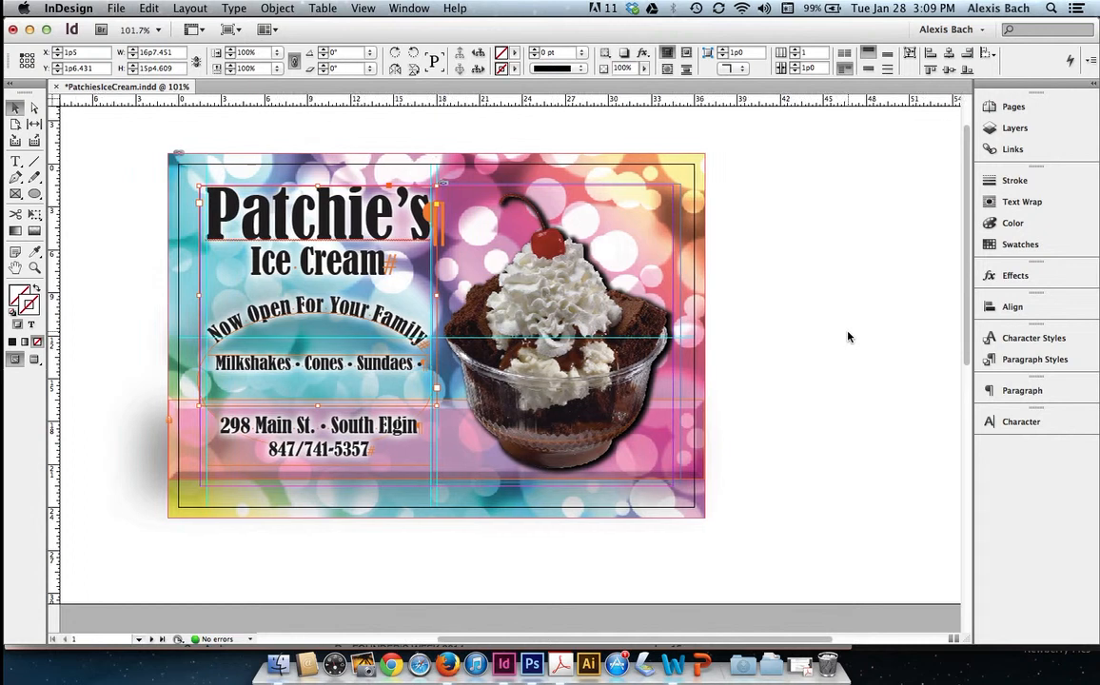
scroll(849, 337, right, 3)
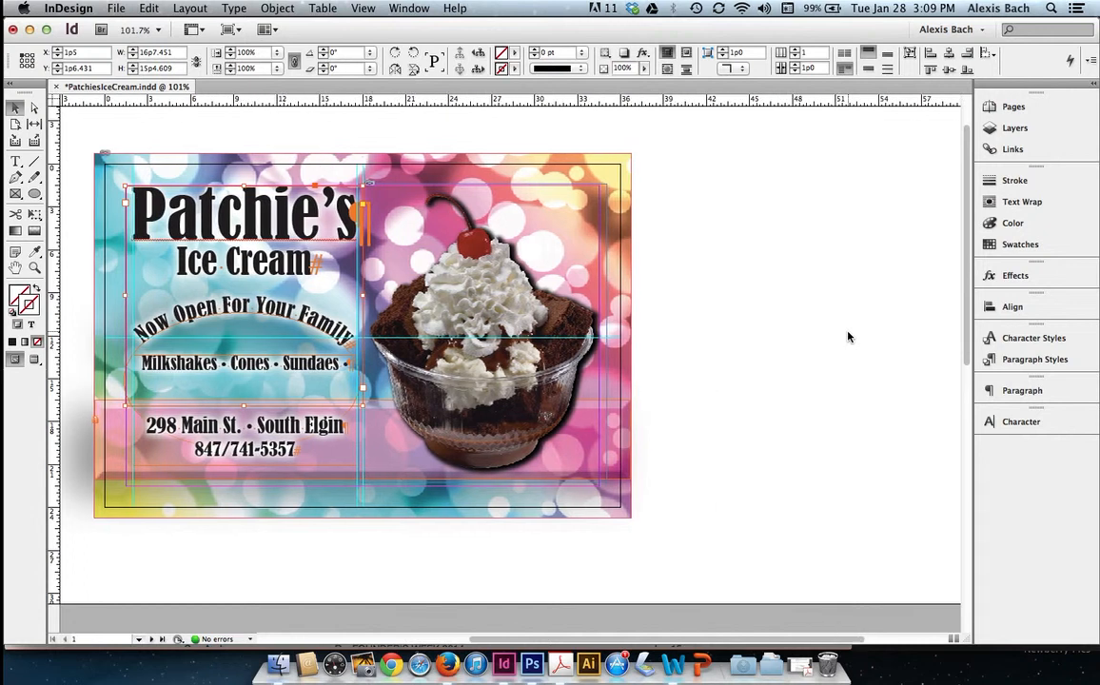
click(600, 161)
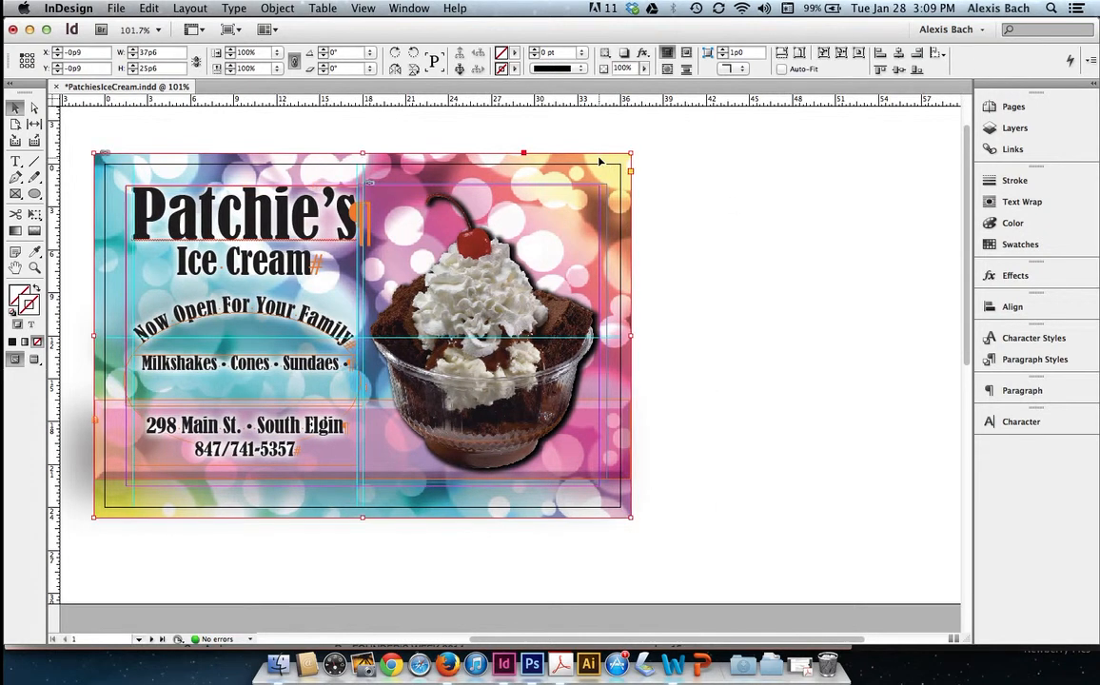
click(514, 267)
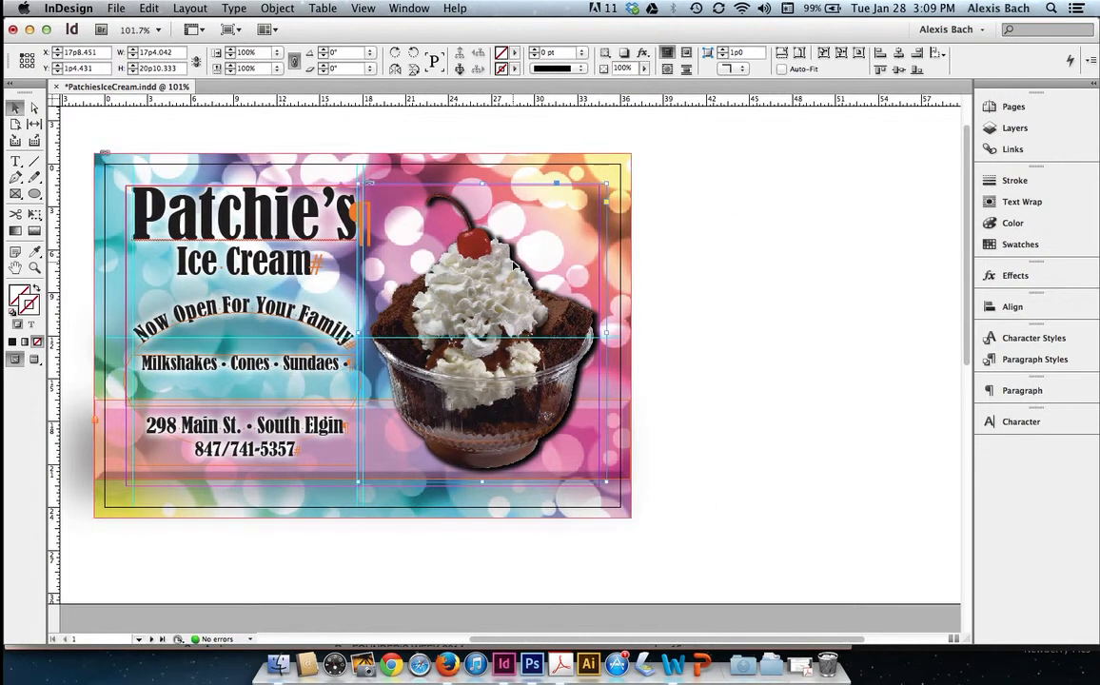
click(693, 263)
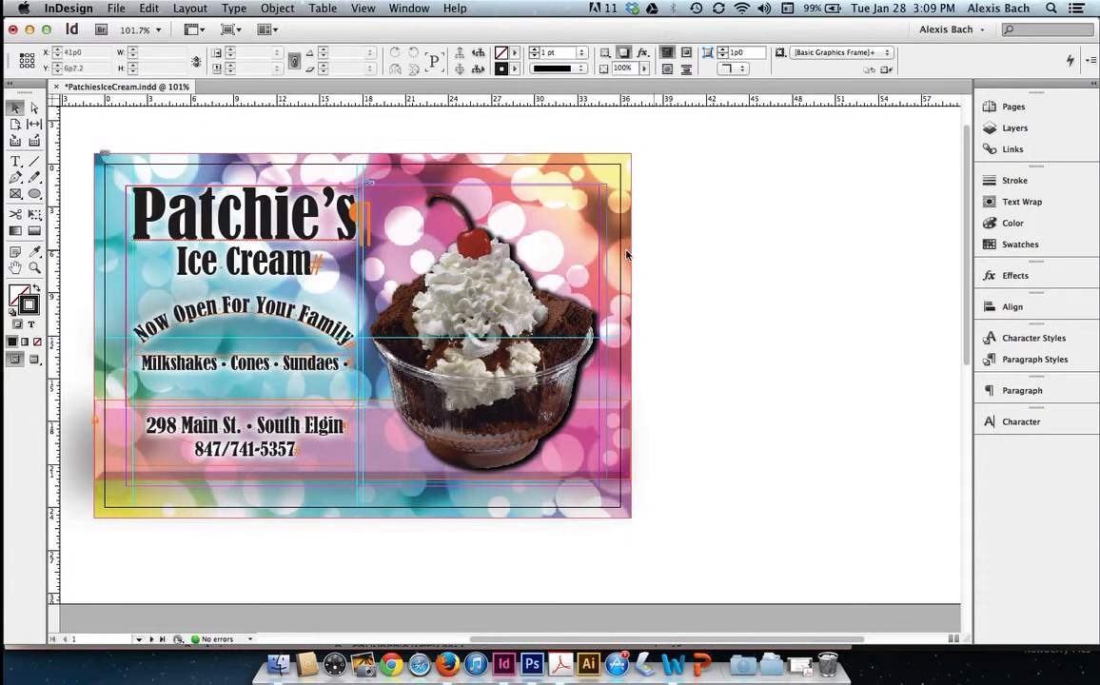
drag(436, 301, 725, 294)
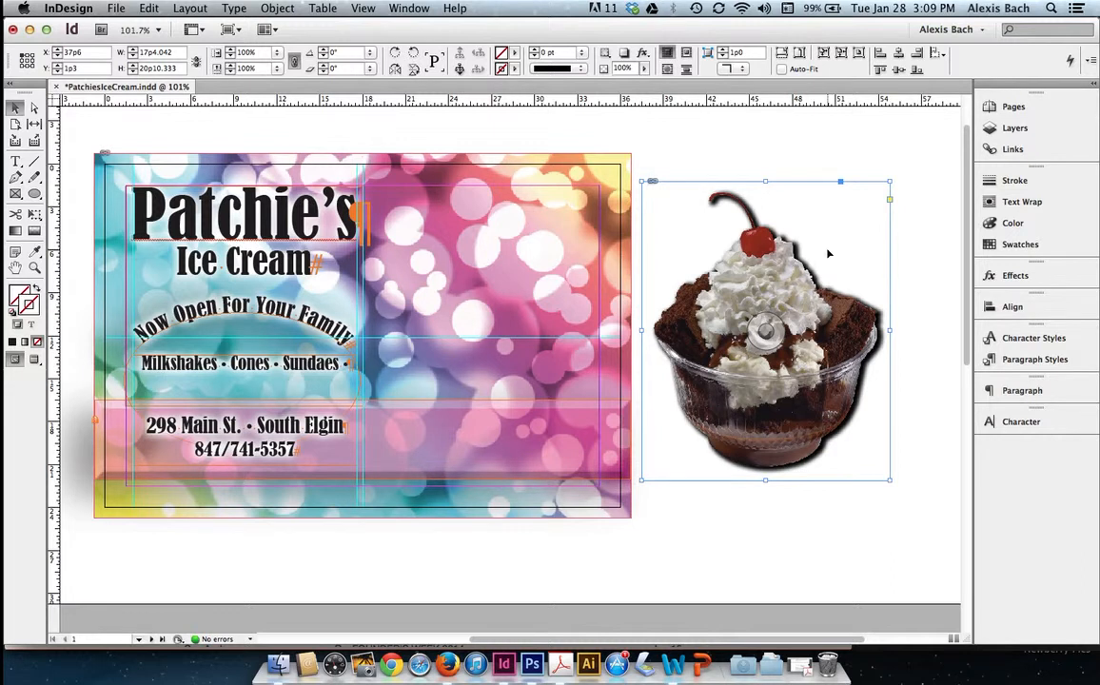
Step: Switch the selection between the sundae image content and its container frame, ending on the frame
click(768, 335)
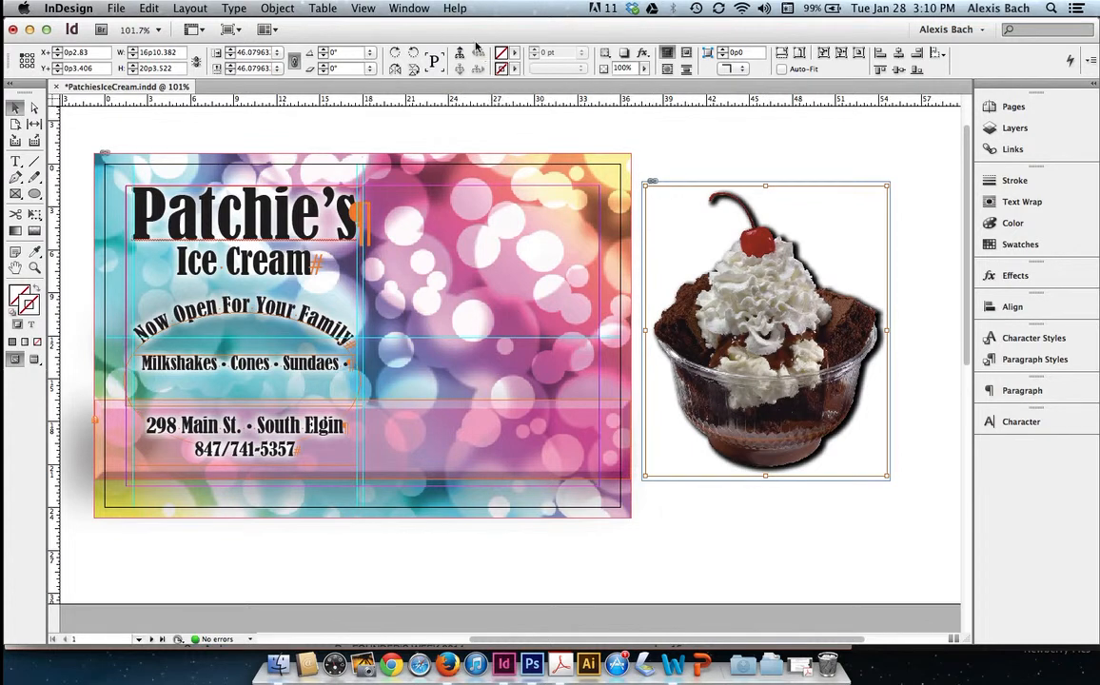
click(459, 69)
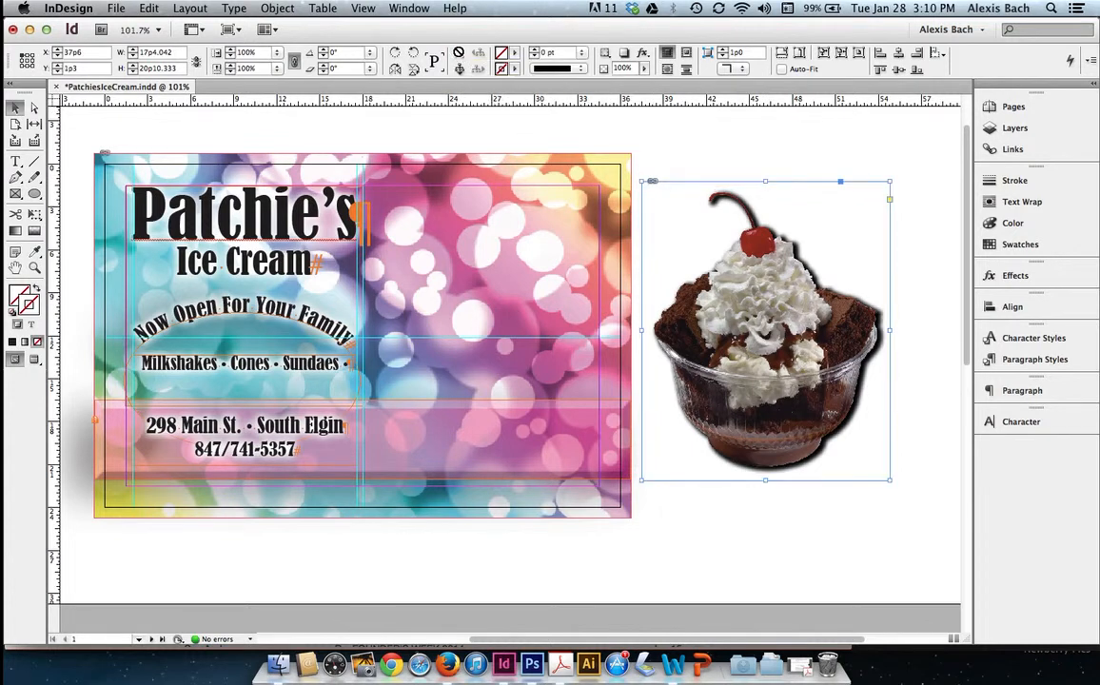
click(459, 70)
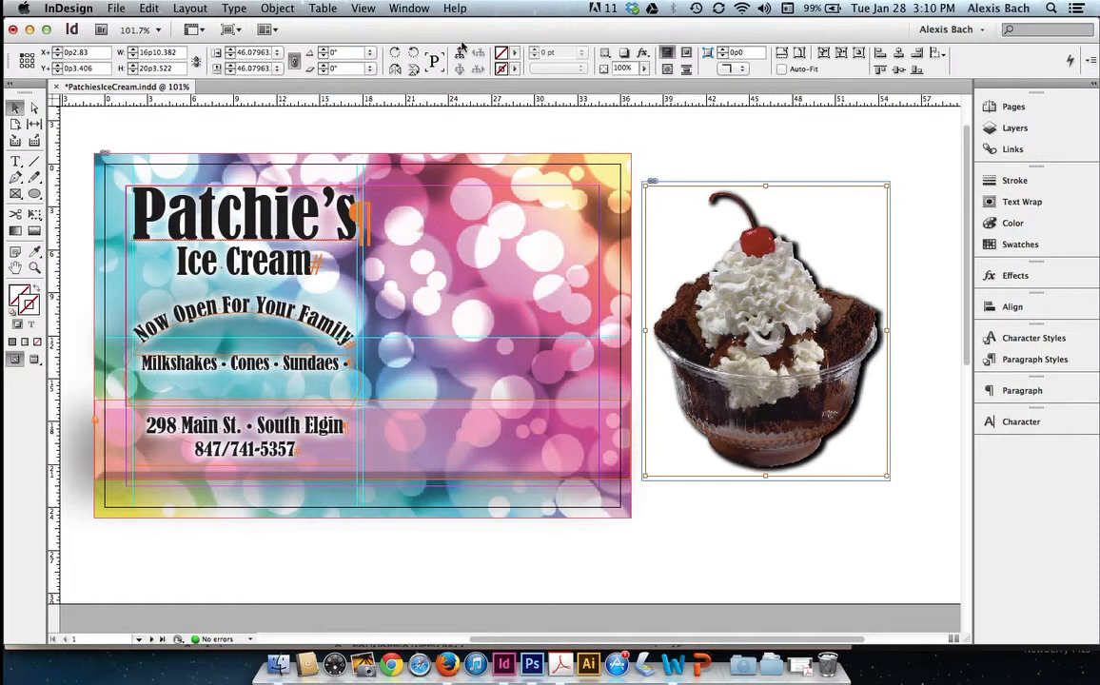
click(459, 53)
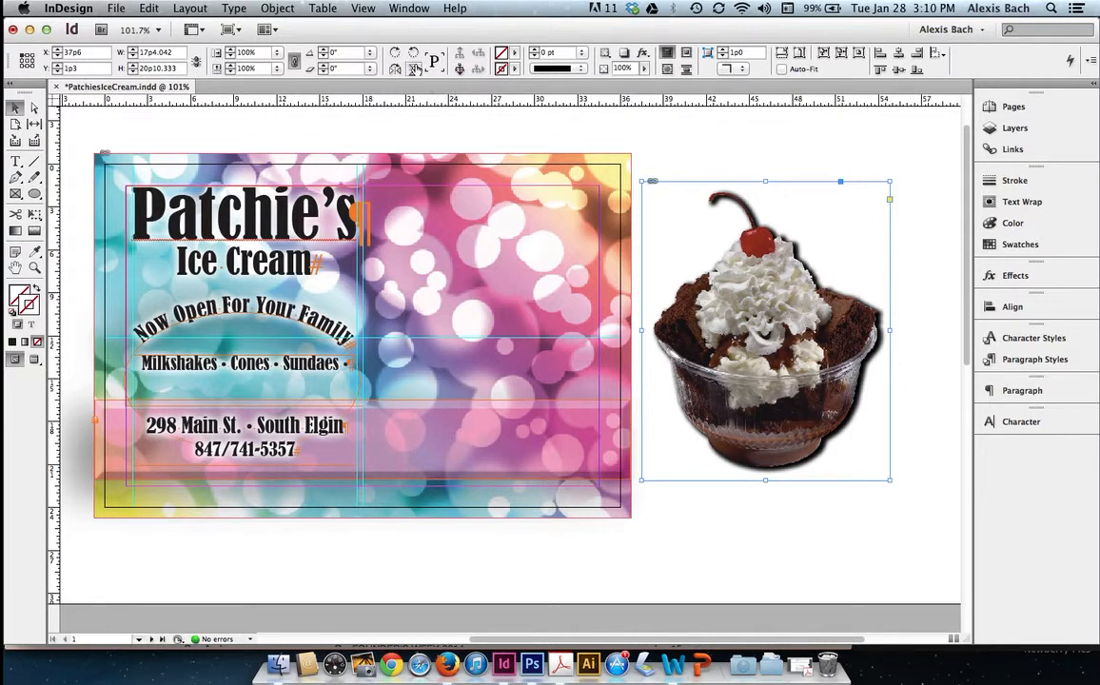
Step: Try flipping the sundae frame horizontally and rotating it 90° counterclockwise, restoring its original orientation each time
click(394, 74)
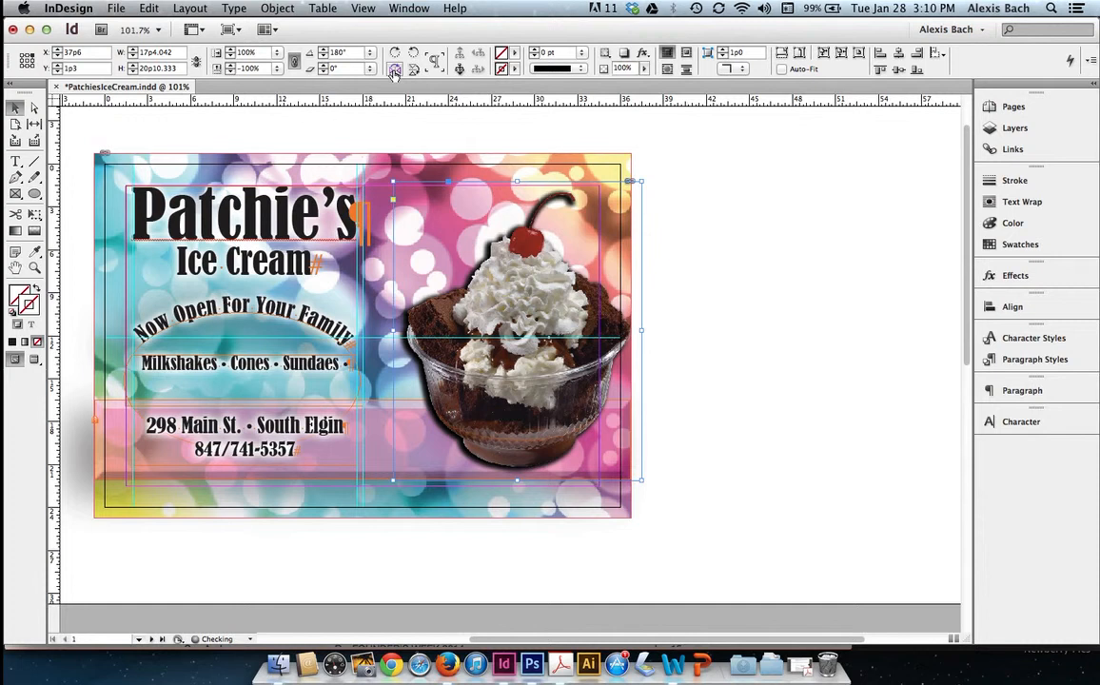
click(393, 74)
click(394, 74)
click(394, 75)
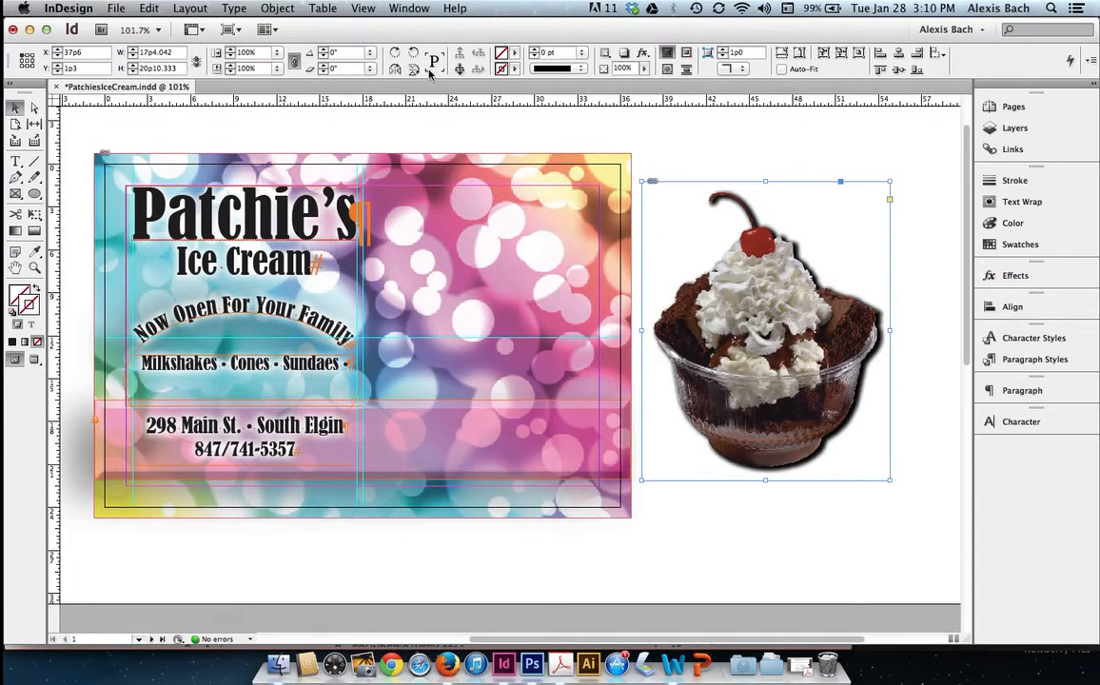
click(415, 54)
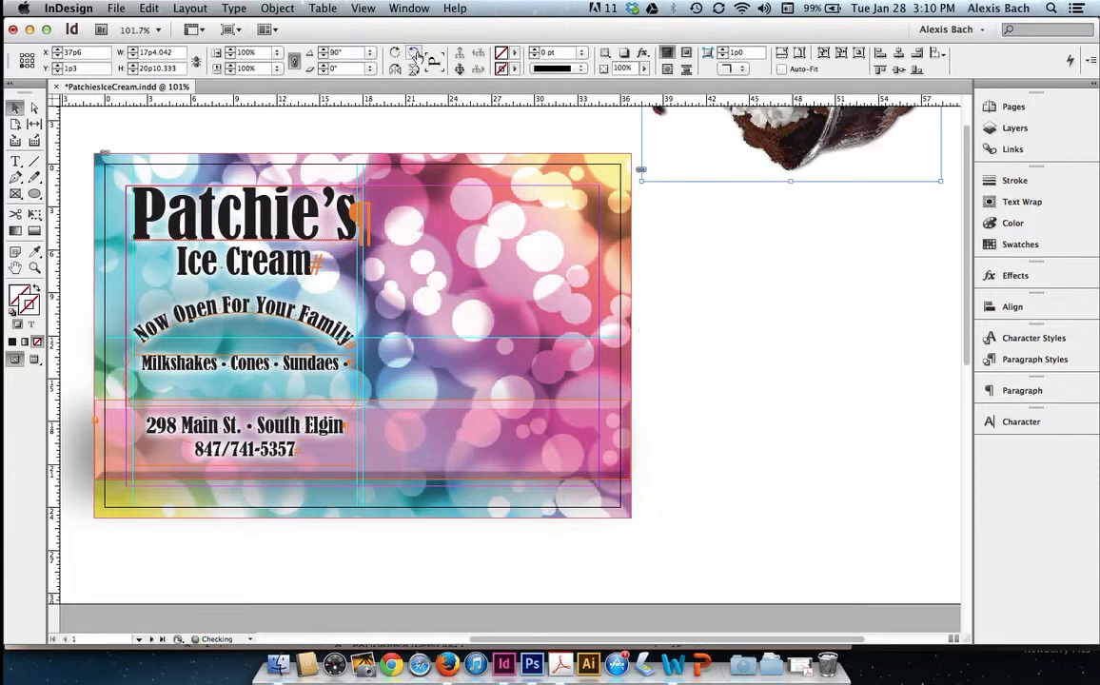
click(395, 54)
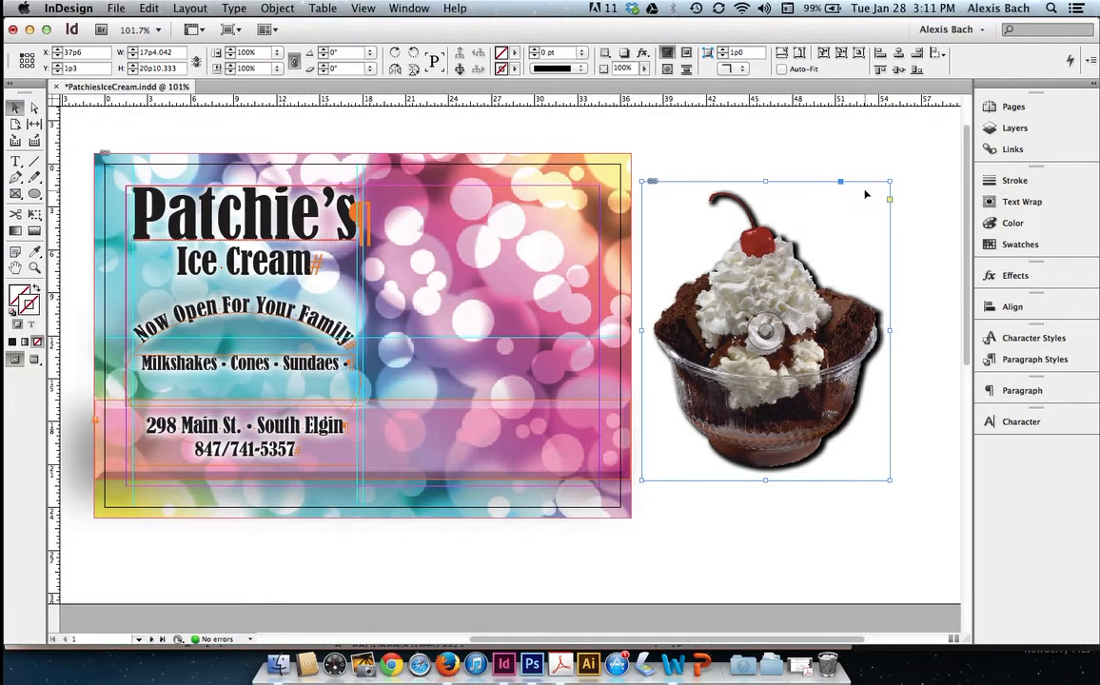
Step: Shrink the sundae frame to about 14p10 by 17p10 with Auto-Fit on, and turn Auto-Fit off again
click(782, 70)
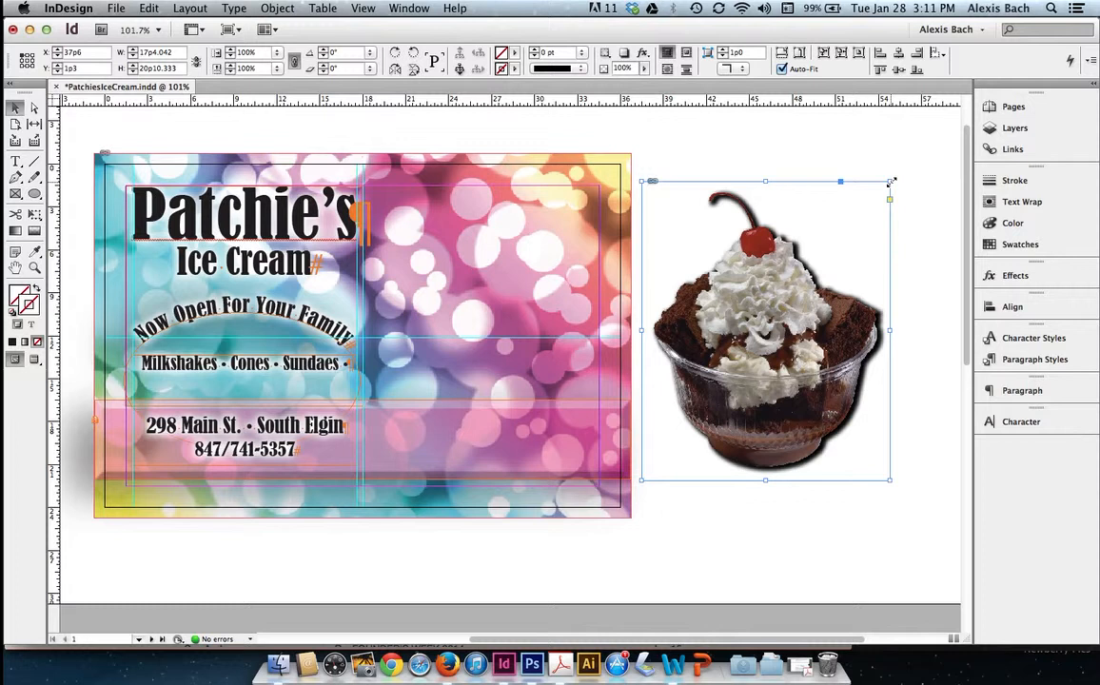
drag(889, 181, 853, 224)
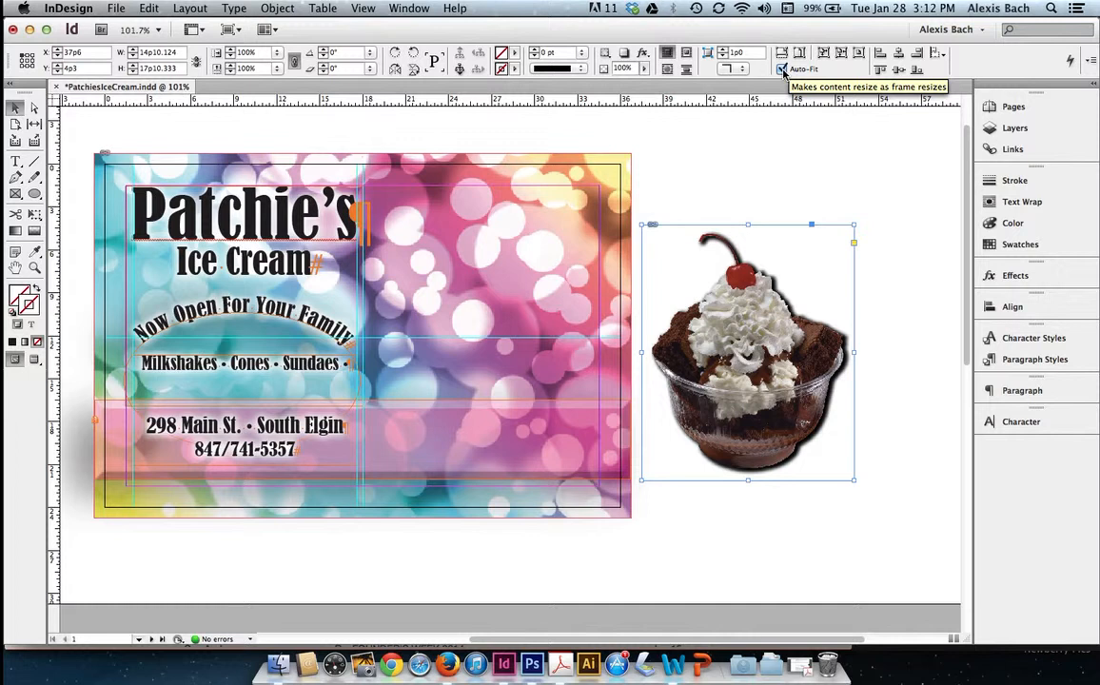
click(782, 69)
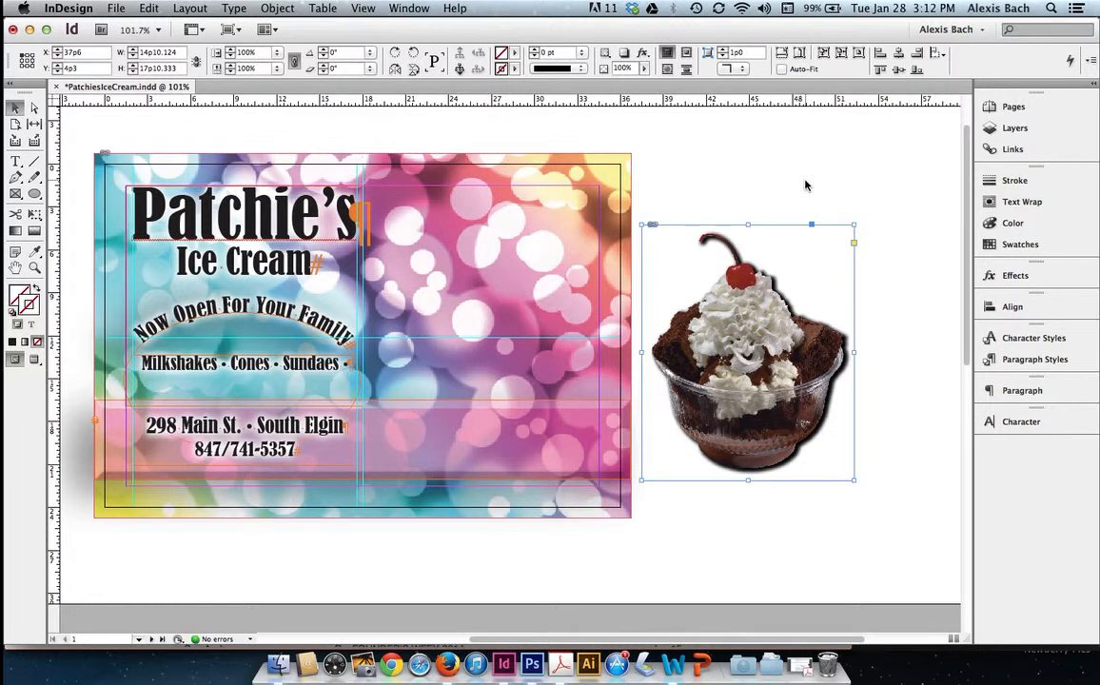
Step: Shift the sundae image partly outside its frame and center the content back within the frame
click(748, 354)
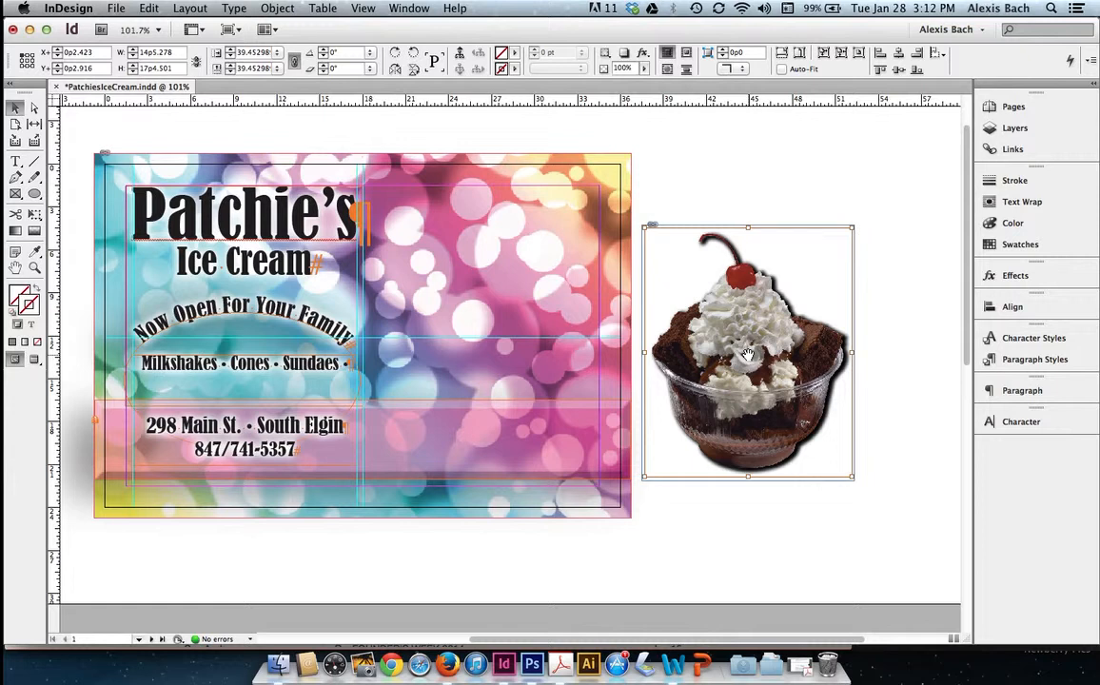
drag(747, 354, 835, 340)
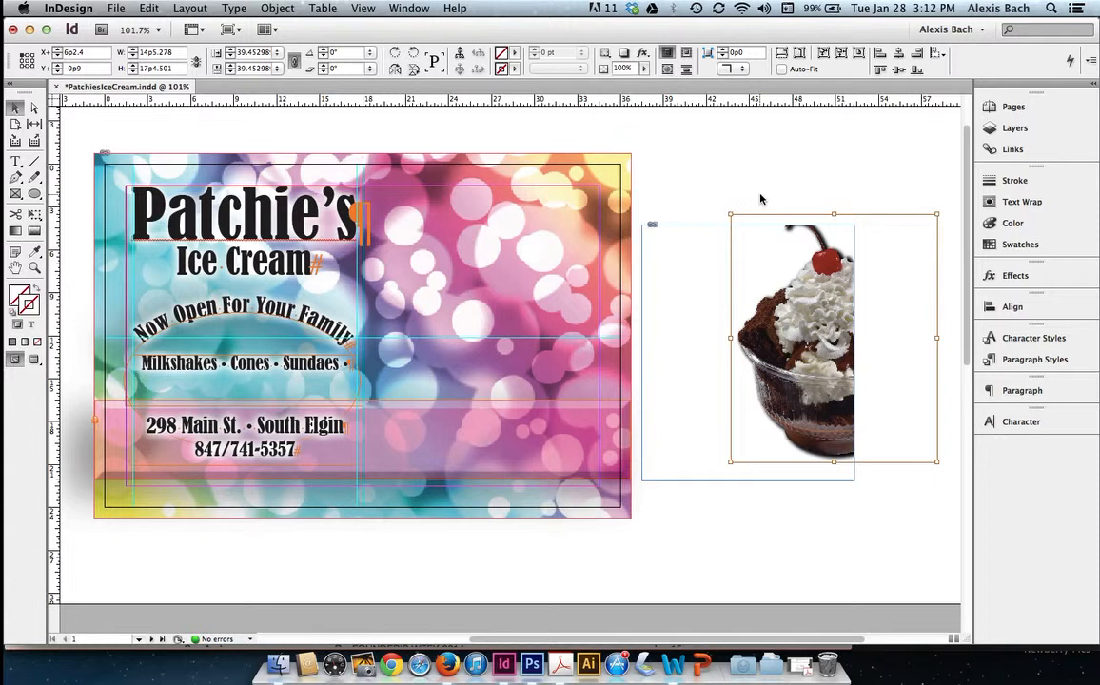
click(859, 53)
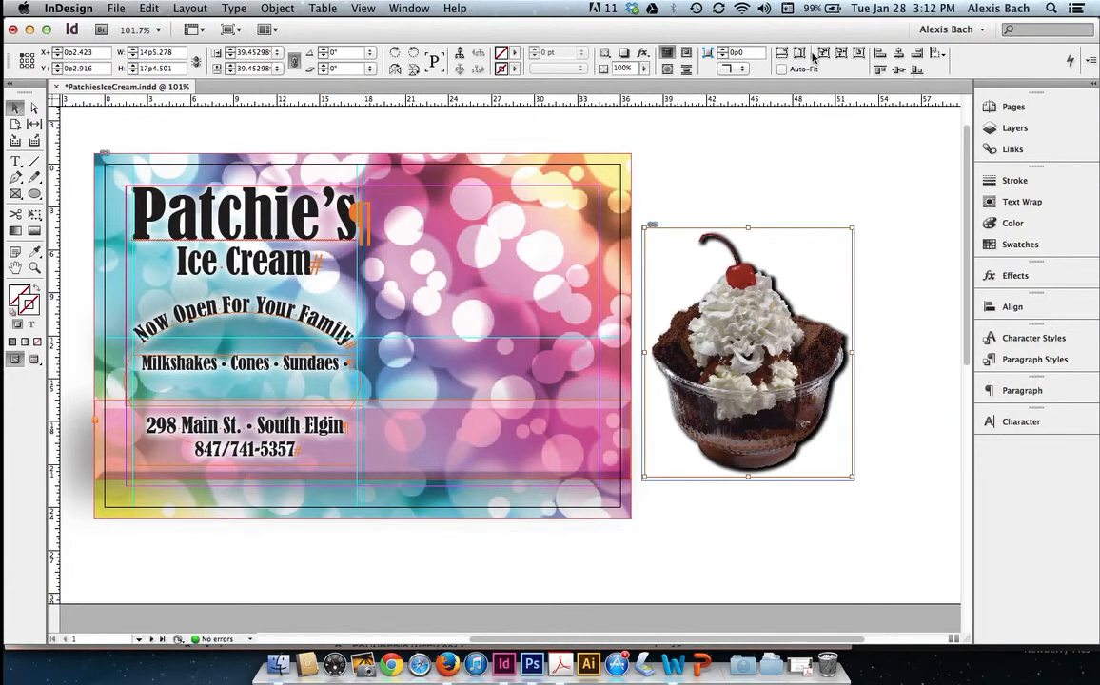
Step: Move the whole sundae frame back onto the page's right half, to about X 19p0, Y 2p3.6
click(793, 195)
click(791, 226)
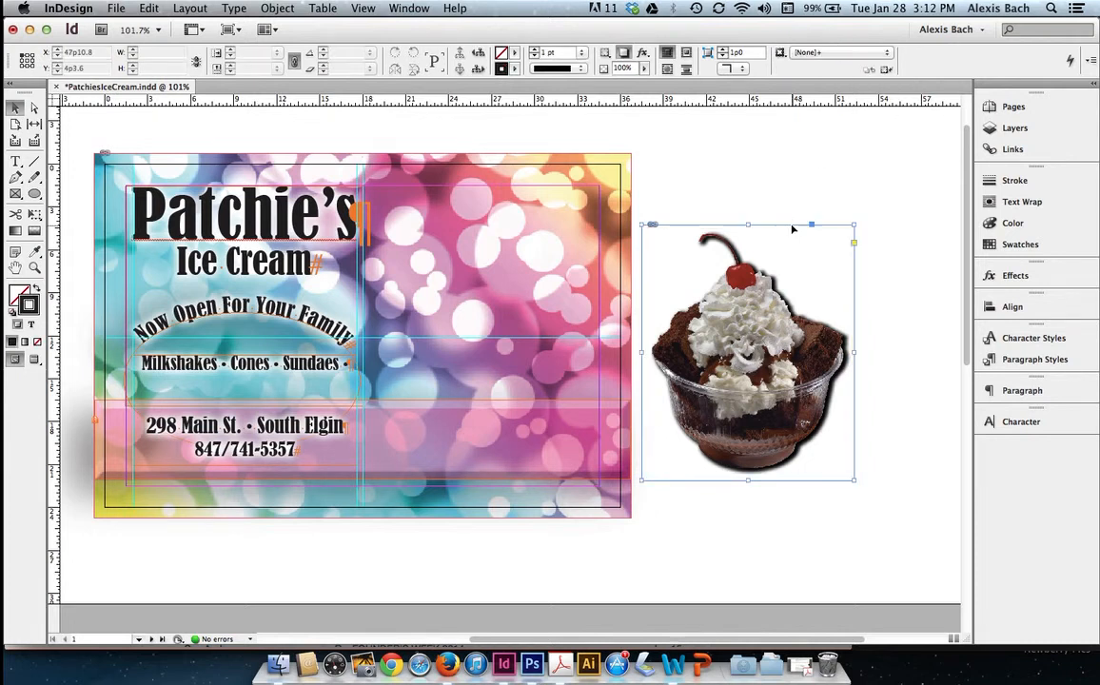
drag(792, 228, 531, 205)
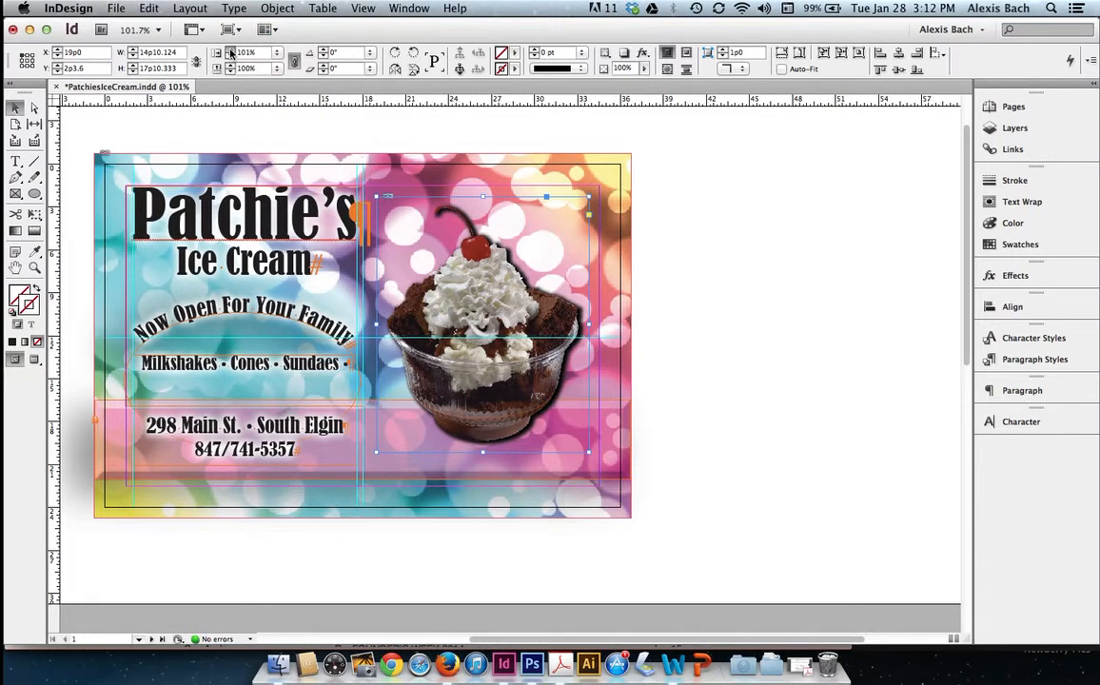
Step: Scale up the sundae frame and image proportionally in 1% increments to about 15p9 by 18p11
click(228, 49)
click(229, 50)
click(228, 49)
click(229, 50)
click(229, 50)
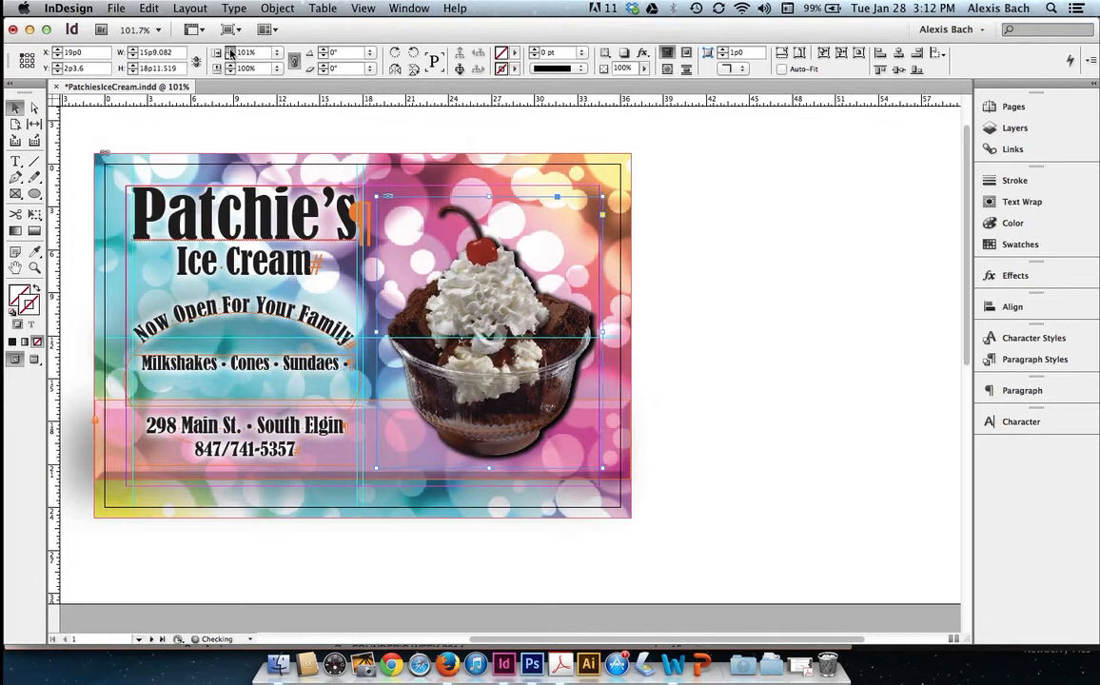
Step: Scale the sundae frame and image up proportionally to about 16p1 by 19p4
click(229, 49)
click(229, 50)
click(228, 49)
Step: Nudge the sundae frame in small increments to X 18p6, Y 1p8.6 and deselect it
key(Left)
key(Left)
key(Left)
key(Left)
key(Left)
key(Left)
key(Left)
key(Up)
key(Up)
key(Up)
key(Up)
key(Up)
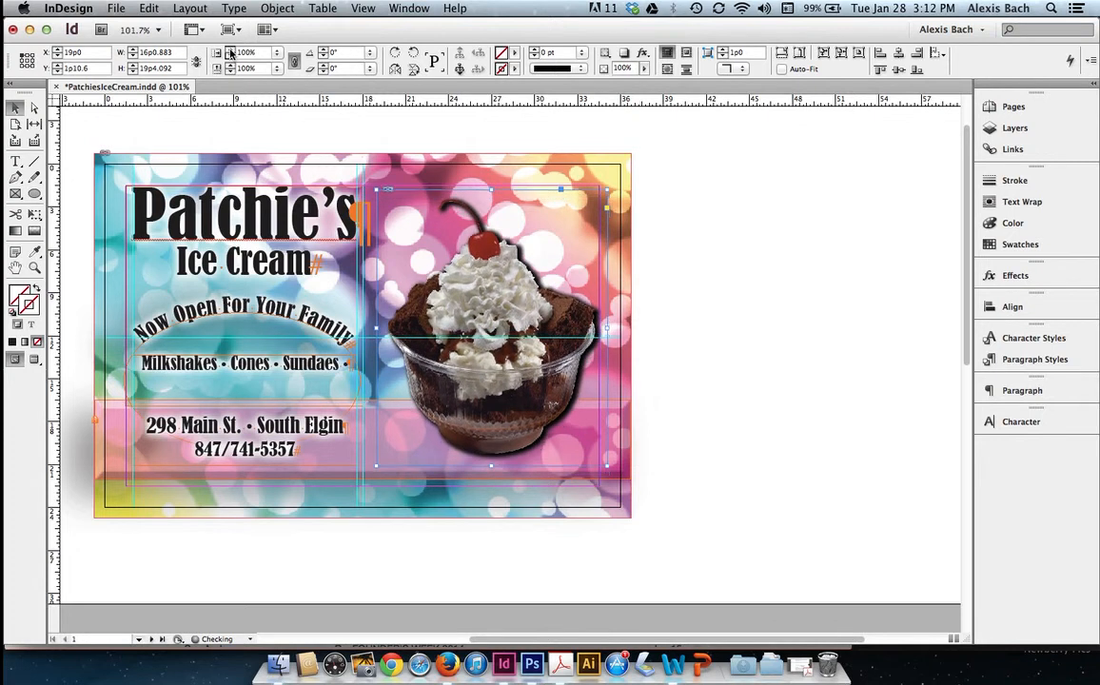
key(Left)
key(Left)
key(Left)
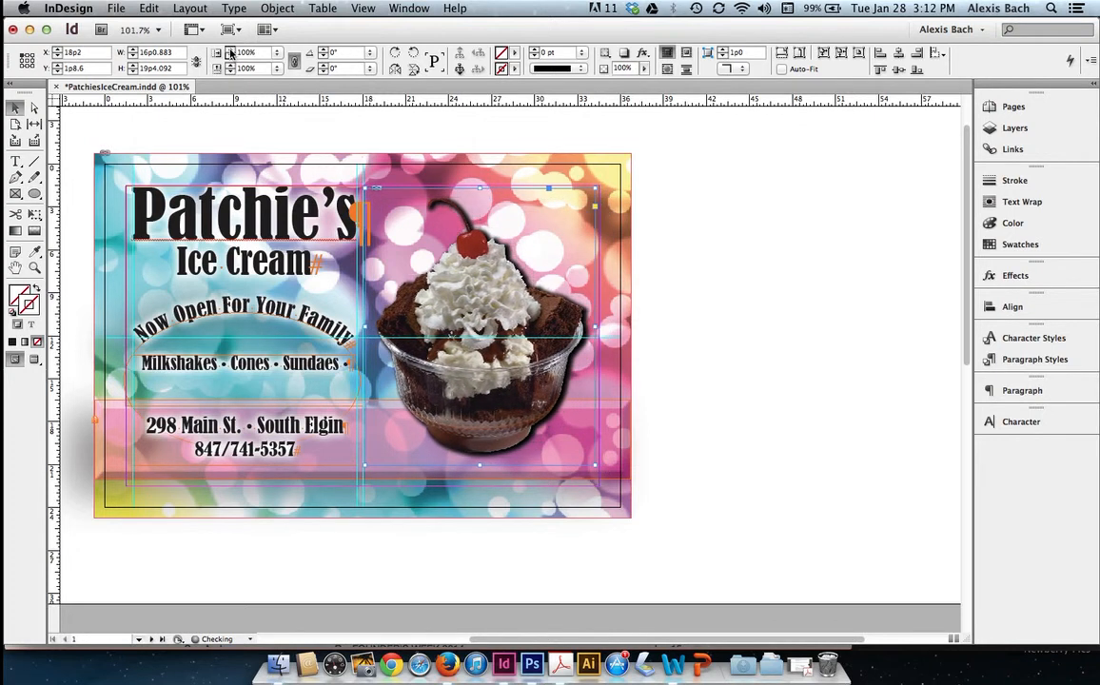
key(Right)
key(Right)
key(Right)
key(Right)
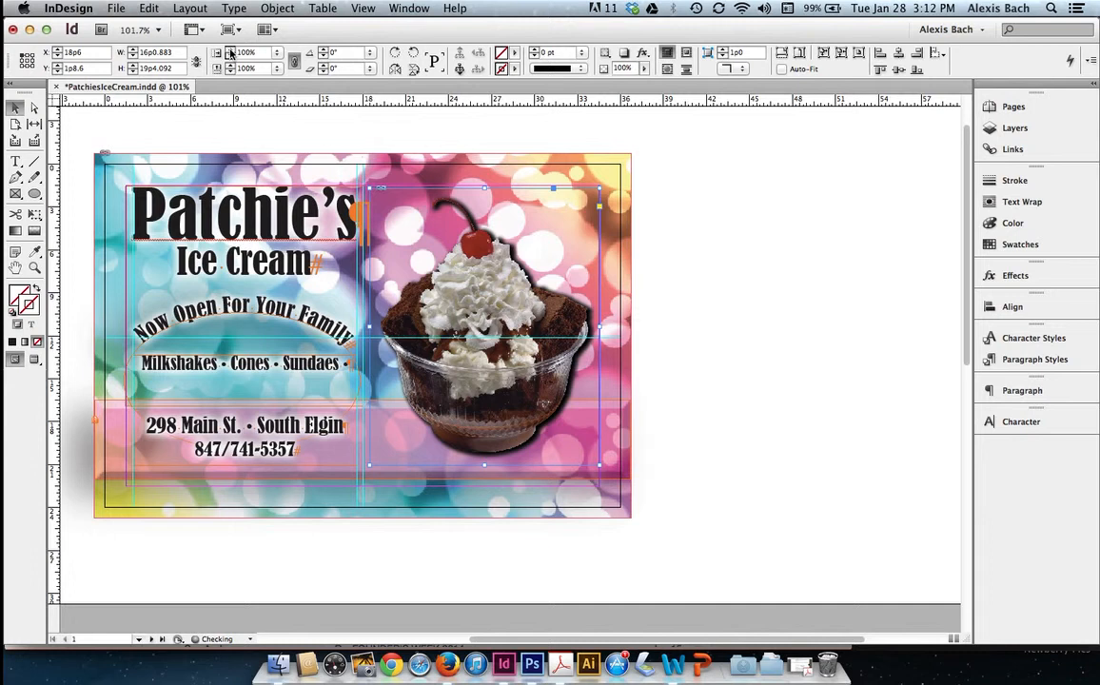
click(678, 362)
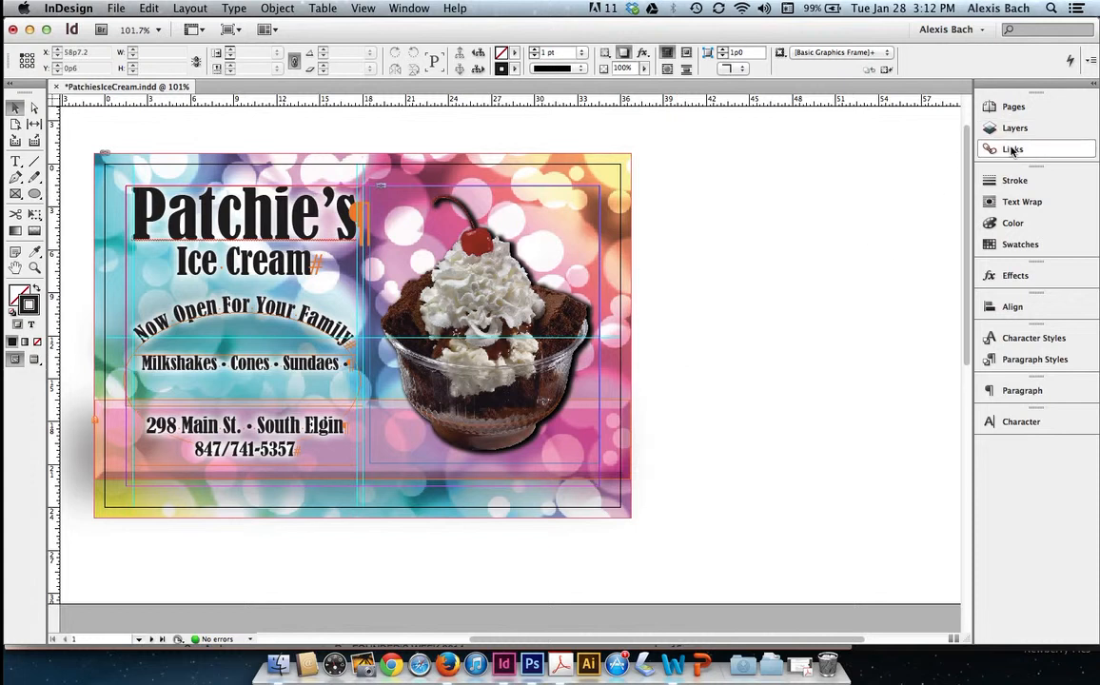
Step: Widen the list of linked files and show Actual PPI and Effective PPI as columns in it
click(1012, 150)
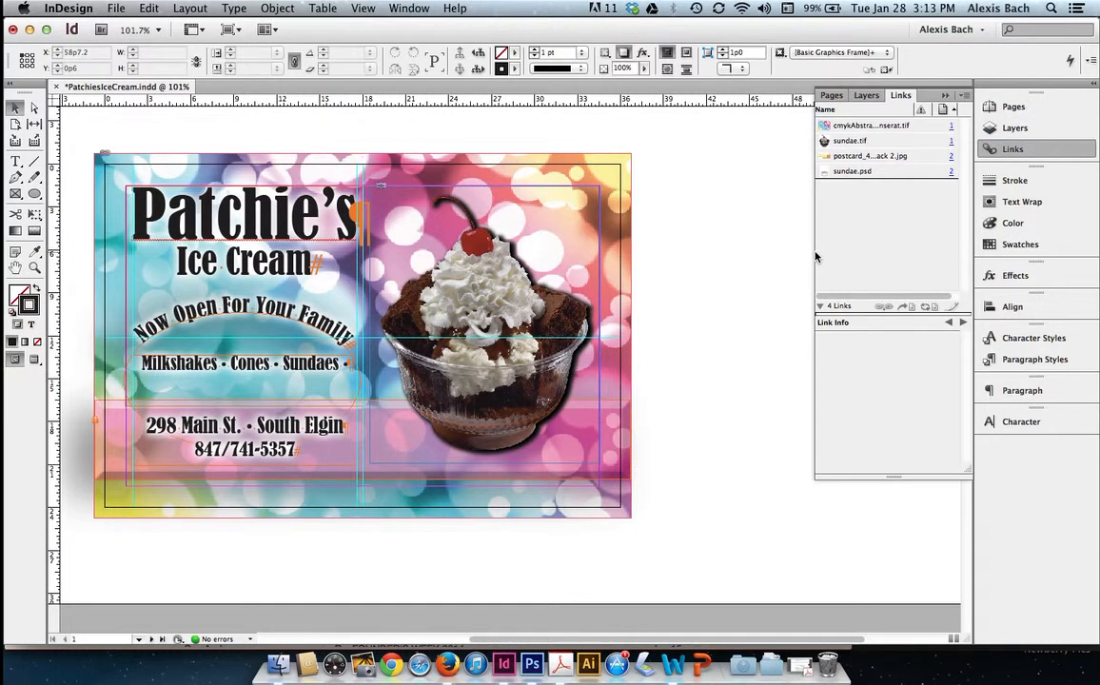
drag(814, 253, 743, 258)
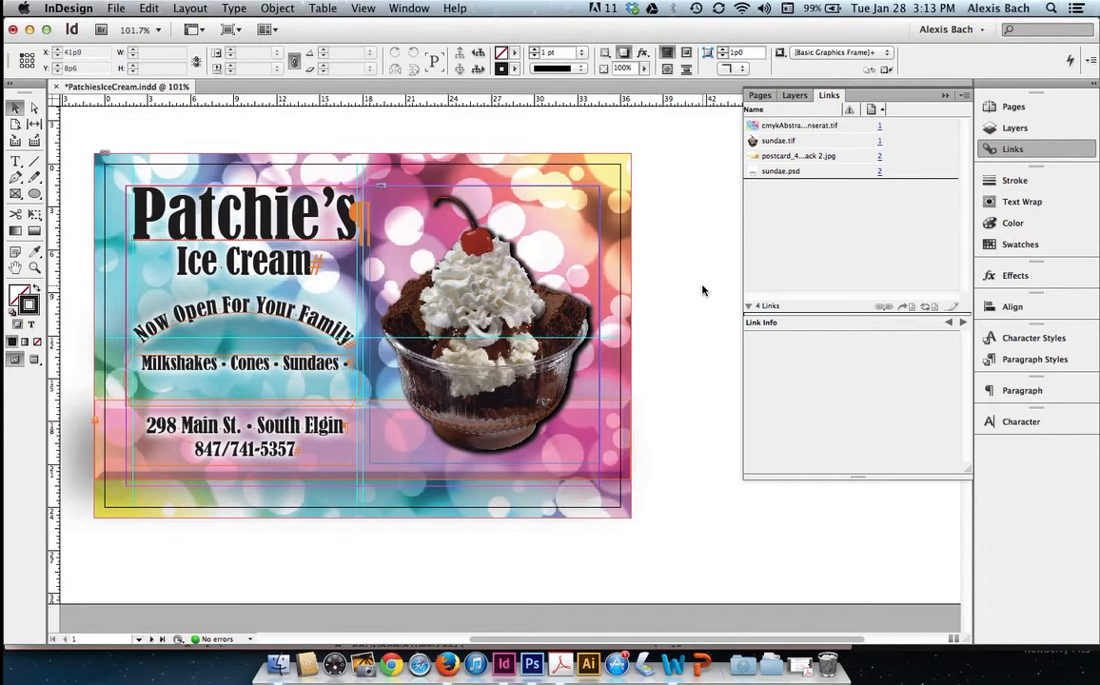
click(967, 99)
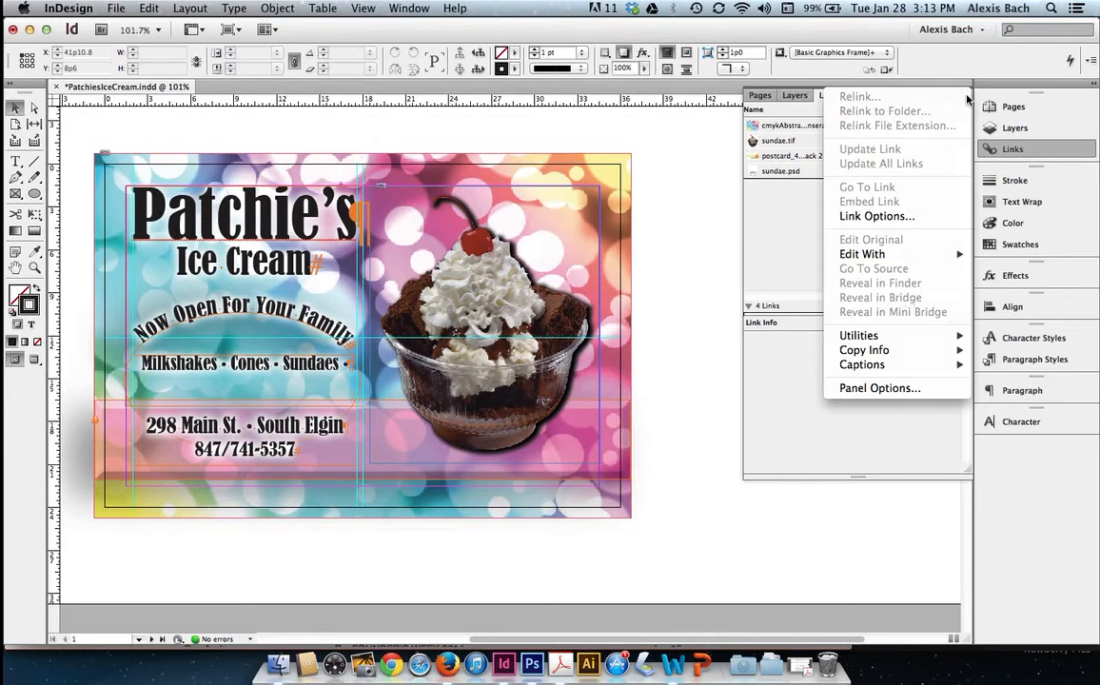
click(880, 389)
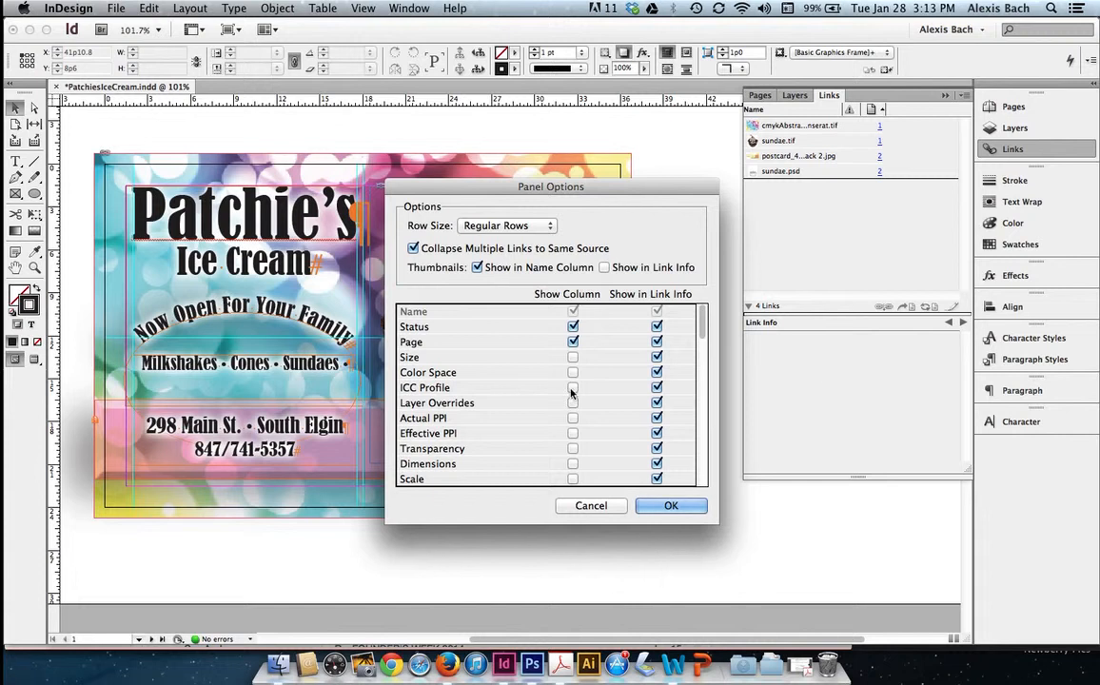
click(572, 418)
click(572, 433)
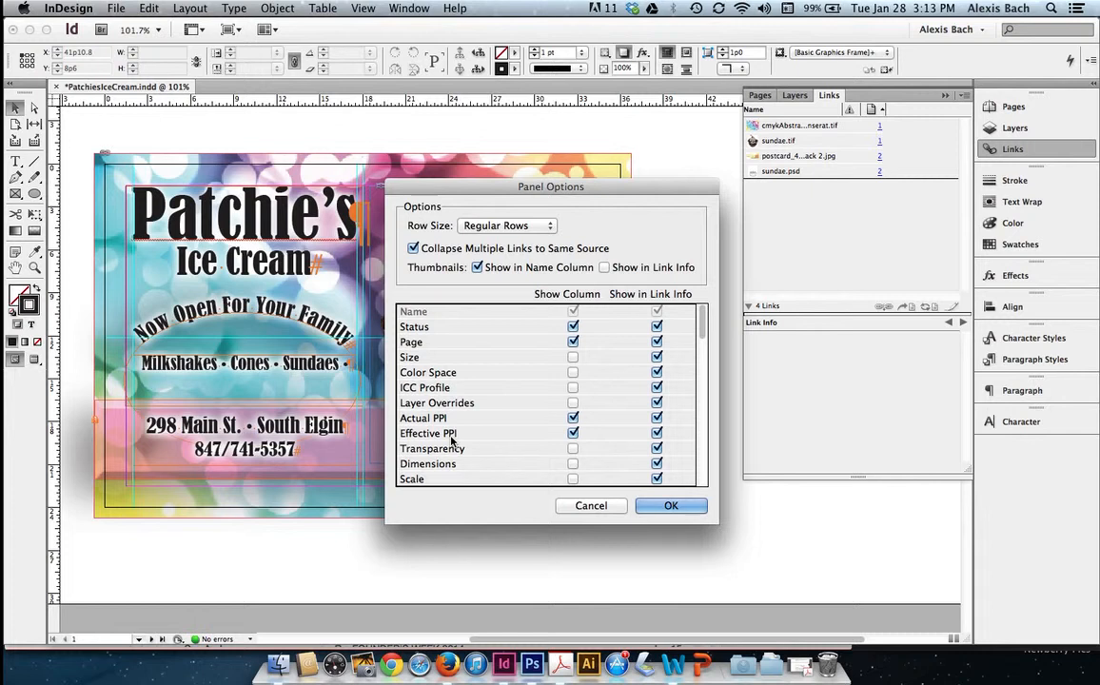
click(670, 505)
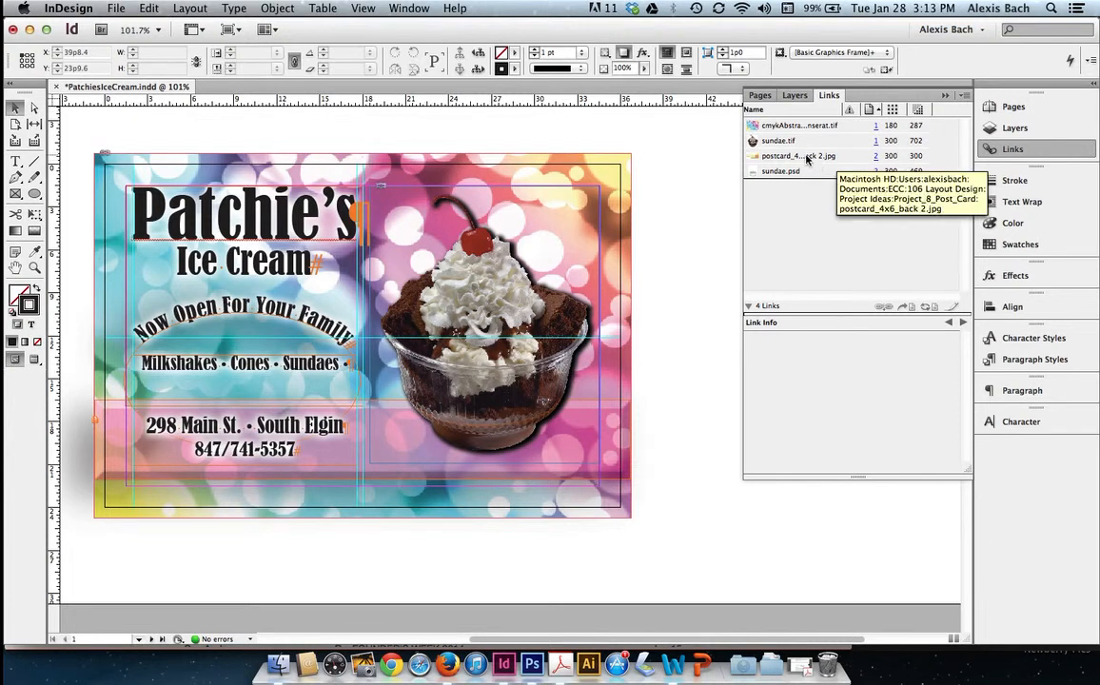
Step: Open the original of the sundae.tif link in Photoshop, examine its Image Size settings, and return to InDesign
click(782, 142)
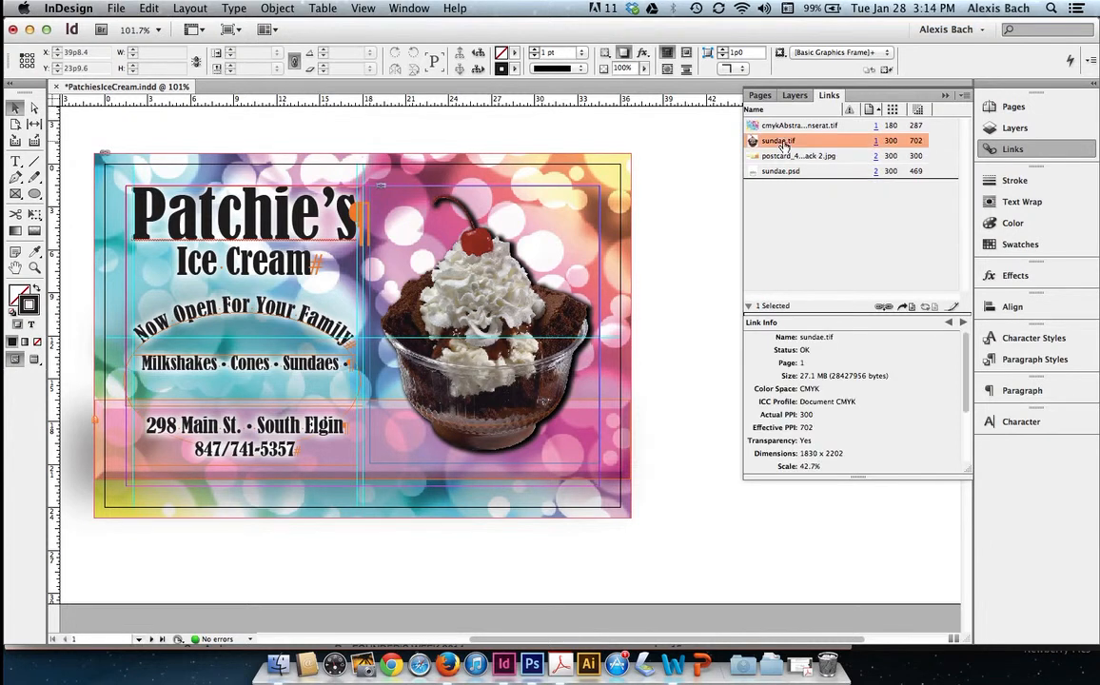
click(952, 307)
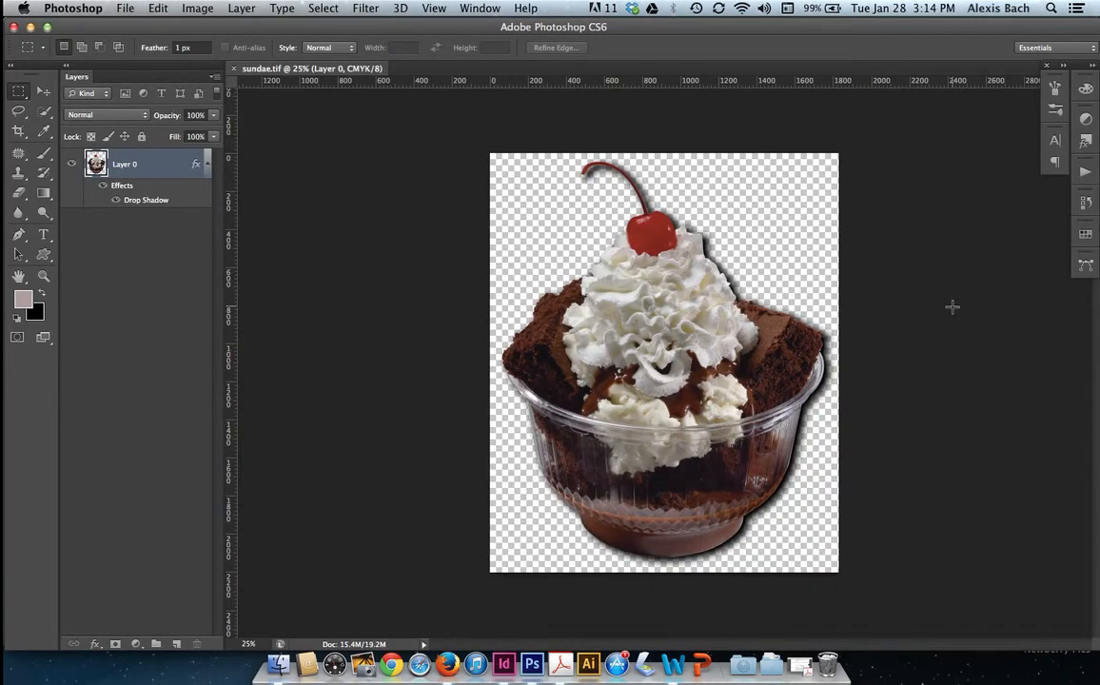
click(195, 8)
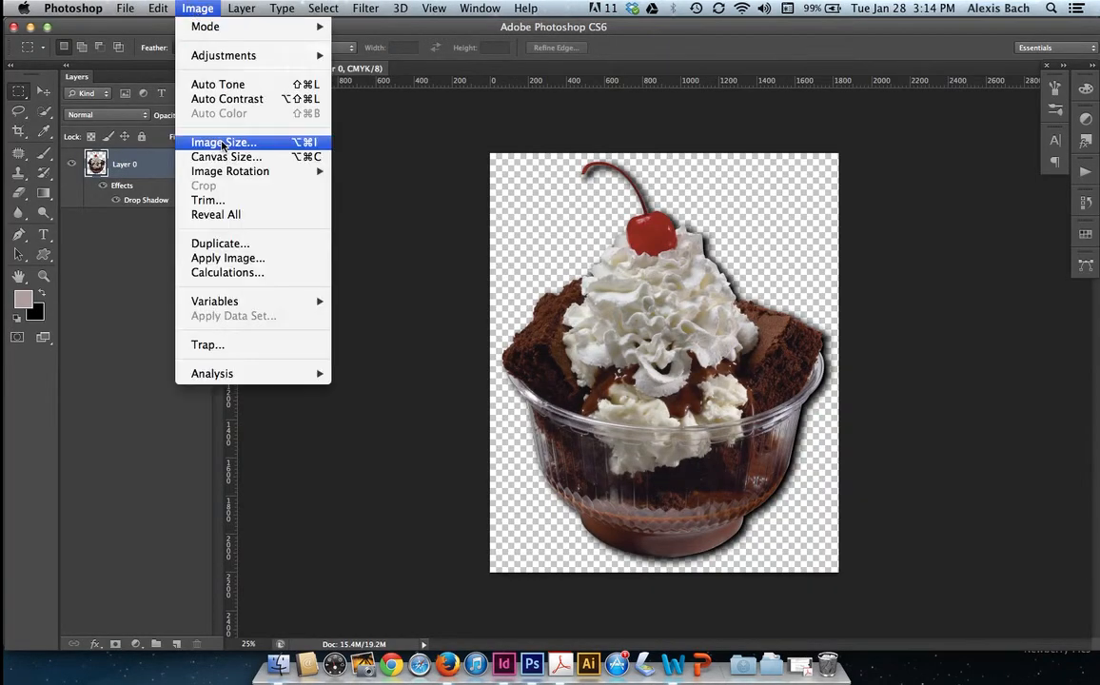
click(222, 141)
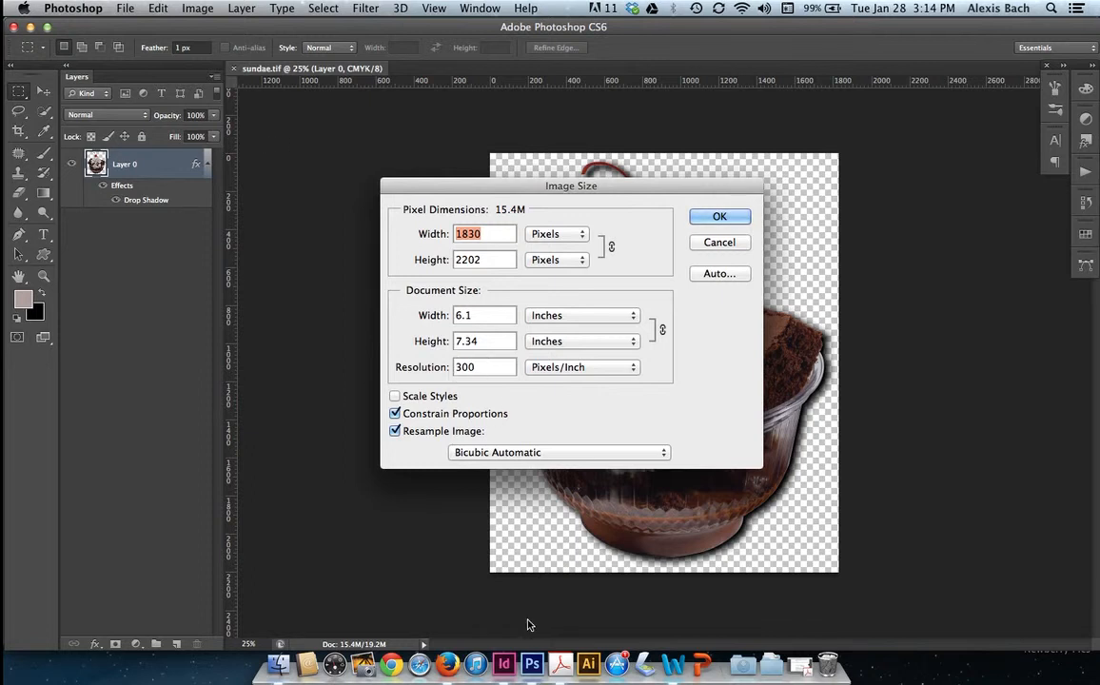
click(504, 664)
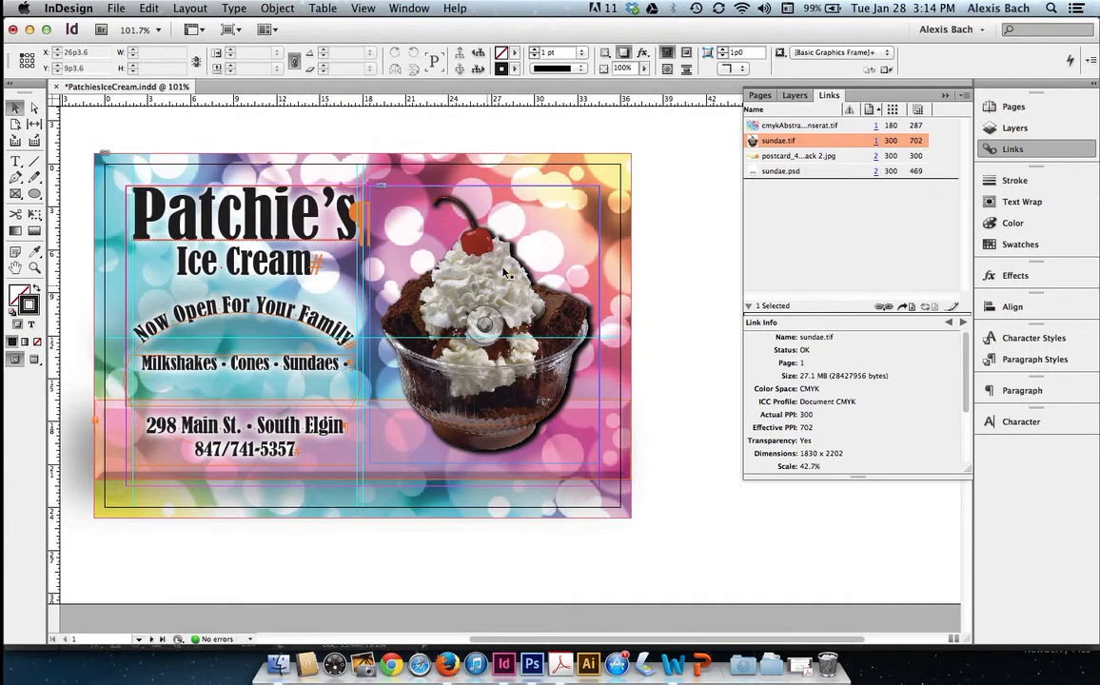
Step: Jump from the links list to the placed sundae.tif and the background image on page 1 and examine their resolution
click(875, 143)
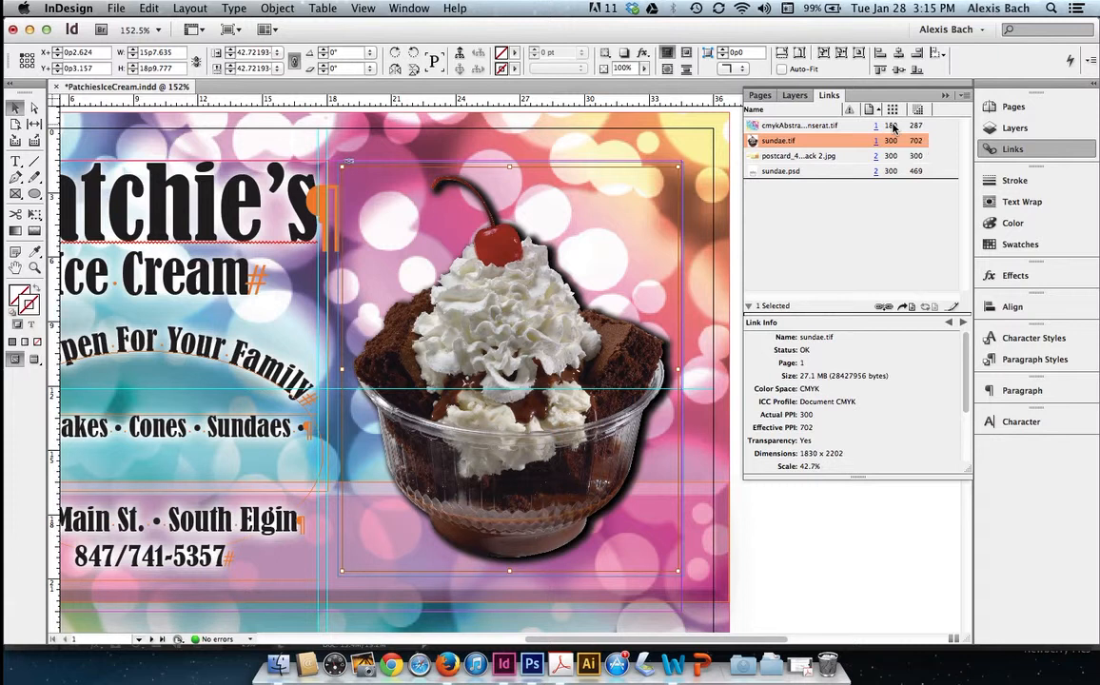
click(891, 126)
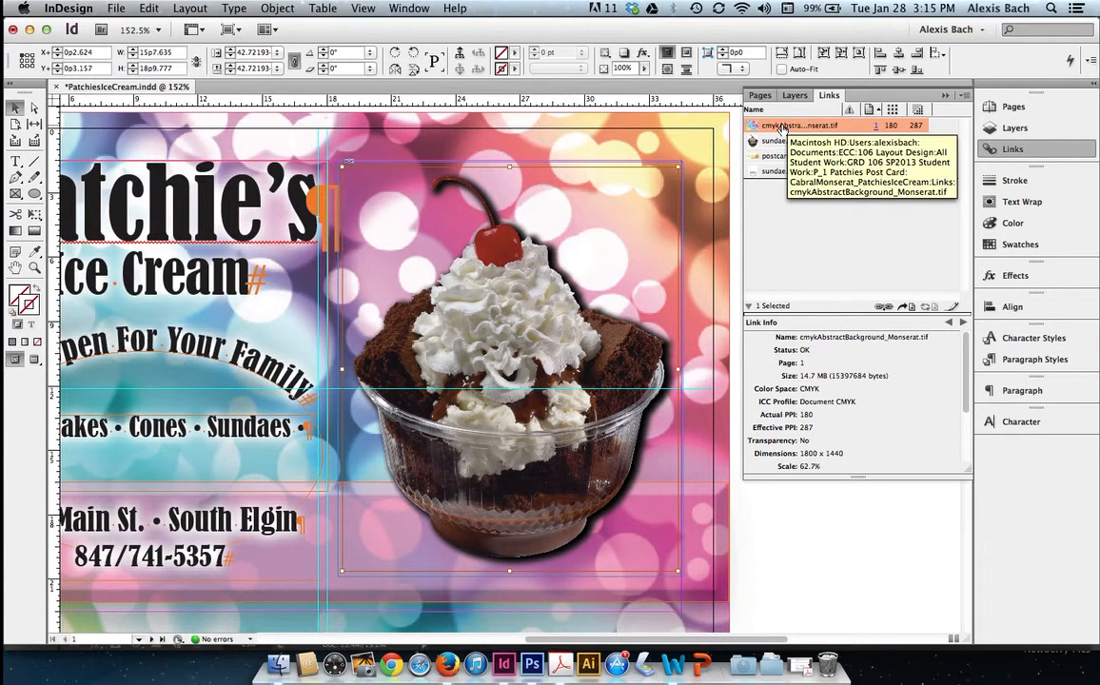
click(875, 126)
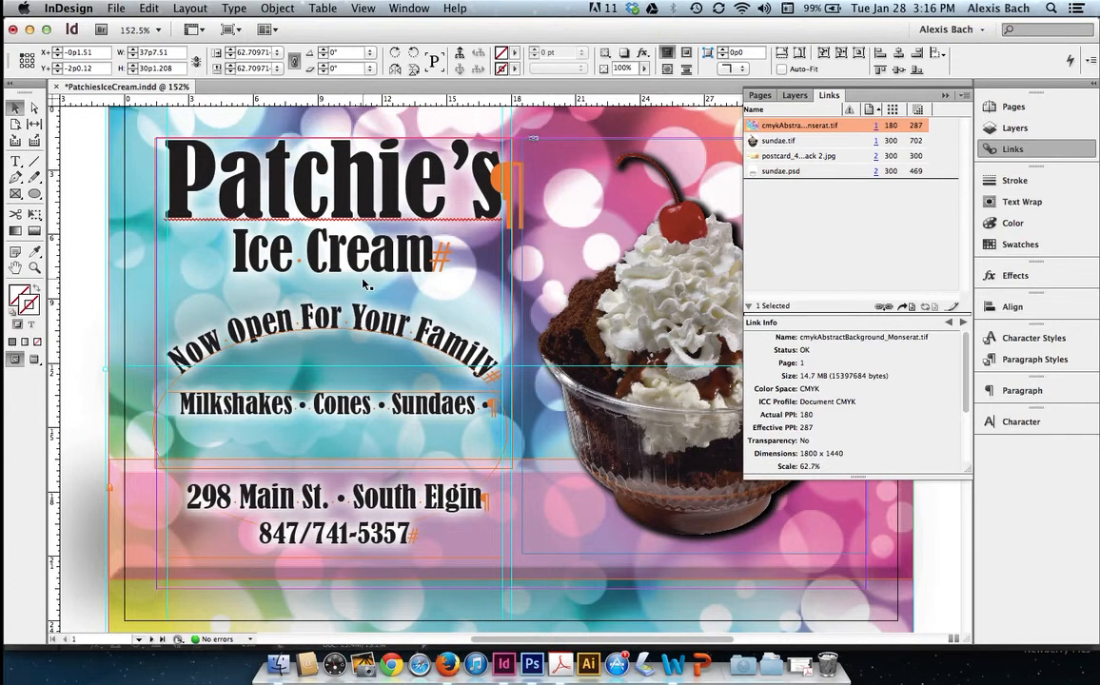
scroll(363, 282, right, 6)
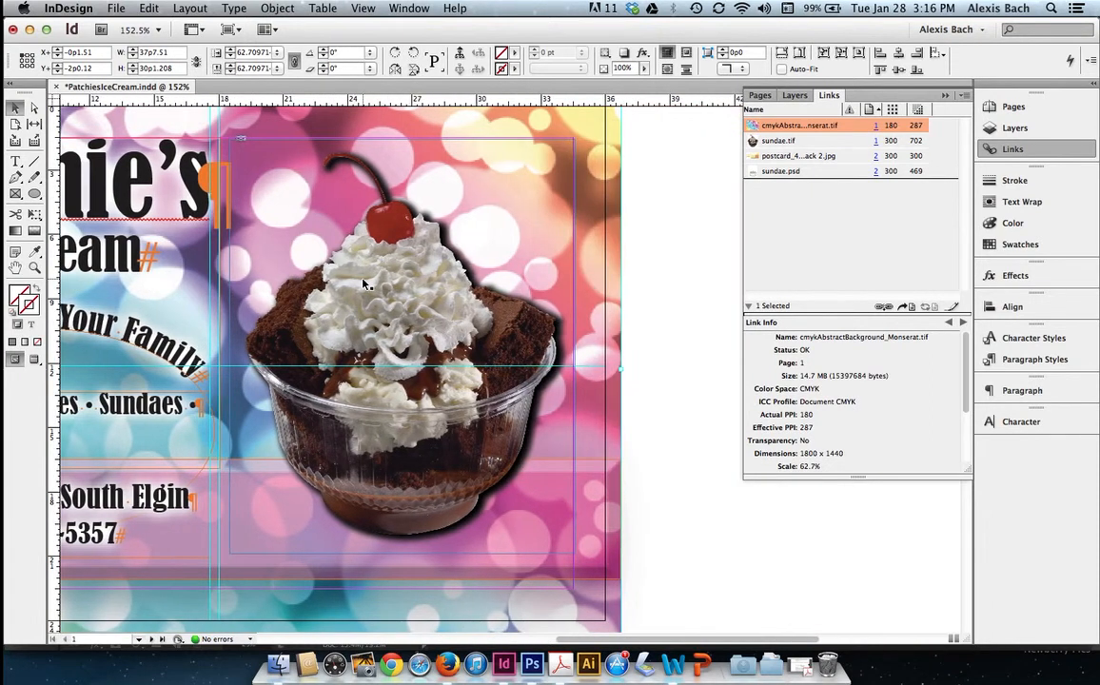
mouse_move(400, 330)
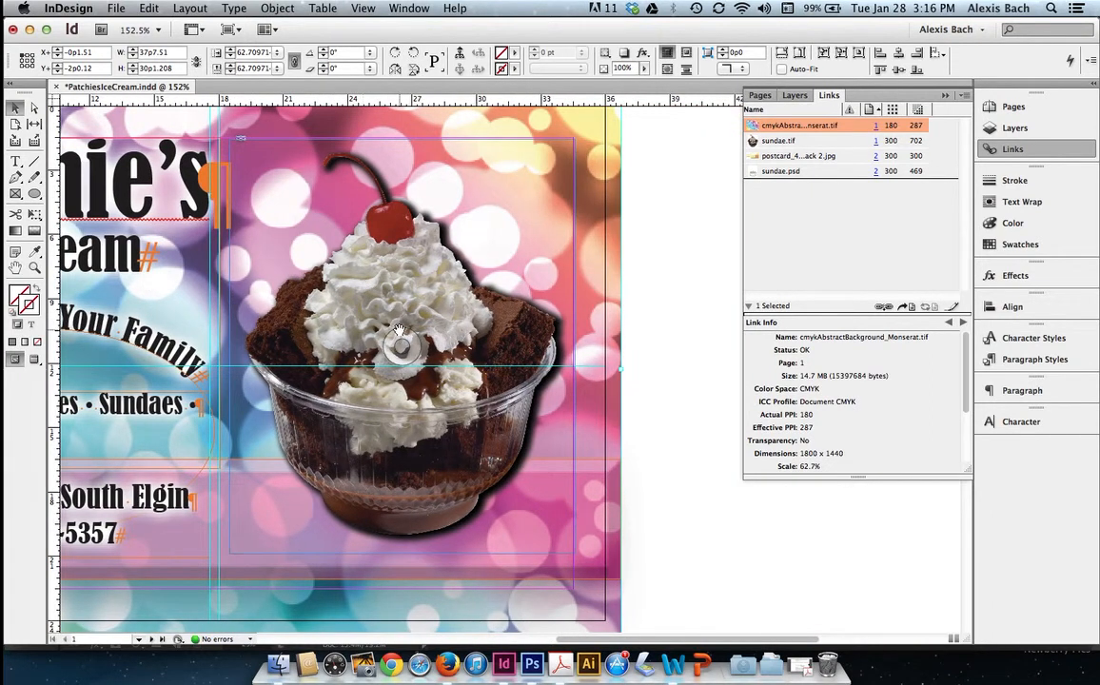
click(665, 321)
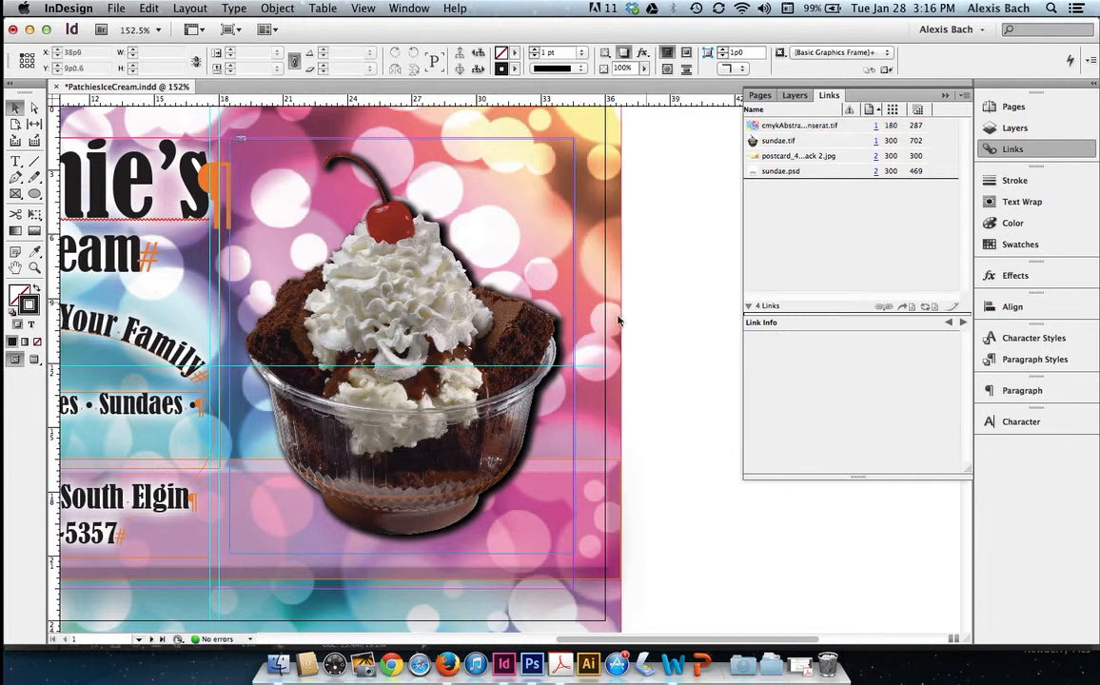
Step: Select the sundae image inside its frame, turn off constrained scaling proportions, and stretch its horizontal scale to 51%
click(399, 347)
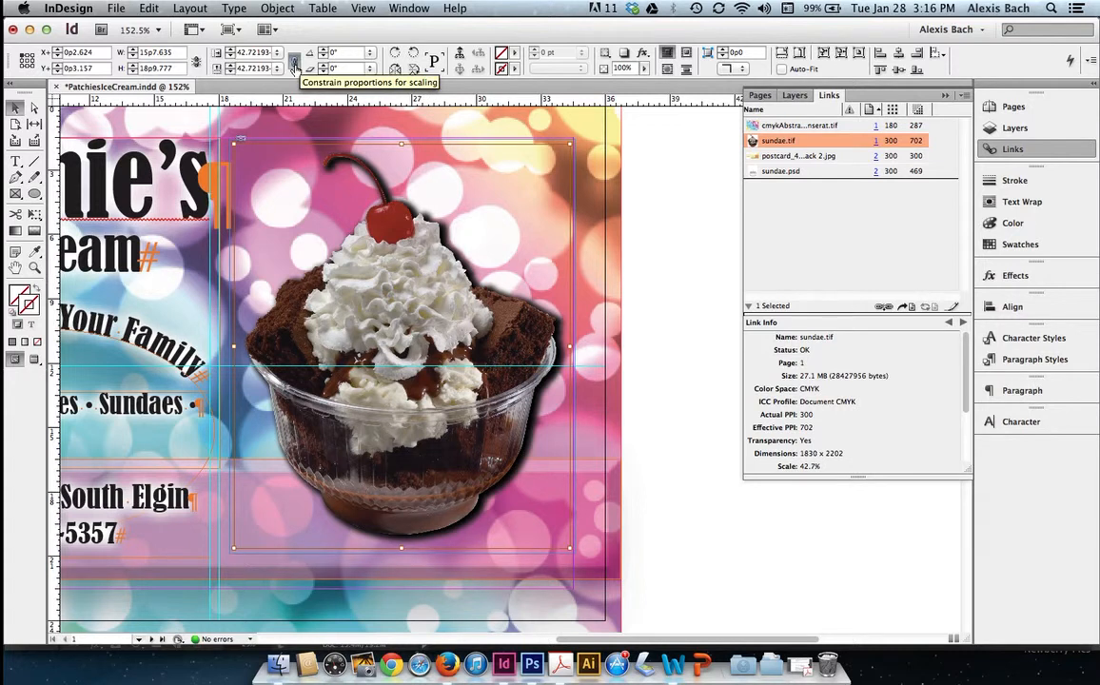
click(229, 52)
click(229, 52)
click(230, 52)
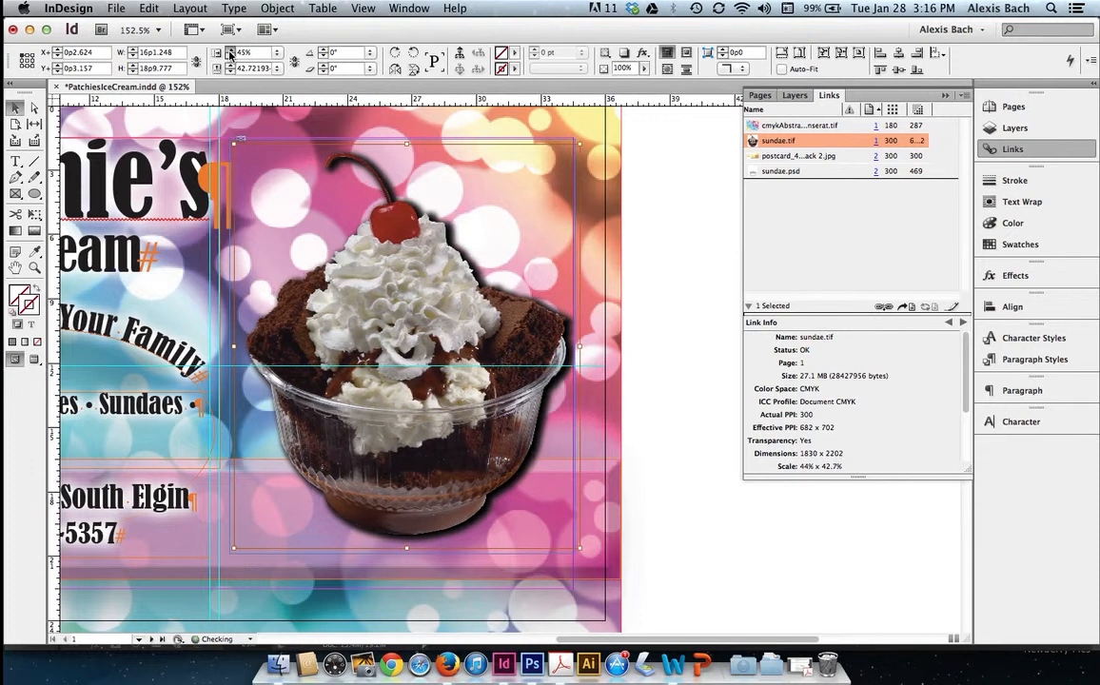
click(229, 52)
click(229, 52)
click(229, 52)
click(230, 52)
click(229, 52)
click(230, 52)
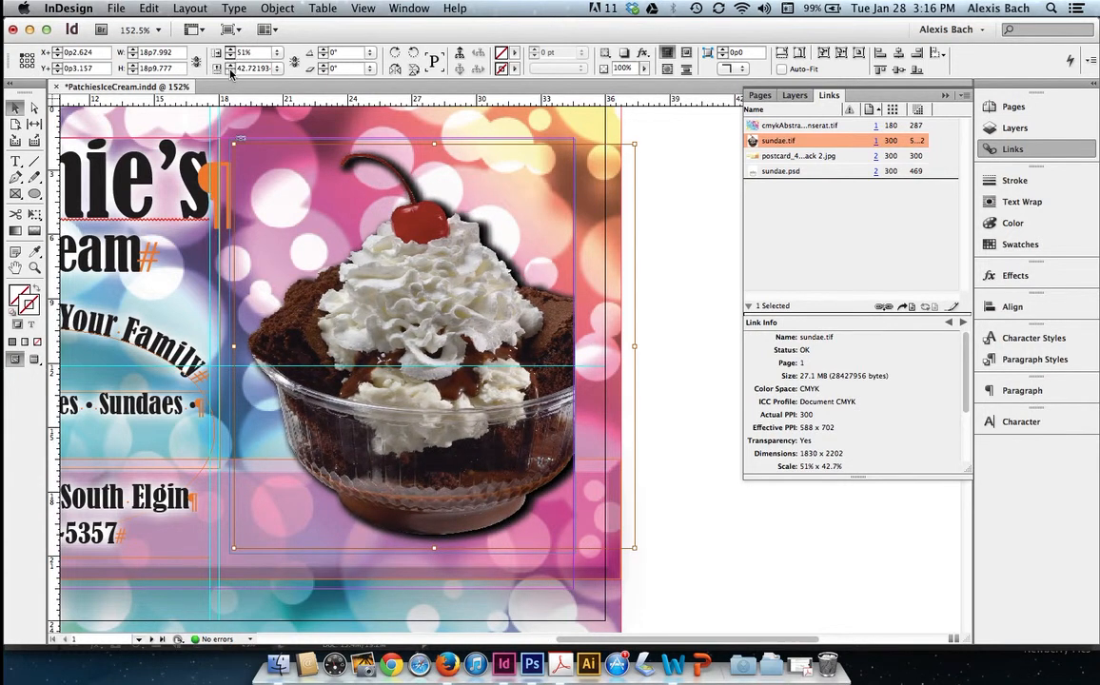
Step: Reduce only the vertical scale of the sundae image to 35%
click(230, 71)
click(230, 72)
click(230, 71)
click(230, 71)
click(231, 72)
click(230, 71)
click(230, 71)
click(230, 71)
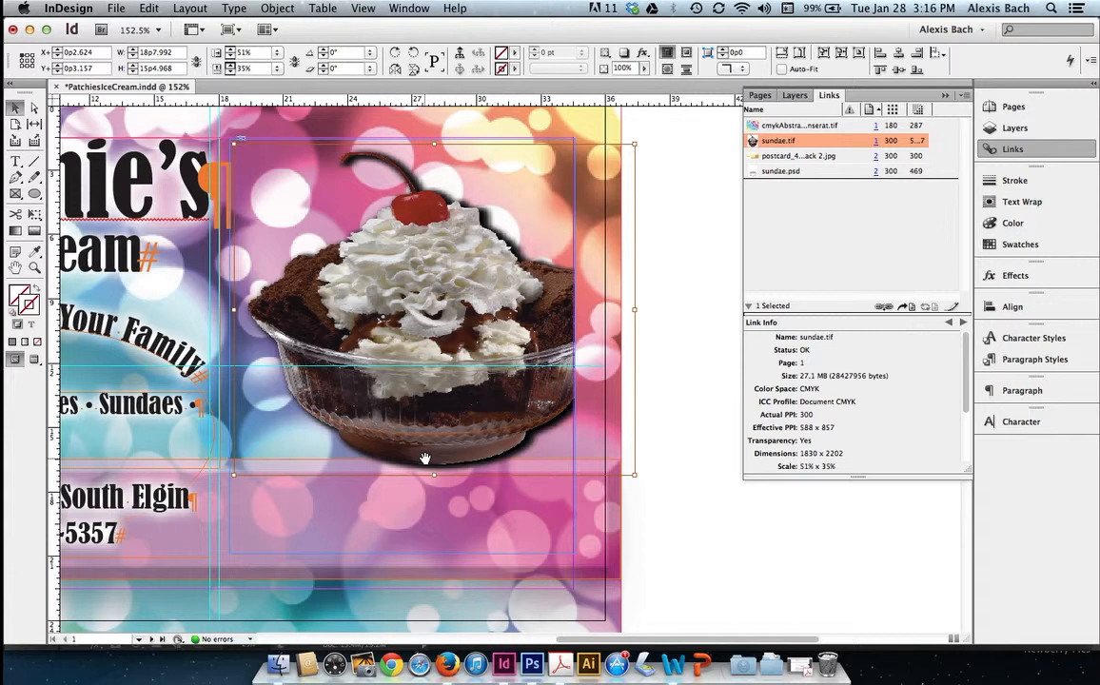
Step: Turn constrained scaling proportions back on and scale the sundae image to 52% both ways
click(295, 63)
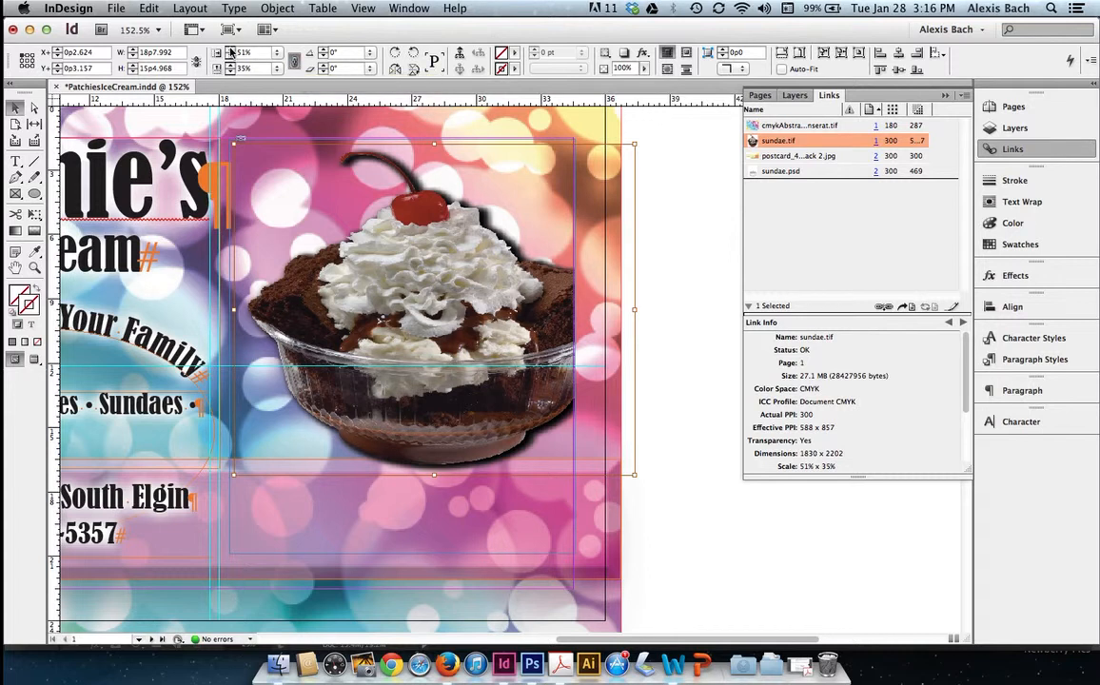
click(228, 50)
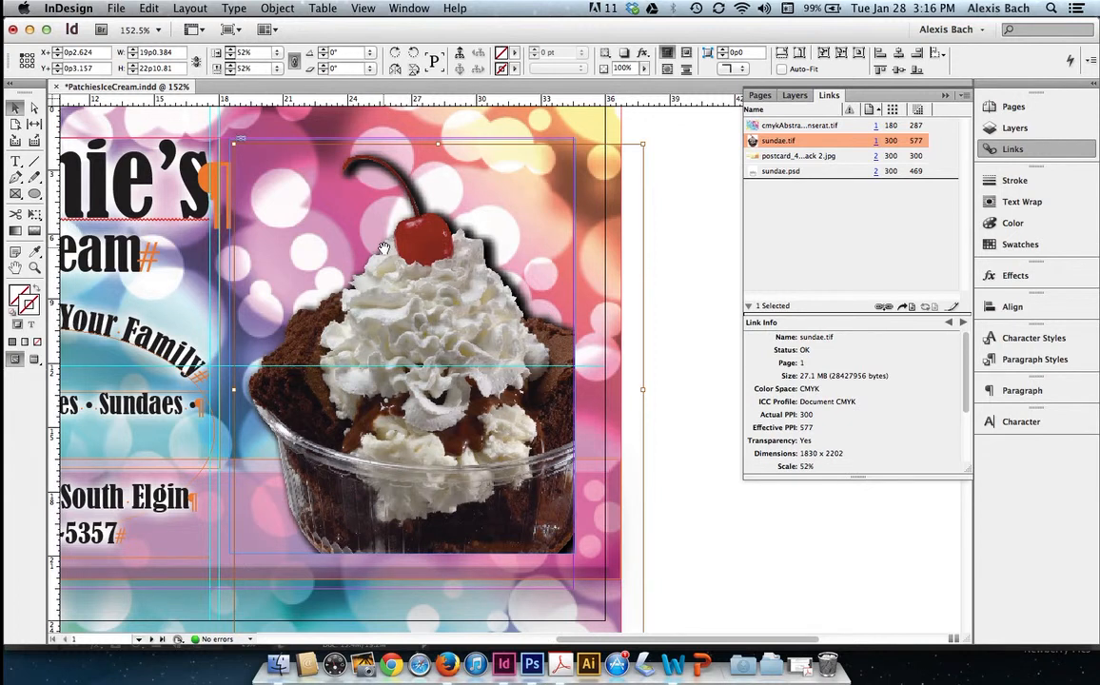
Step: Refit the sundae image proportionally to its frame, reduce its scale to 43%, and deselect it
click(824, 55)
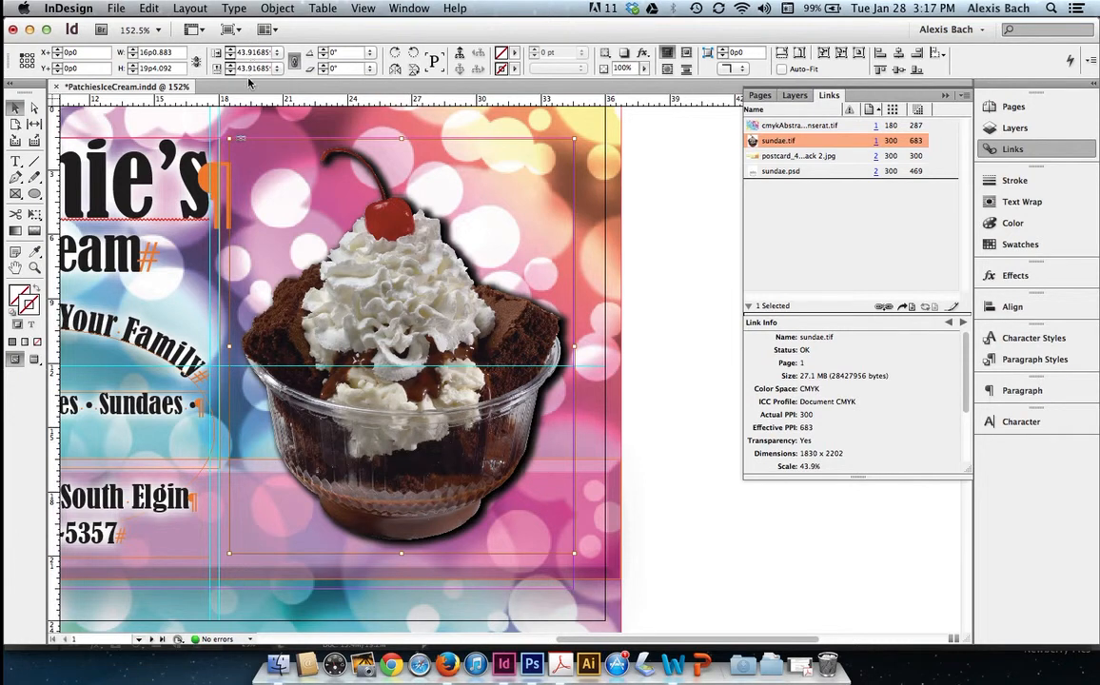
click(229, 56)
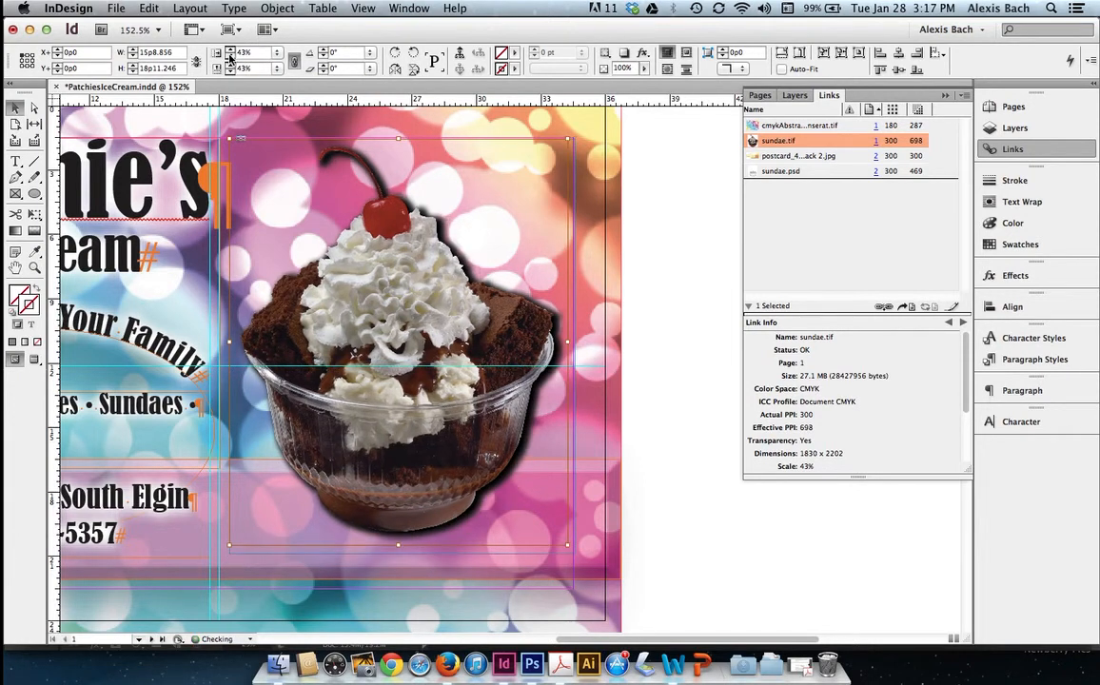
click(685, 429)
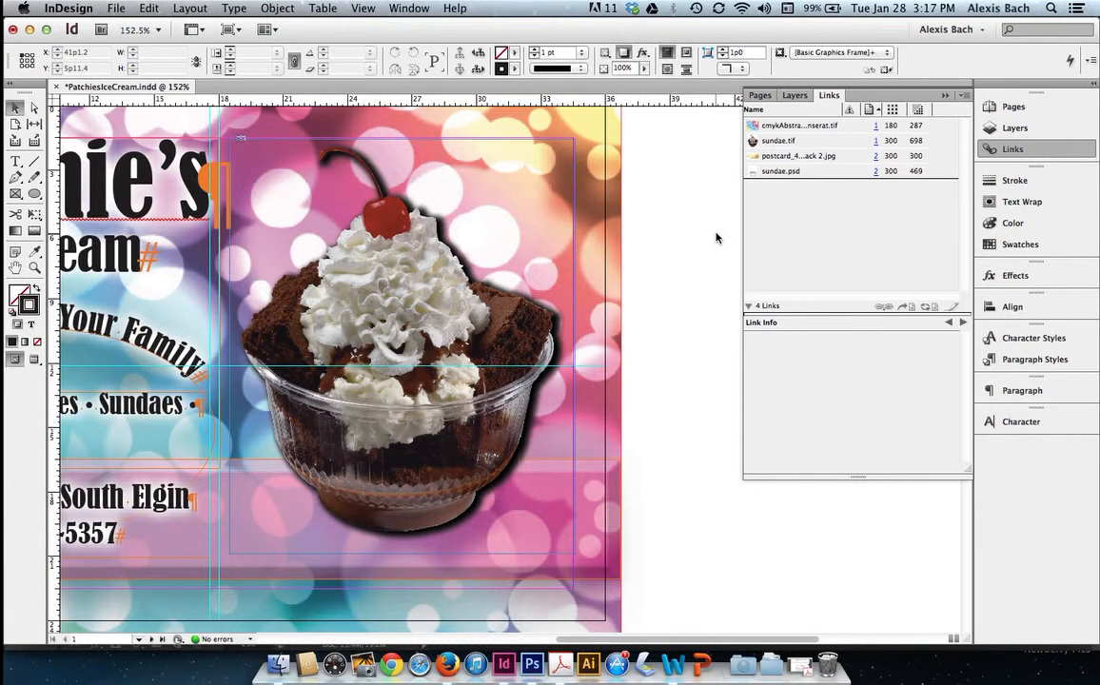
Step: View the postcard back on page 2 at 100% and display the overview of the document's pages
key(super+0)
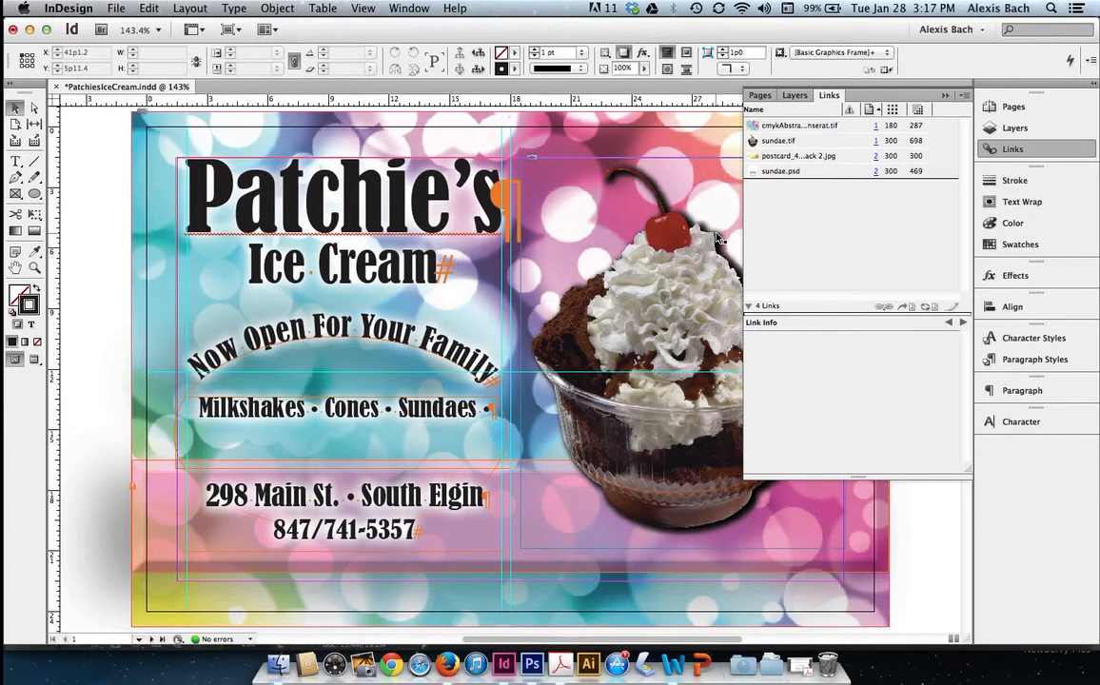
key(super+1)
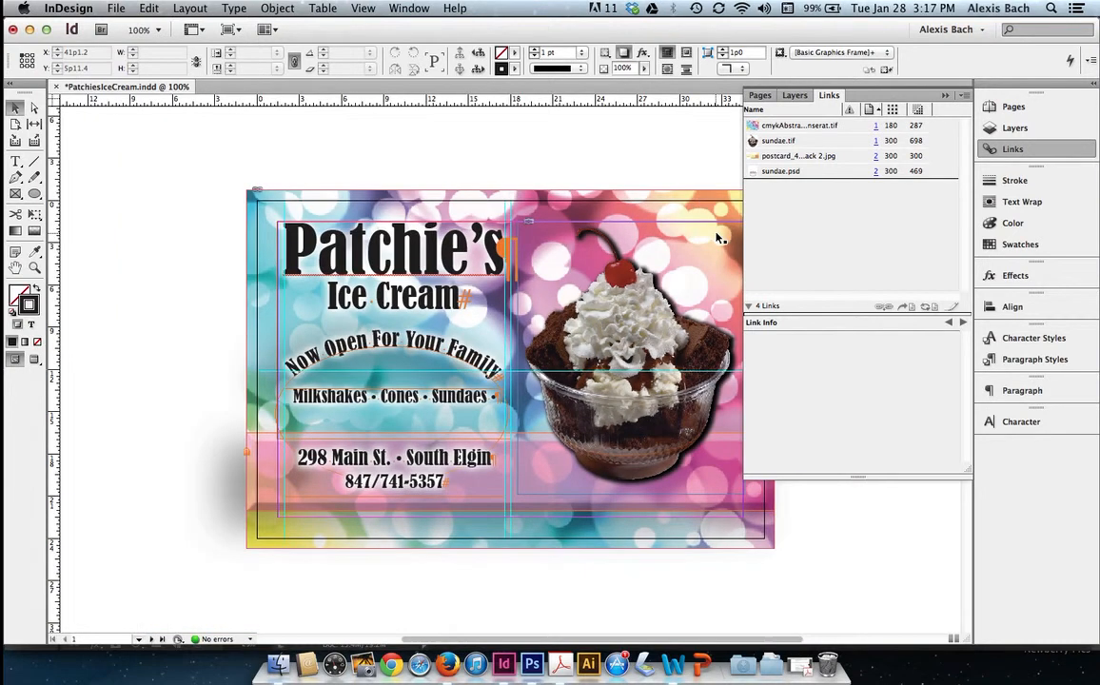
scroll(720, 238, right, 5)
scroll(716, 238, down, 15)
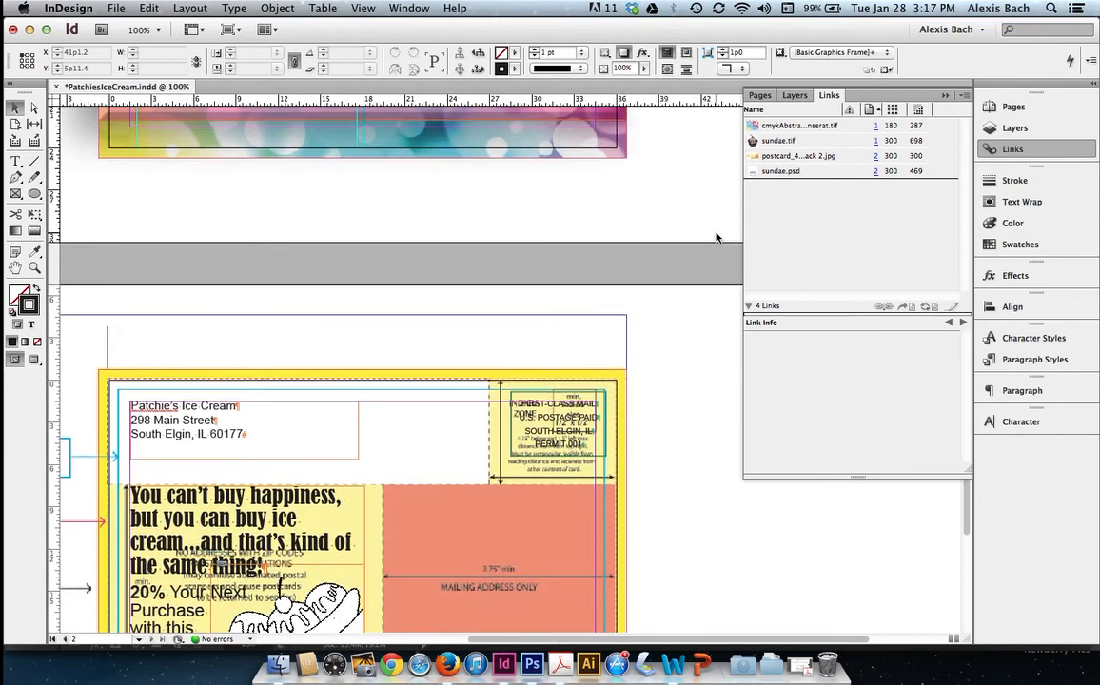
scroll(716, 238, left, 3)
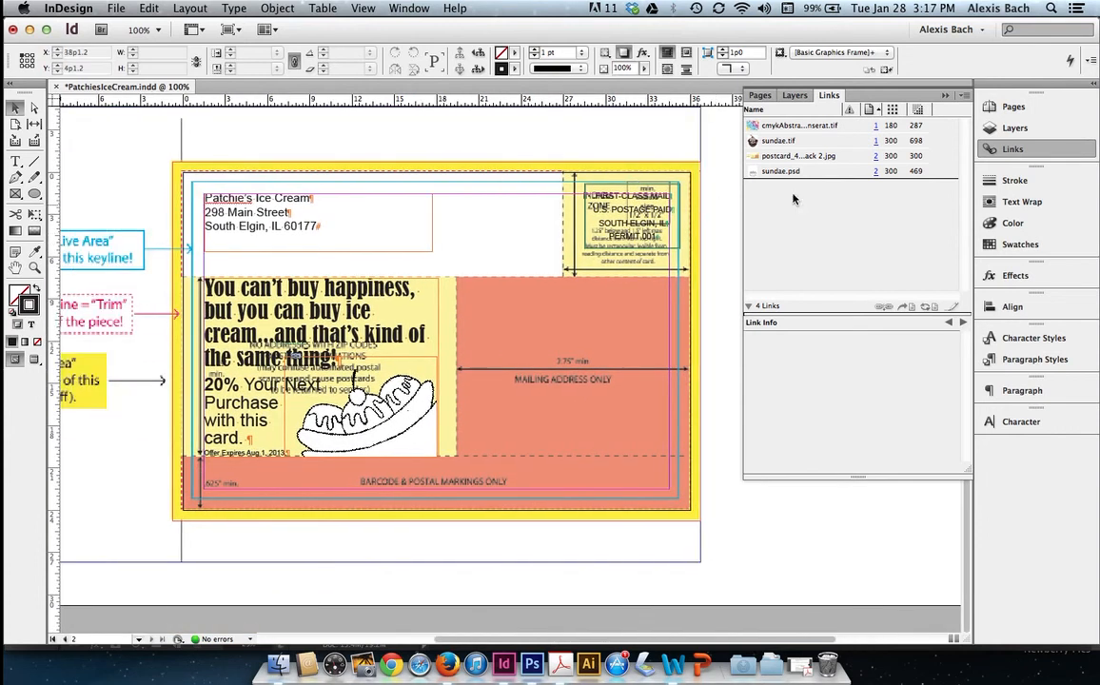
click(760, 98)
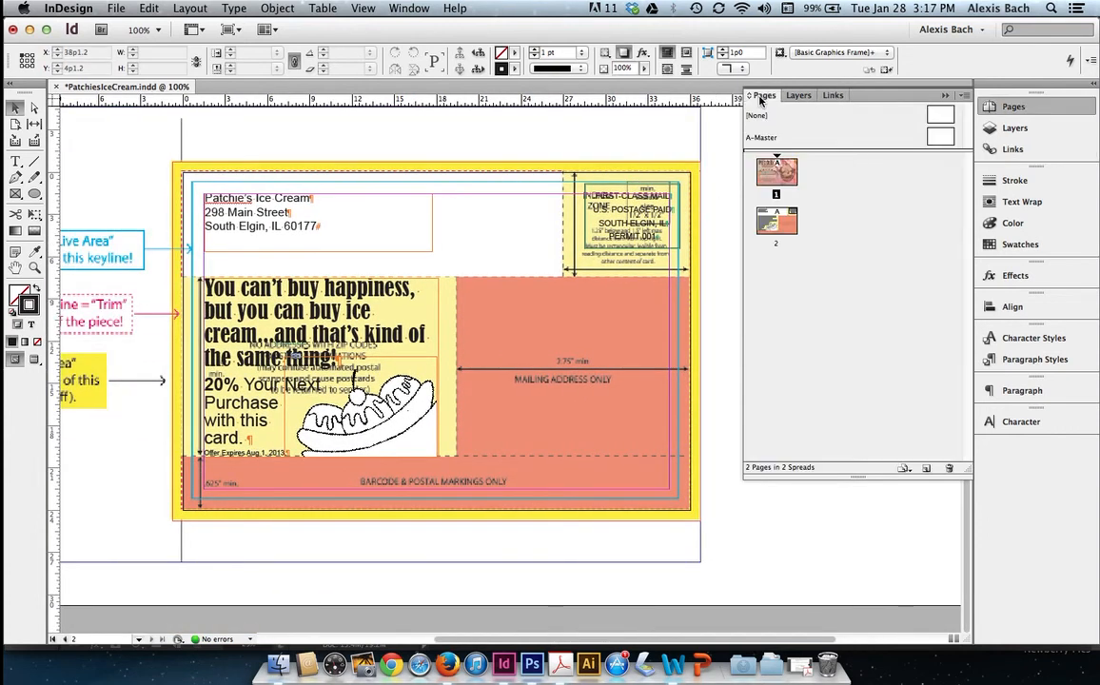
Step: Go to page 2 of the document and make Template the active layer
double_click(791, 228)
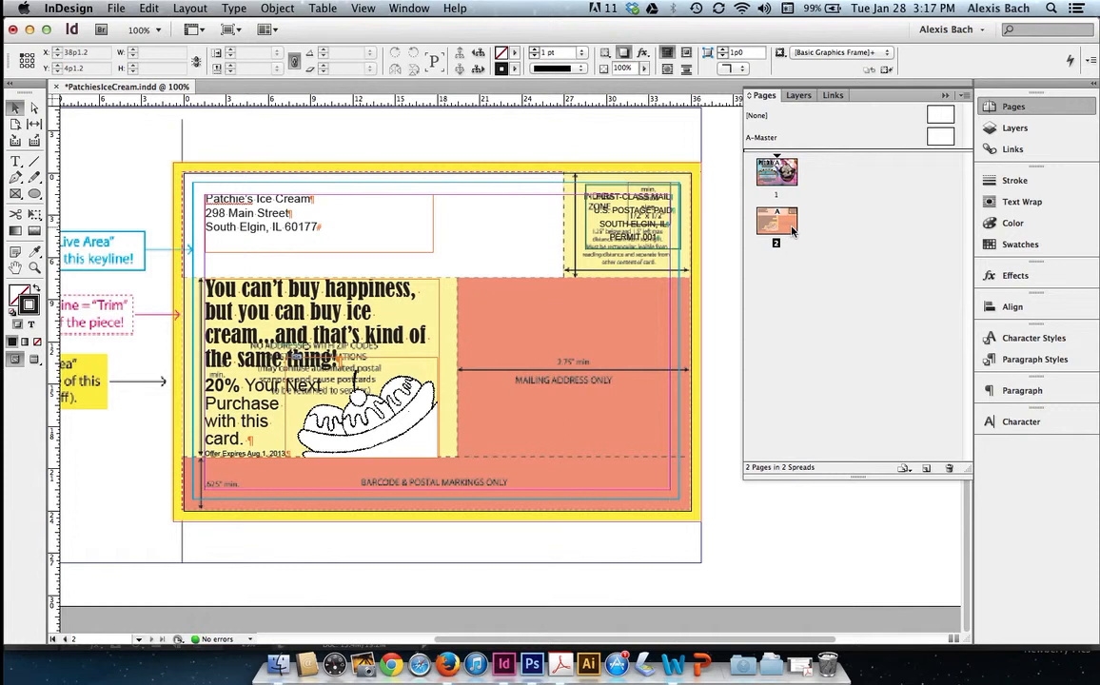
drag(743, 275, 852, 273)
scroll(774, 276, left, 5)
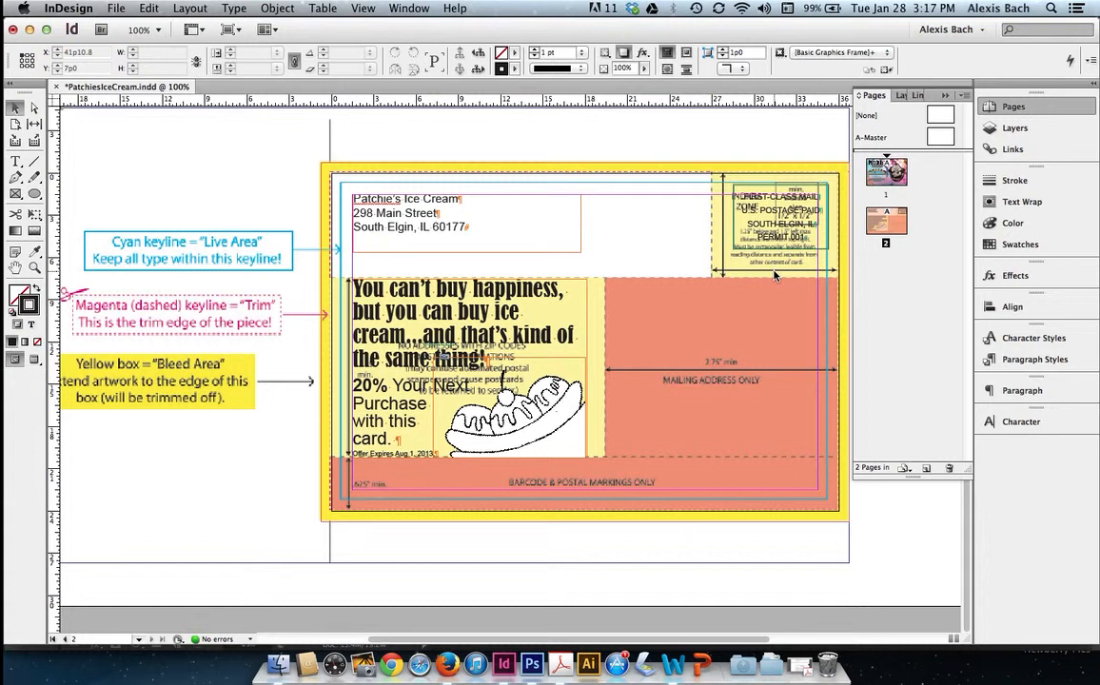
click(1014, 129)
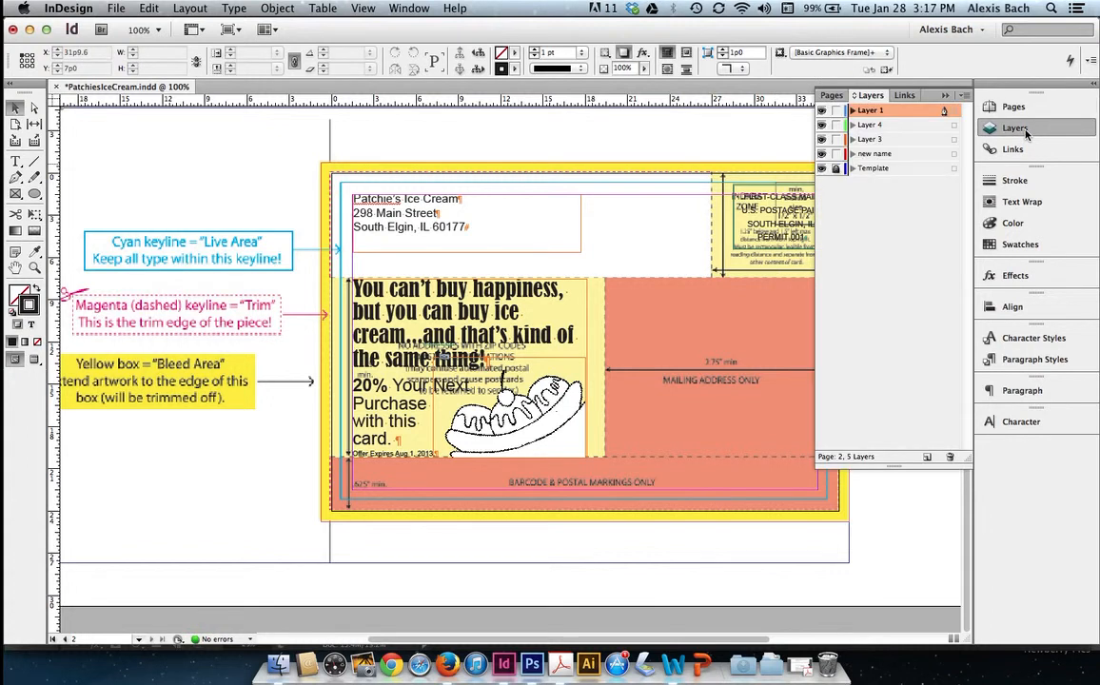
click(893, 171)
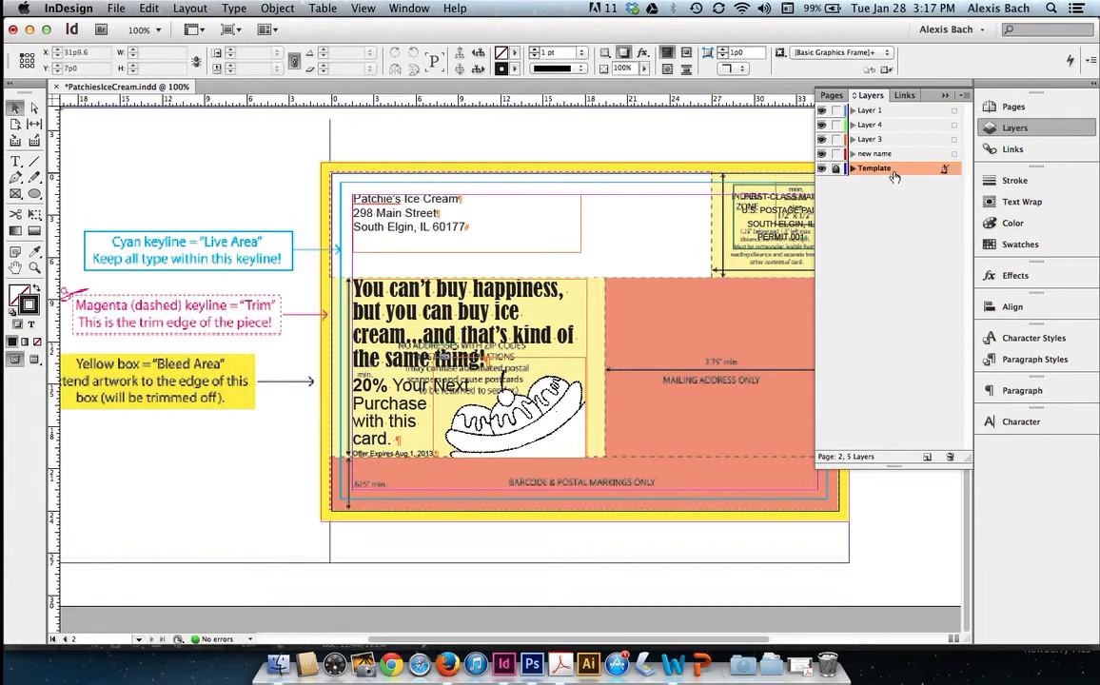
Step: Hide the Template layer to view the postcard back without its guides, and show it again
click(822, 169)
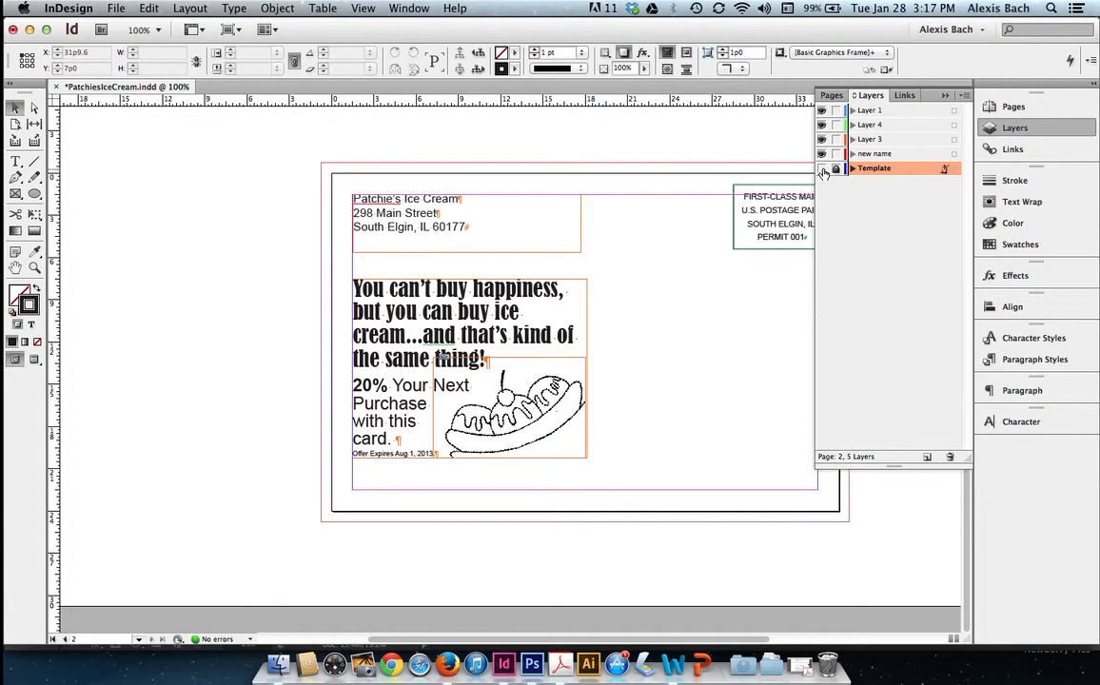
scroll(693, 319, right, 5)
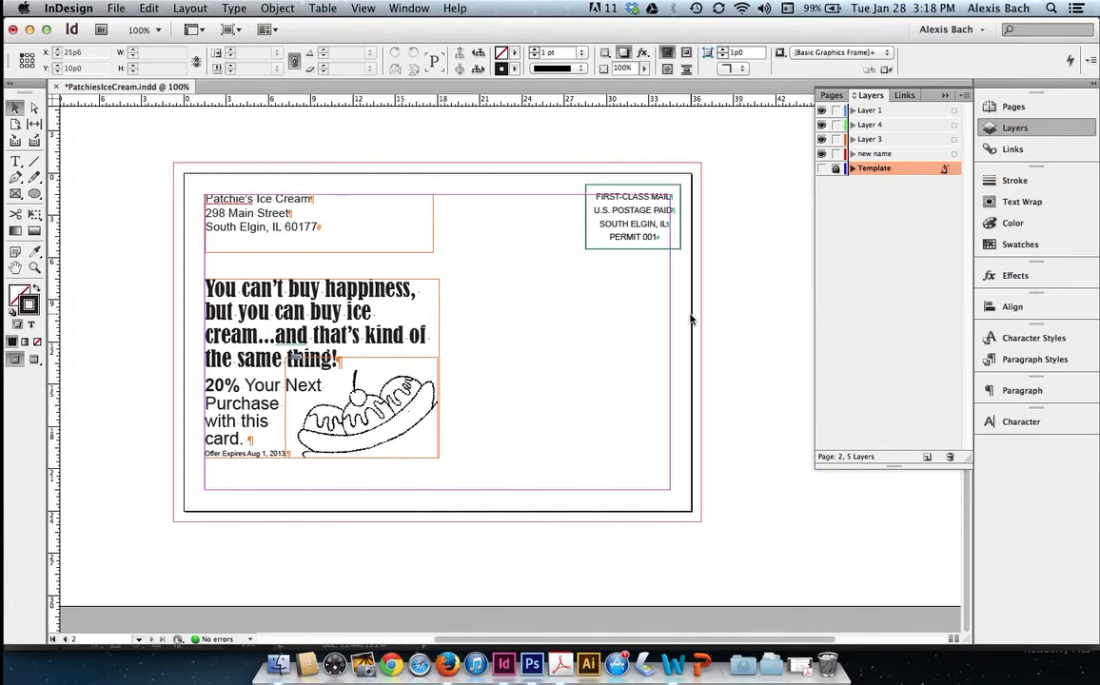
click(822, 168)
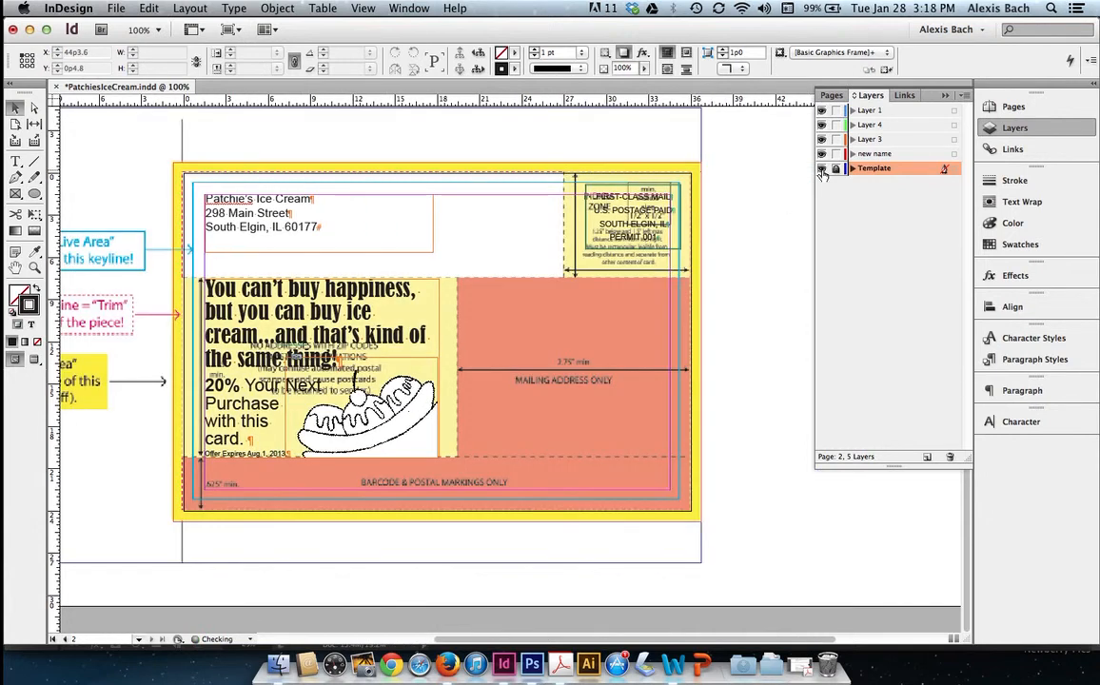
Step: Examine the template's live area, trim and bleed keylines and the indicia zone around the postcard back
scroll(147, 184, left, 3)
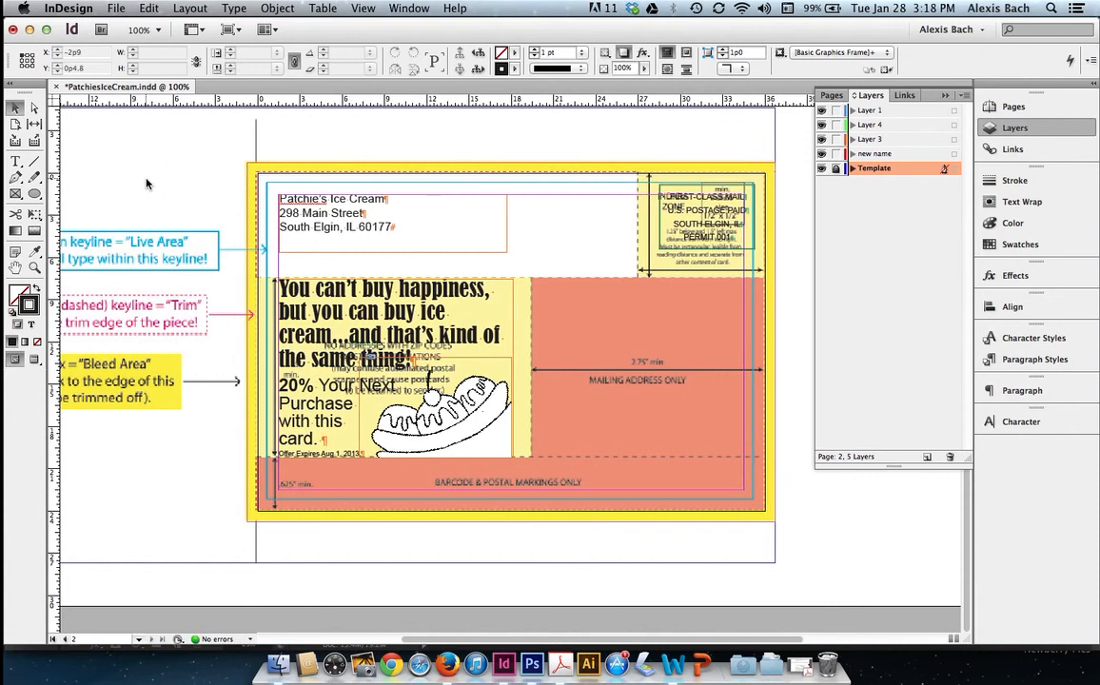
scroll(147, 183, left, 3)
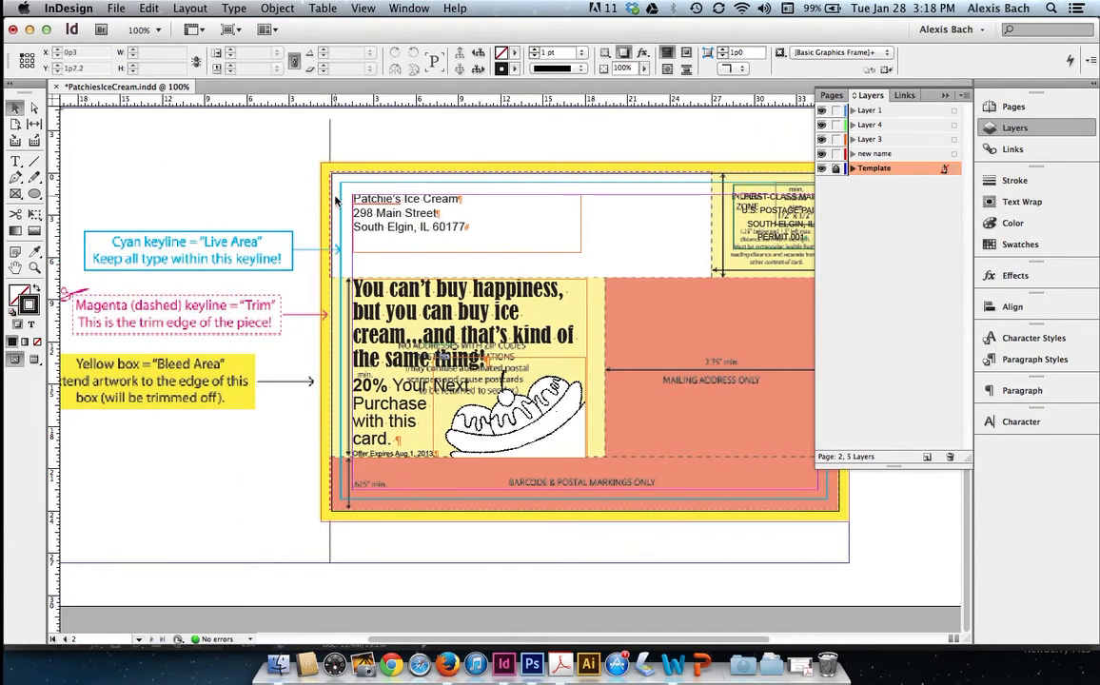
key(super+=)
key(super+=)
key(super+=)
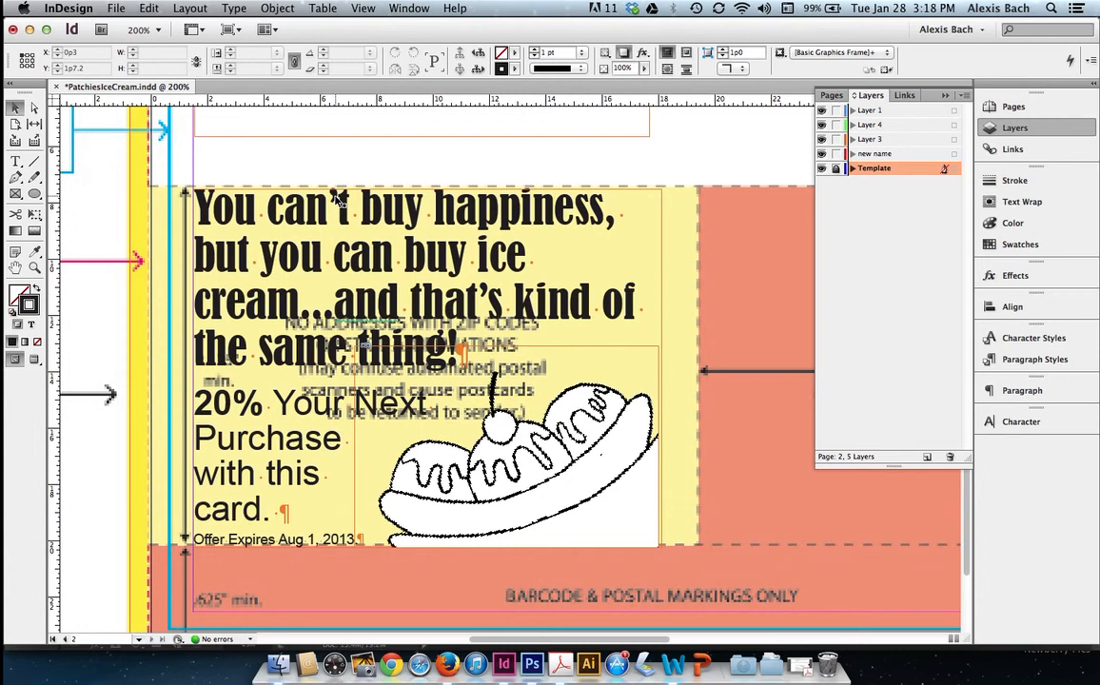
scroll(334, 195, right, 15)
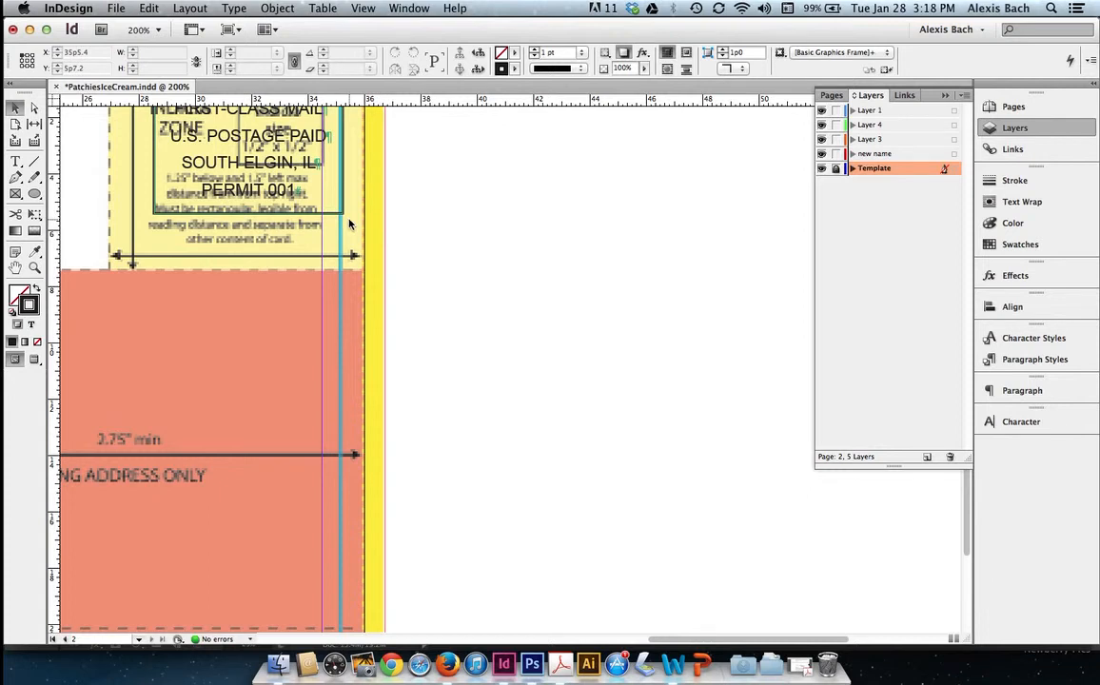
key(super+0)
scroll(351, 224, right, 4)
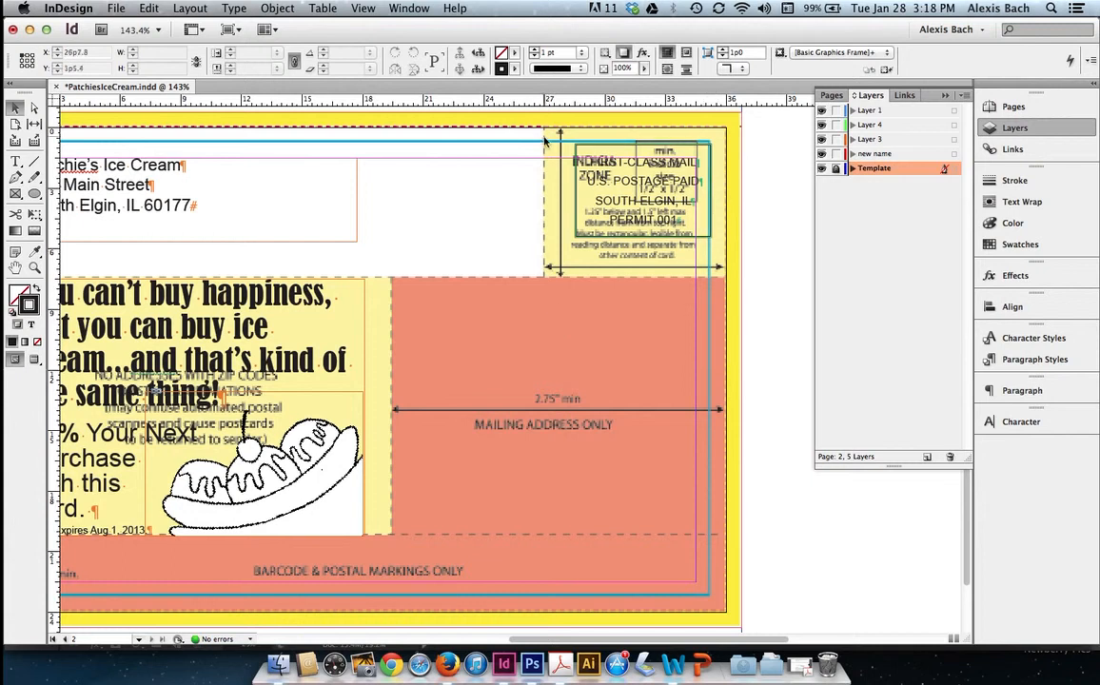
Step: Nudge the first-class mail permit box left and down inside the margin, to X 27p10 and Y 1p6.36
click(651, 201)
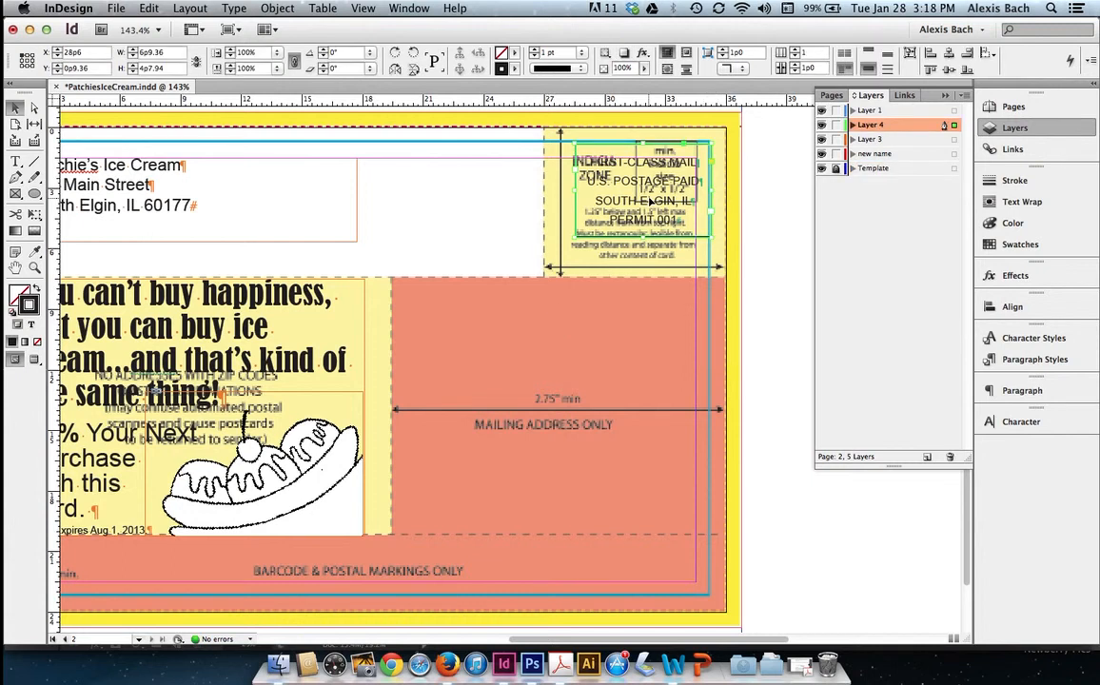
key(Left)
key(Left)
key(Left)
key(Left)
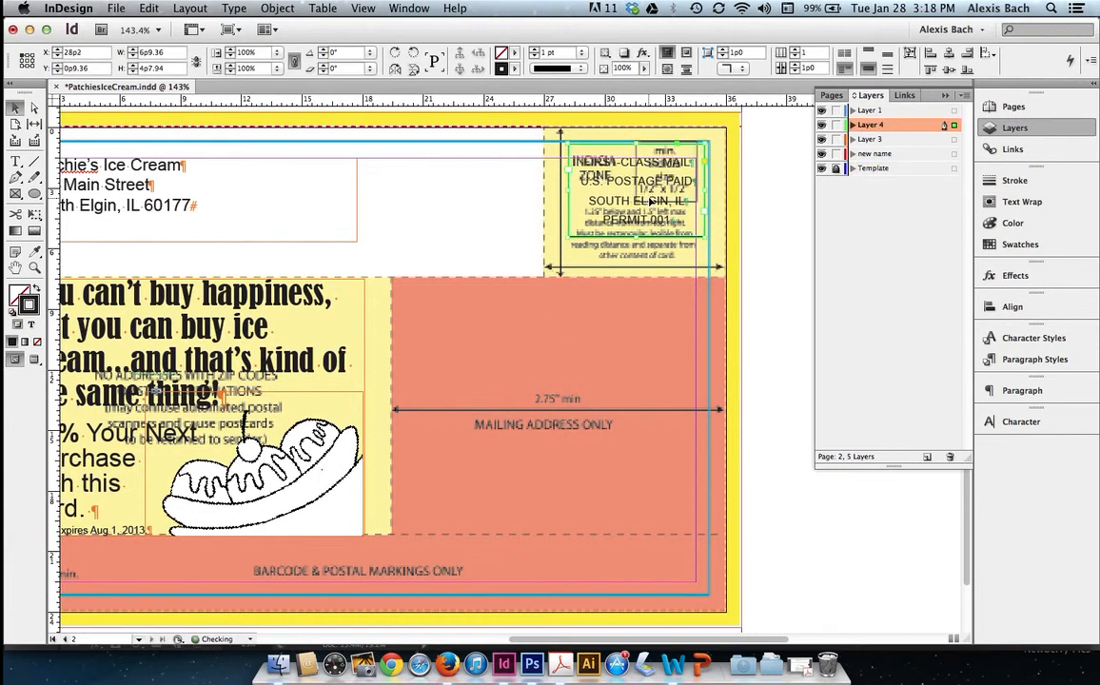
key(Down)
key(Down)
key(Down)
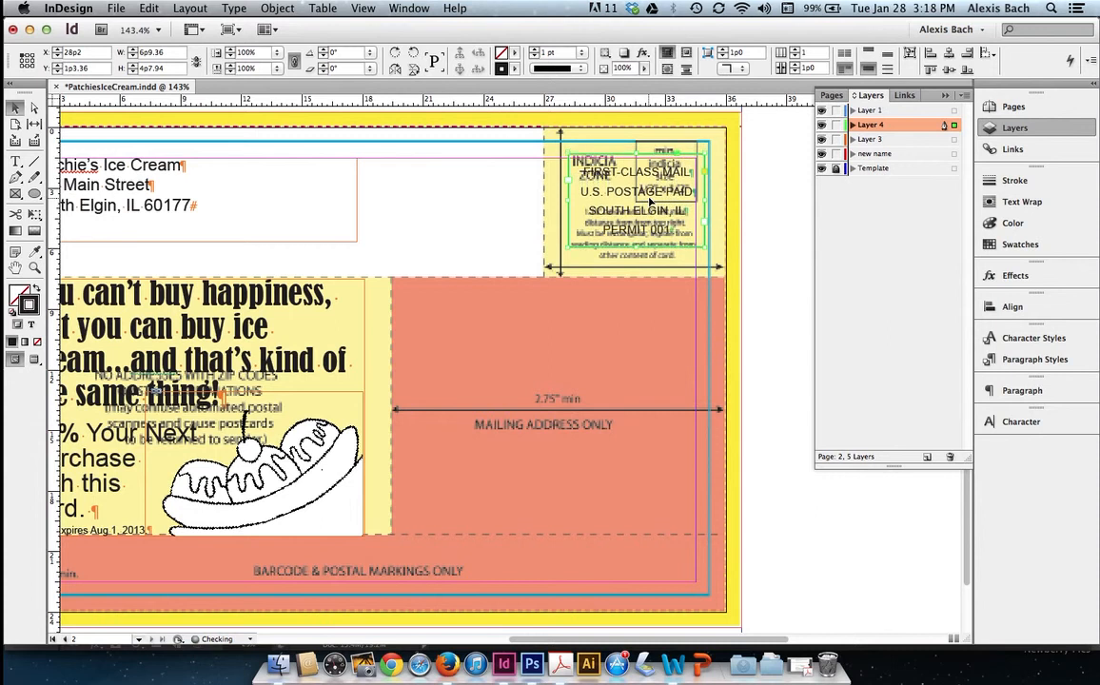
key(Left)
key(Left)
key(Left)
key(Left)
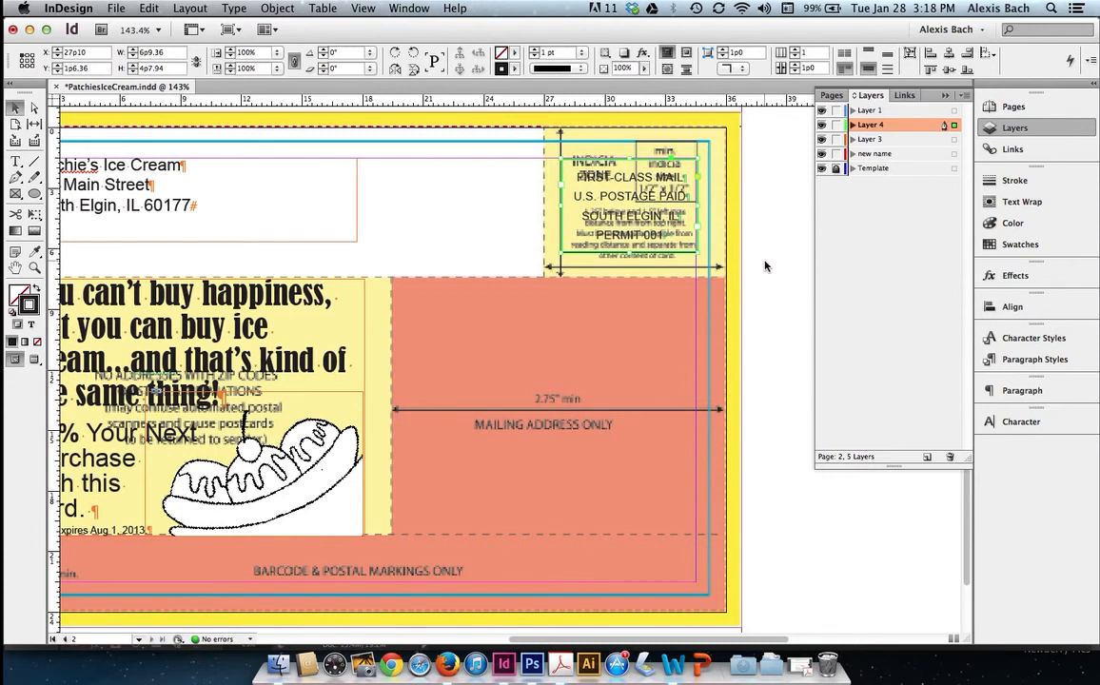
Step: Hide the Template layer on the postcard back
scroll(767, 274, down, 2)
scroll(766, 274, left, 2)
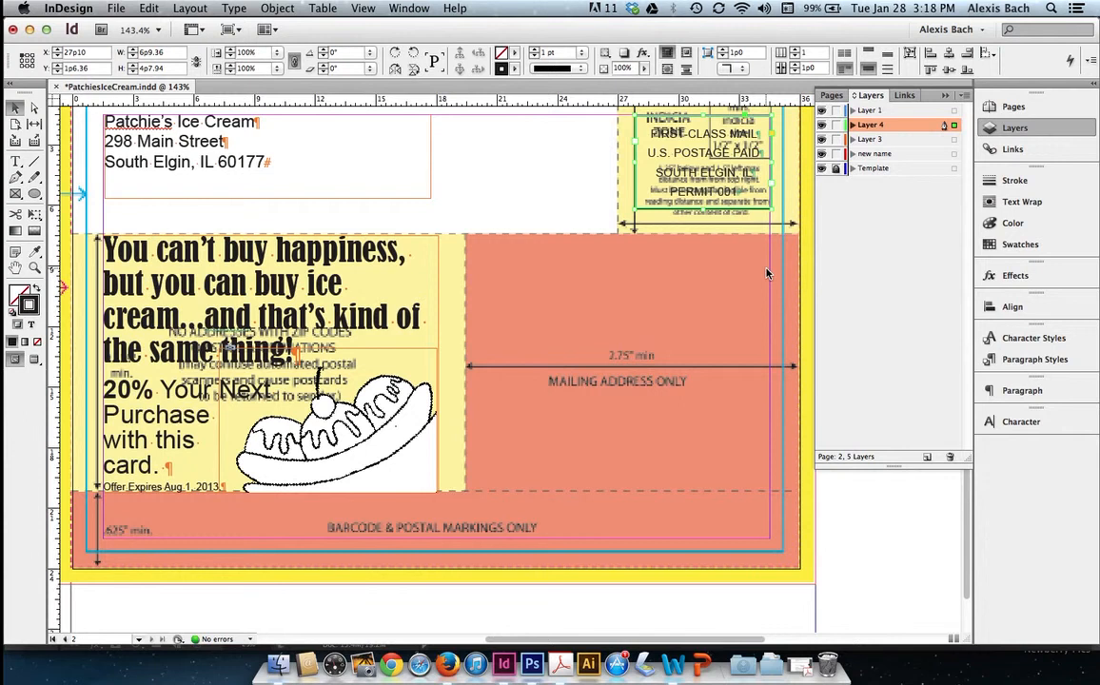
click(821, 168)
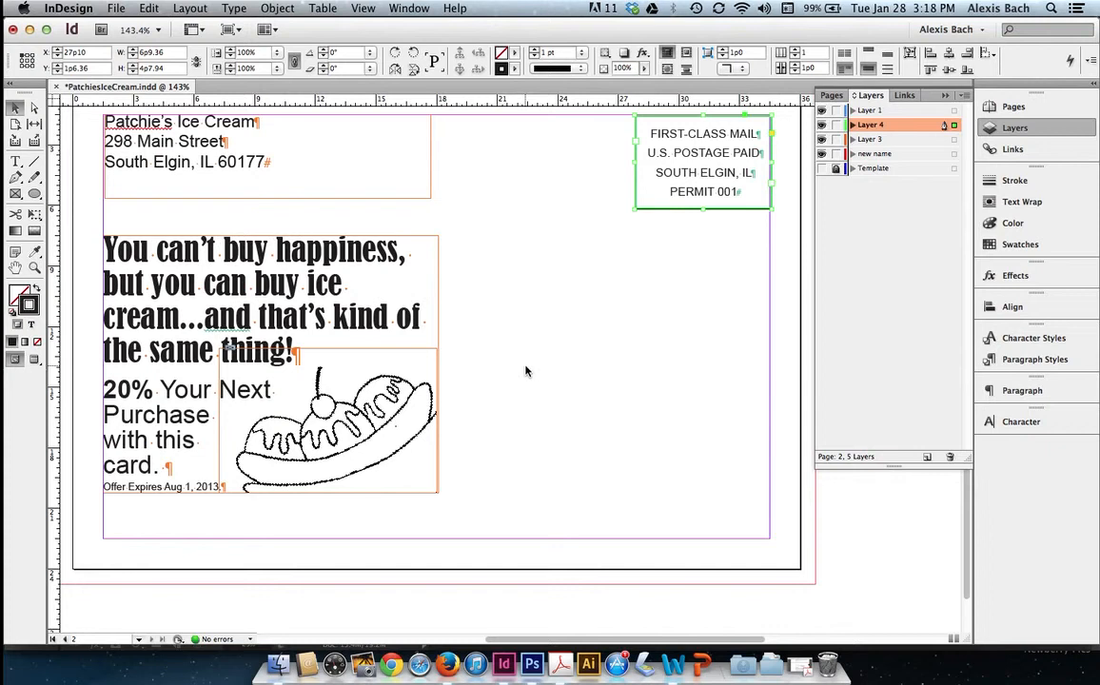
Step: Try the Same as Clipping contour for the sundae image's text wrap, and set the contour type to Detect Edges
click(336, 386)
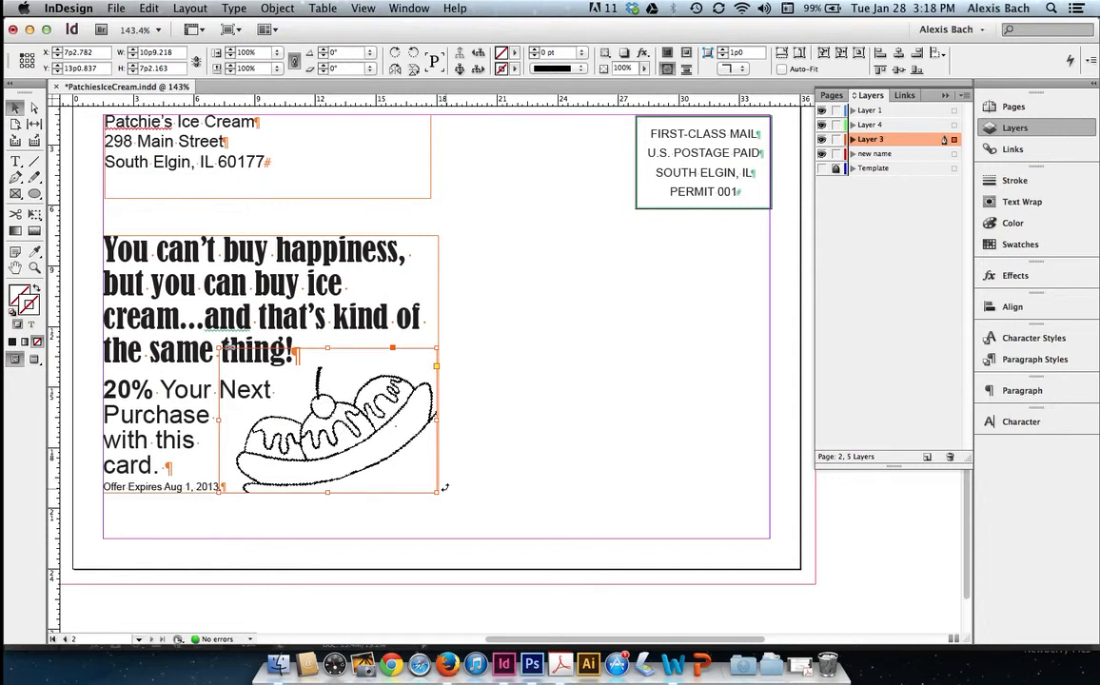
click(1041, 203)
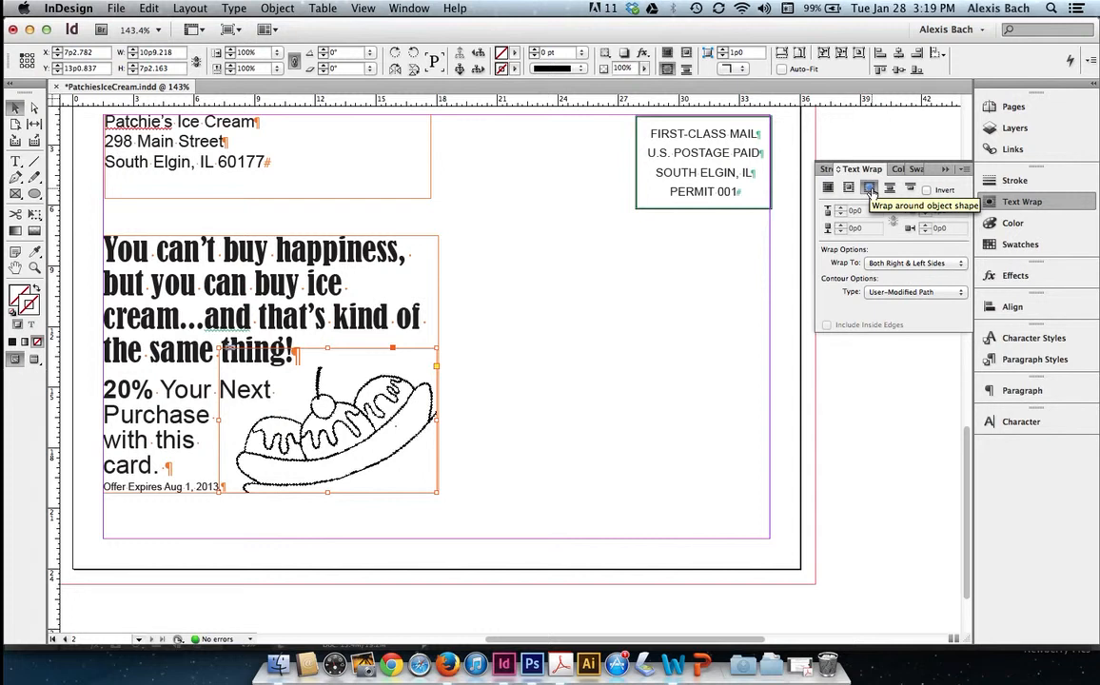
click(895, 294)
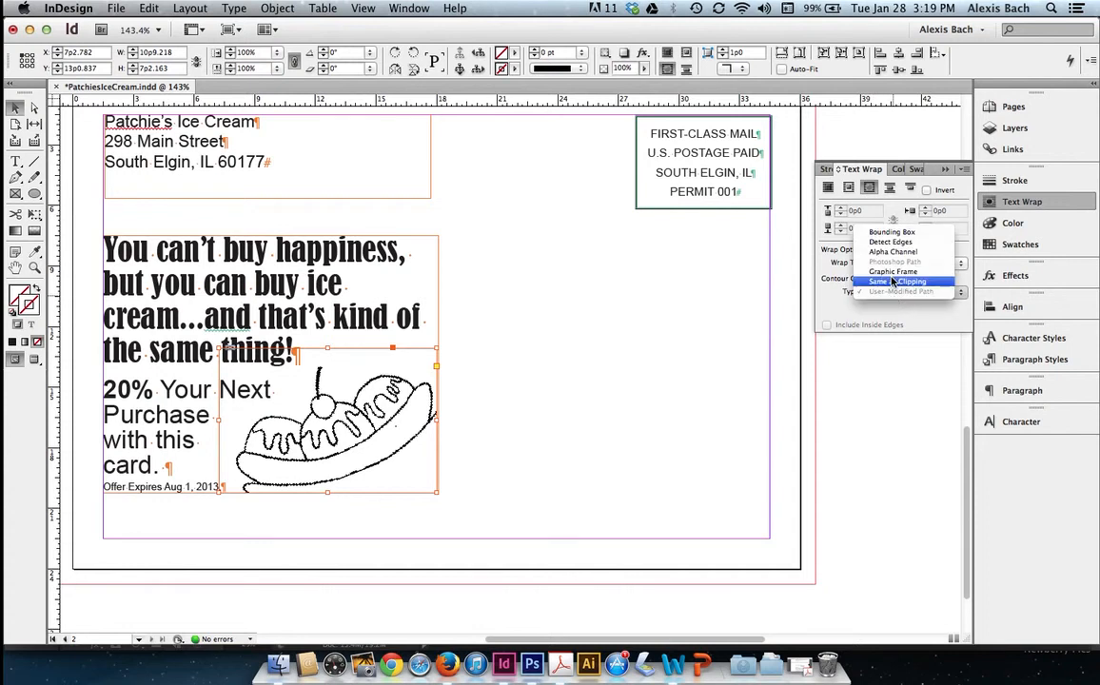
click(889, 282)
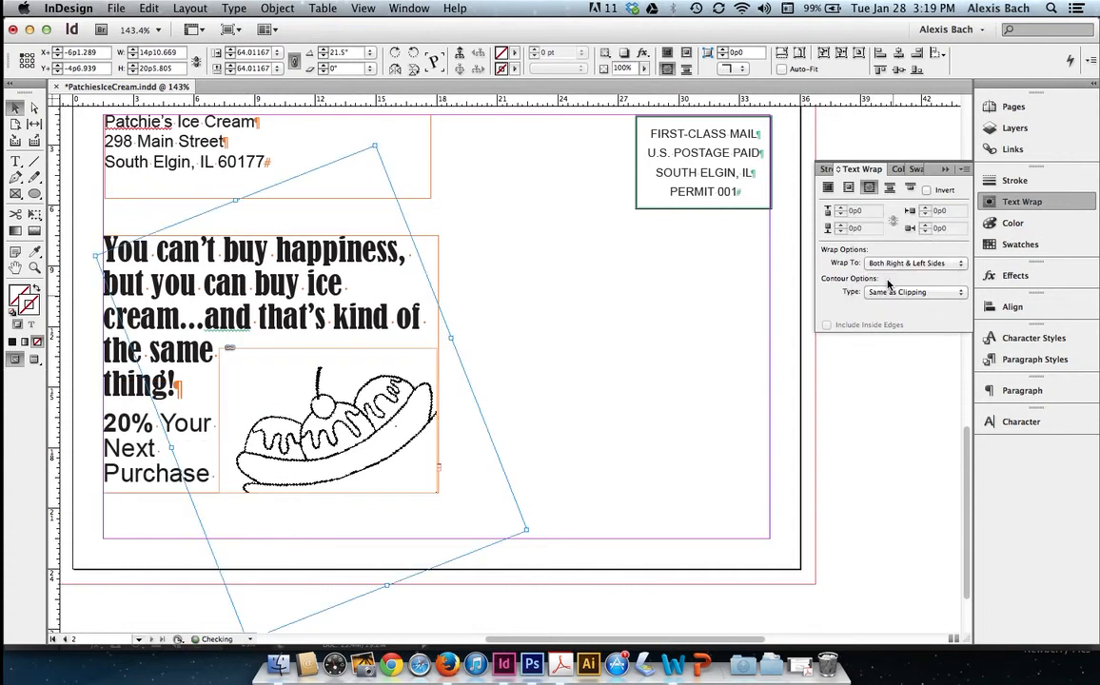
click(885, 293)
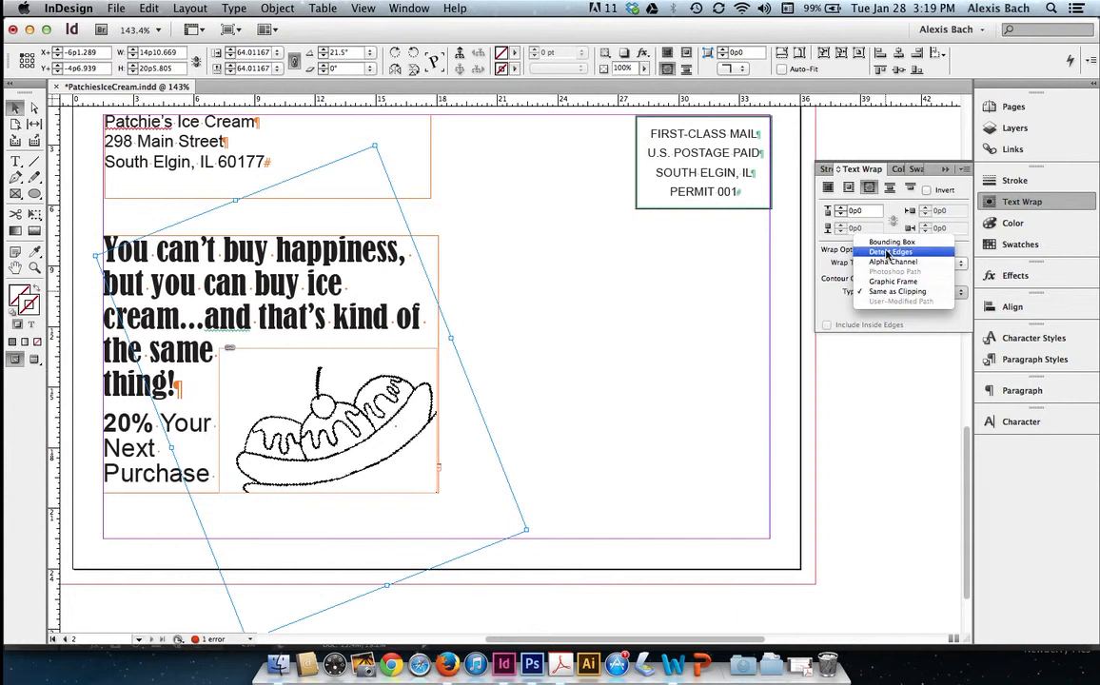
click(888, 252)
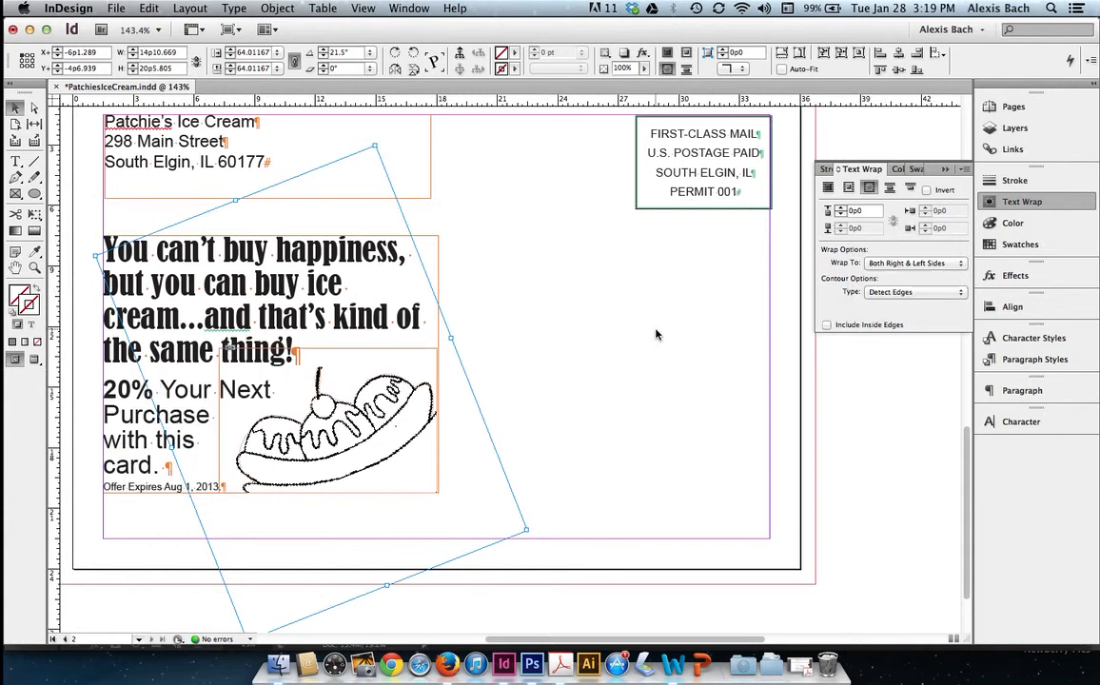
Step: Reshape the sundae's text wrap path by moving its points beside the cherry stem and above the left scoop with the Direct Selection tool
key(super+equal)
key(super+equal)
key(super+equal)
key(super+equal)
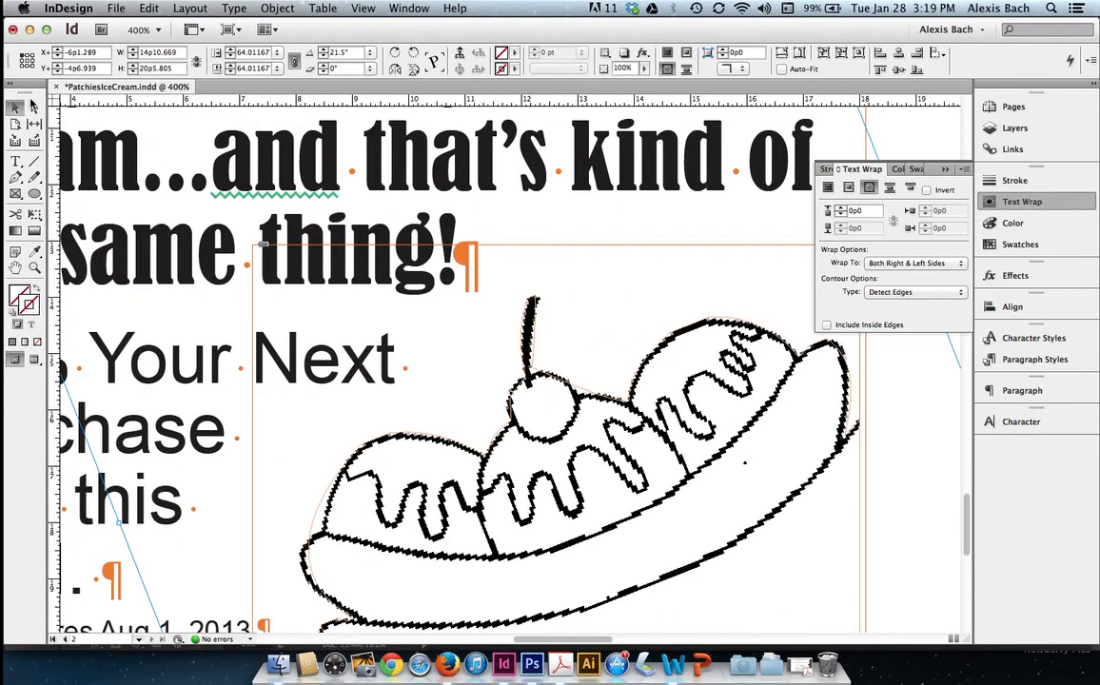
click(33, 106)
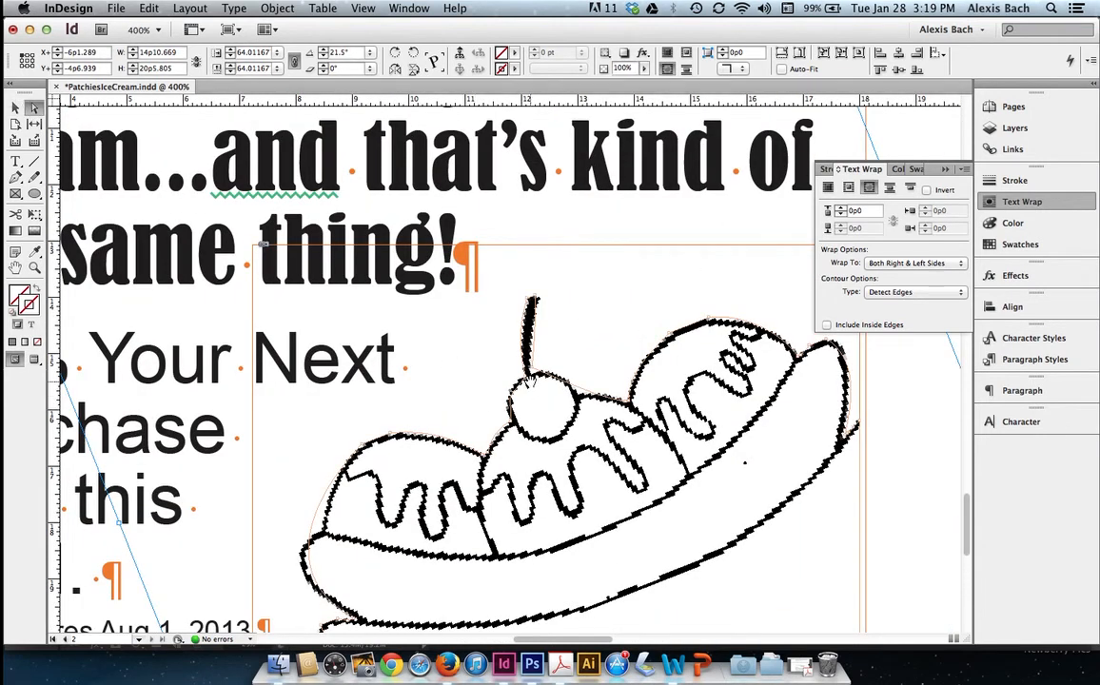
drag(528, 373, 498, 359)
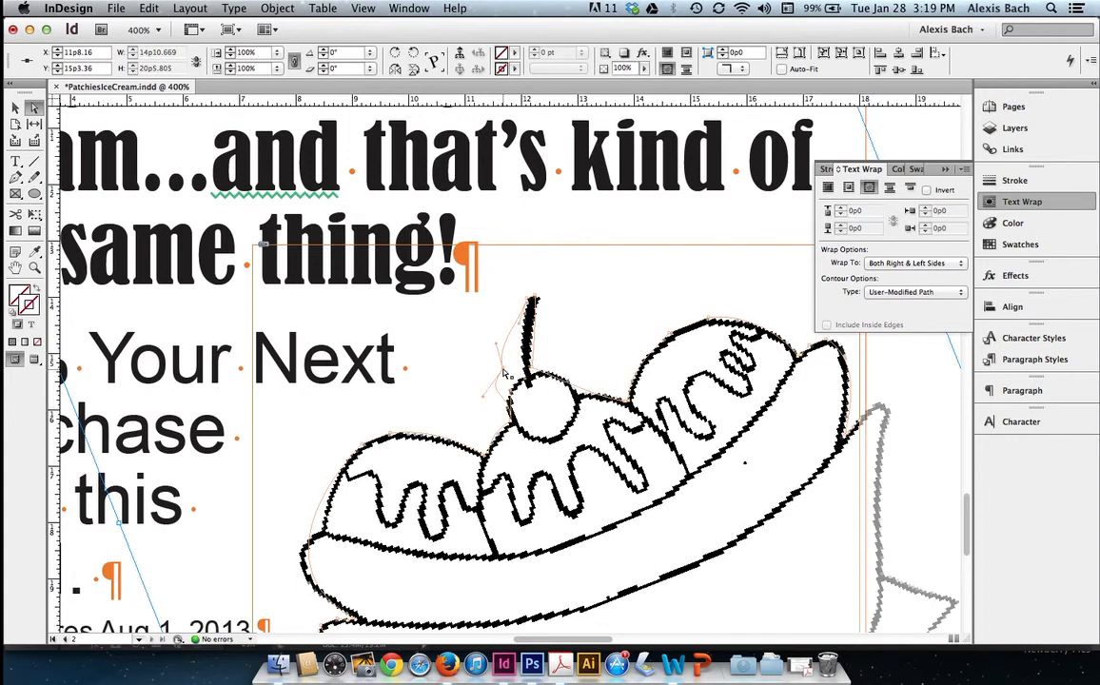
mouse_move(504, 372)
mouse_down()
mouse_move(525, 375)
mouse_move(380, 316)
mouse_move(395, 336)
mouse_move(475, 366)
mouse_move(430, 351)
mouse_move(383, 320)
mouse_move(546, 378)
mouse_move(523, 379)
mouse_up()
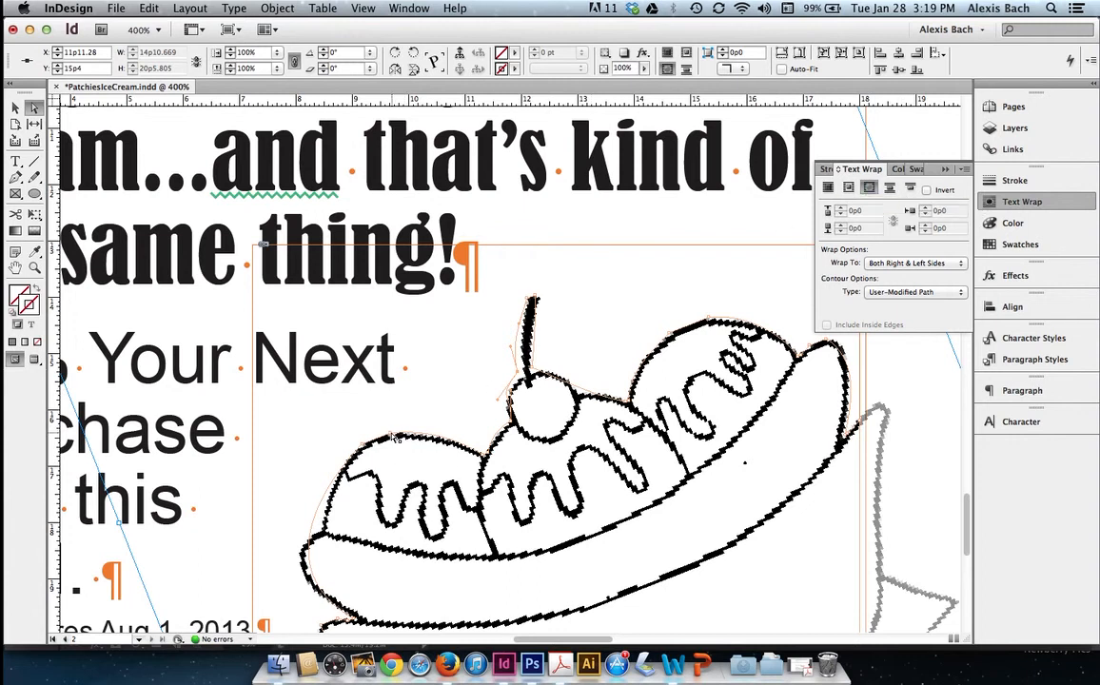
mouse_move(394, 438)
mouse_down()
mouse_move(368, 372)
mouse_move(391, 449)
mouse_move(390, 428)
mouse_up()
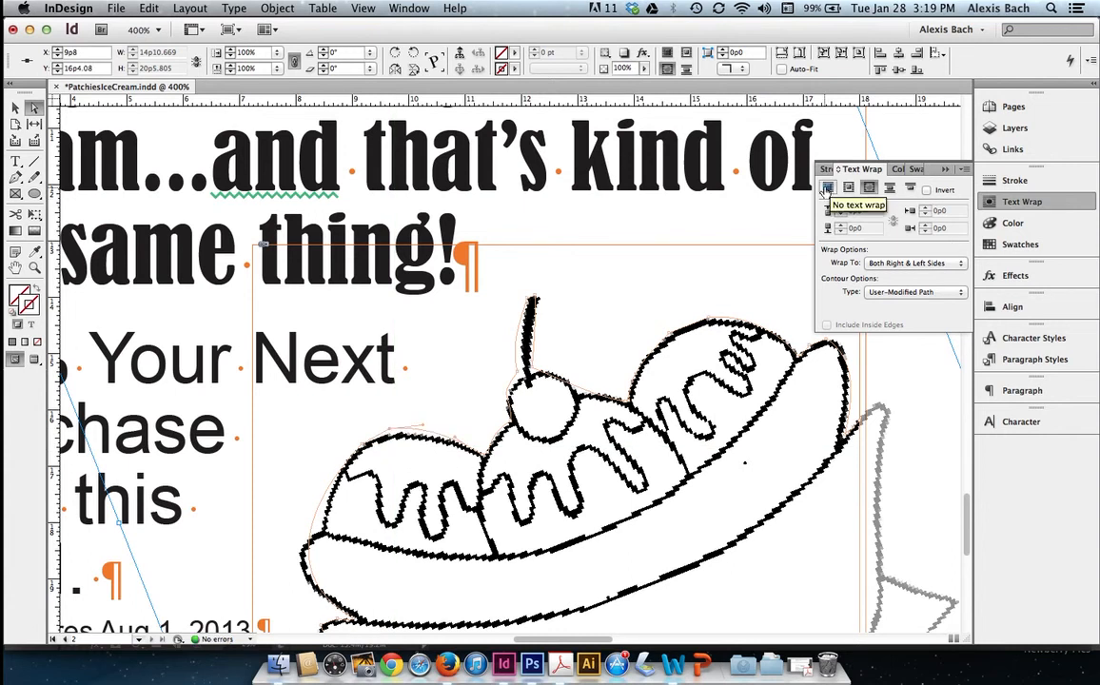
Step: Compare the sundae image with no text wrap and with a bounding box wrap, and restore the wrap around the object shape
click(826, 189)
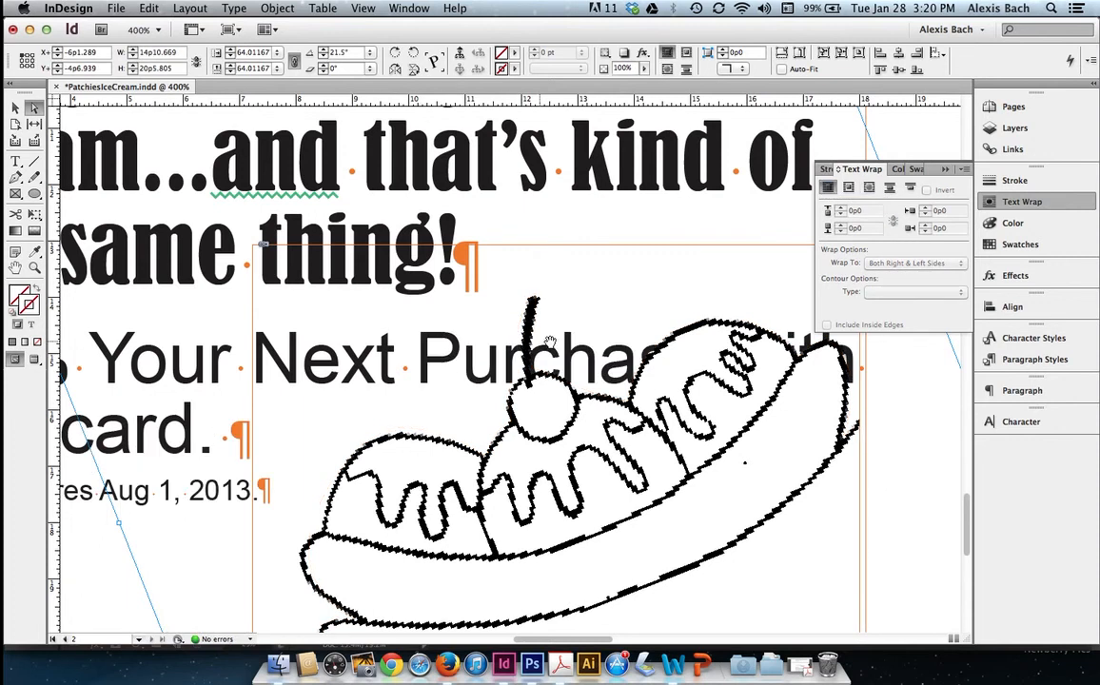
click(847, 189)
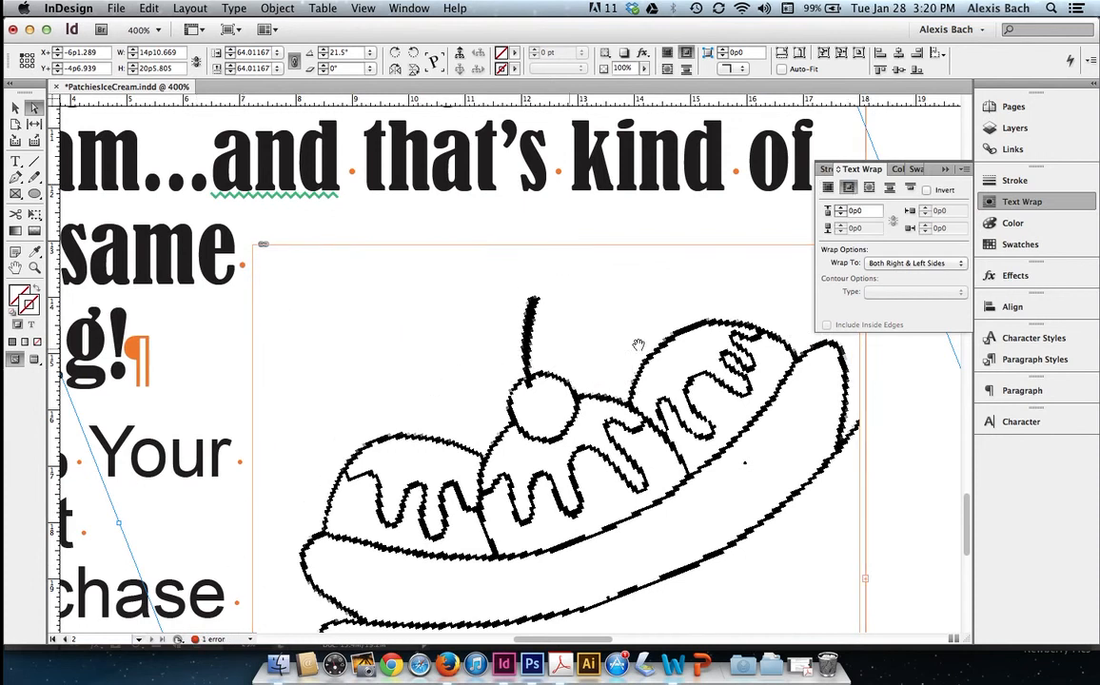
click(868, 188)
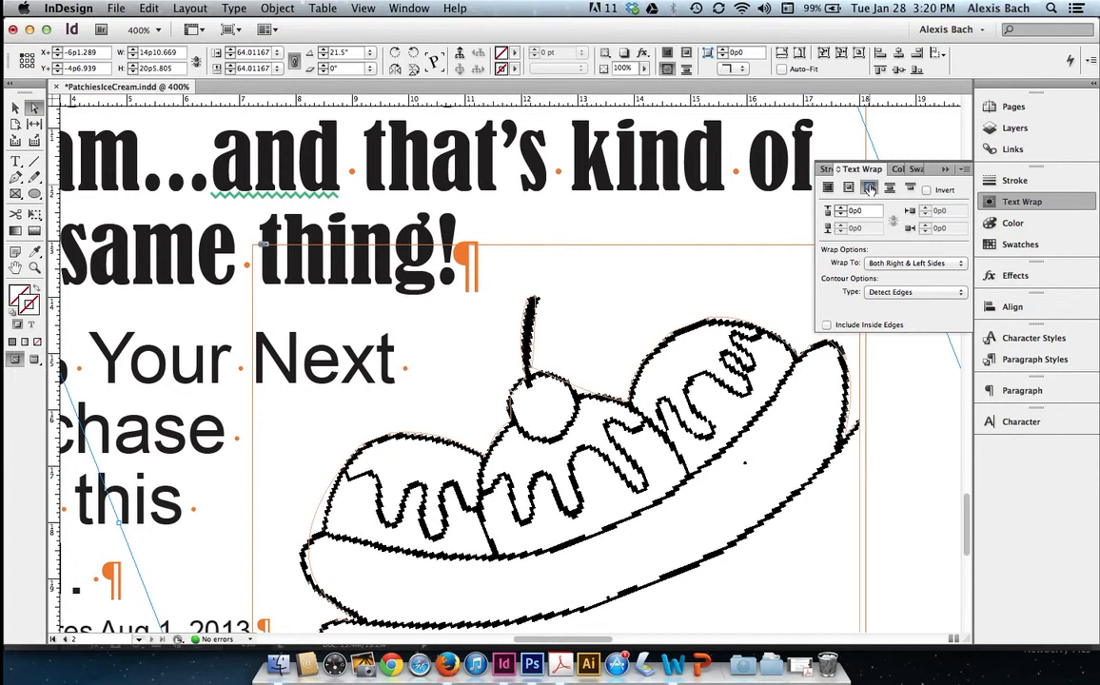
click(869, 189)
Step: Increase the sundae image's text wrap offset to 0p6 around its detected edges
click(1025, 202)
click(1025, 202)
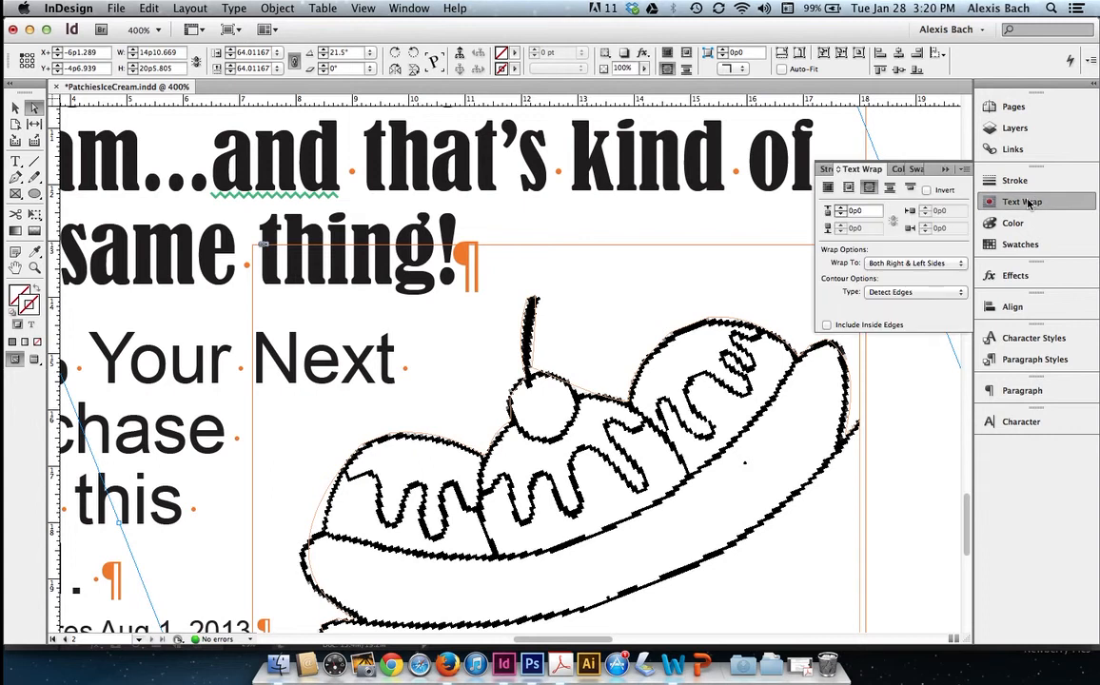
click(841, 208)
click(841, 209)
click(841, 209)
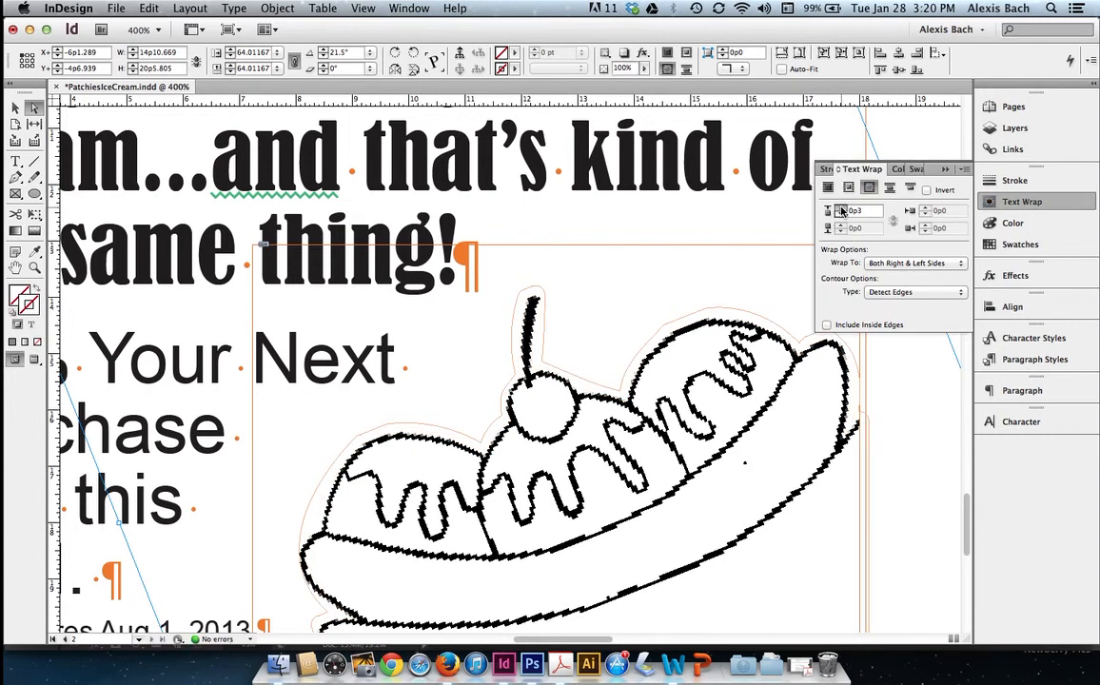
click(841, 208)
click(841, 208)
click(841, 209)
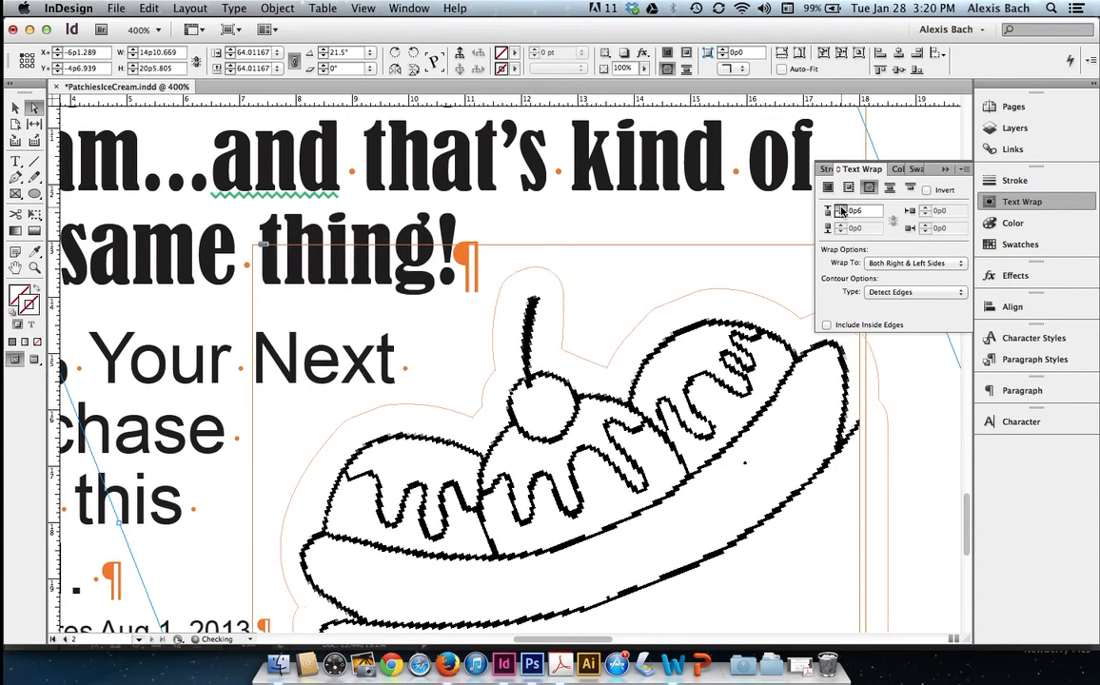
Step: Reduce the sundae image's text wrap offset to 0p2, keeping the wrap around the object shape, and close the text wrap settings
click(841, 208)
click(840, 215)
click(840, 215)
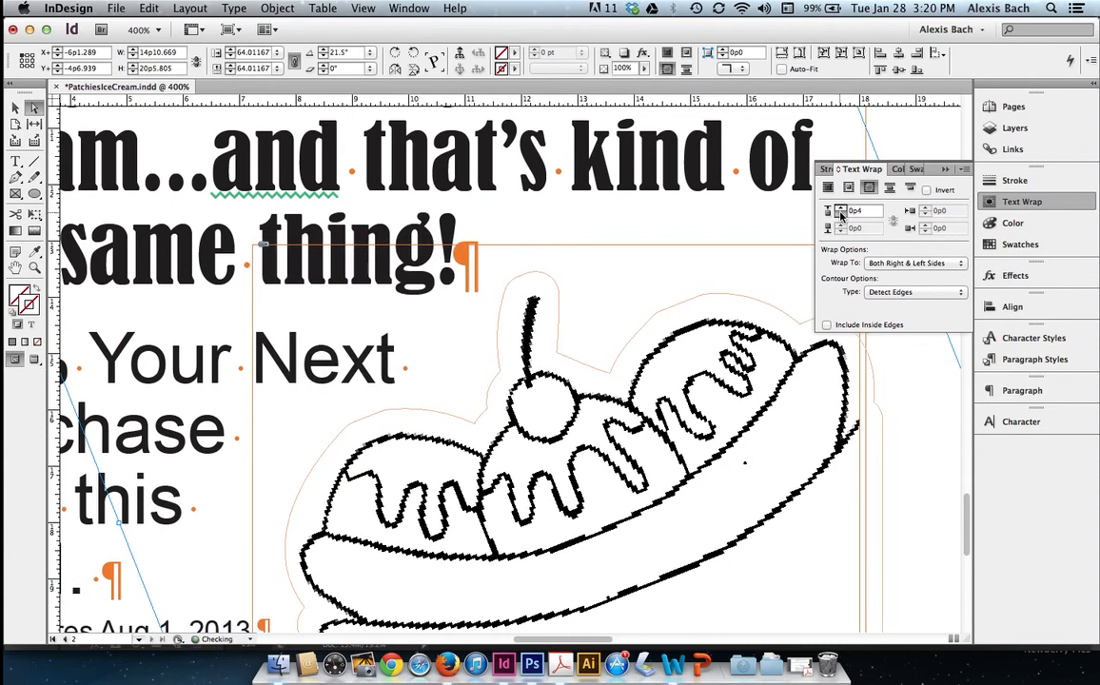
click(840, 215)
click(840, 215)
click(839, 215)
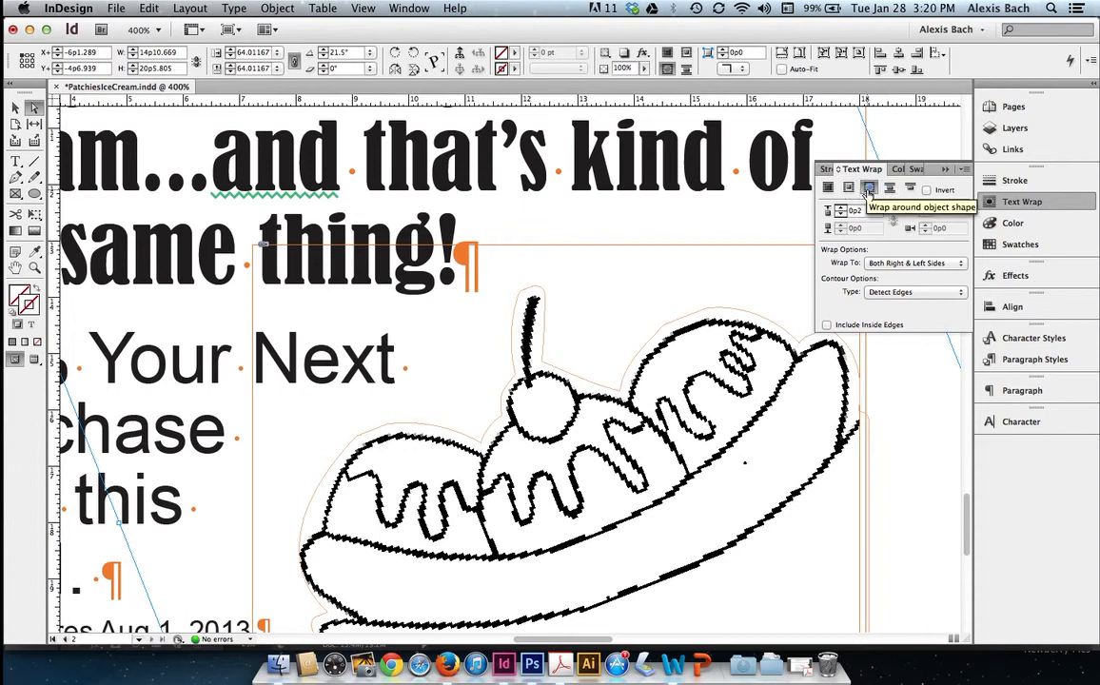
click(869, 192)
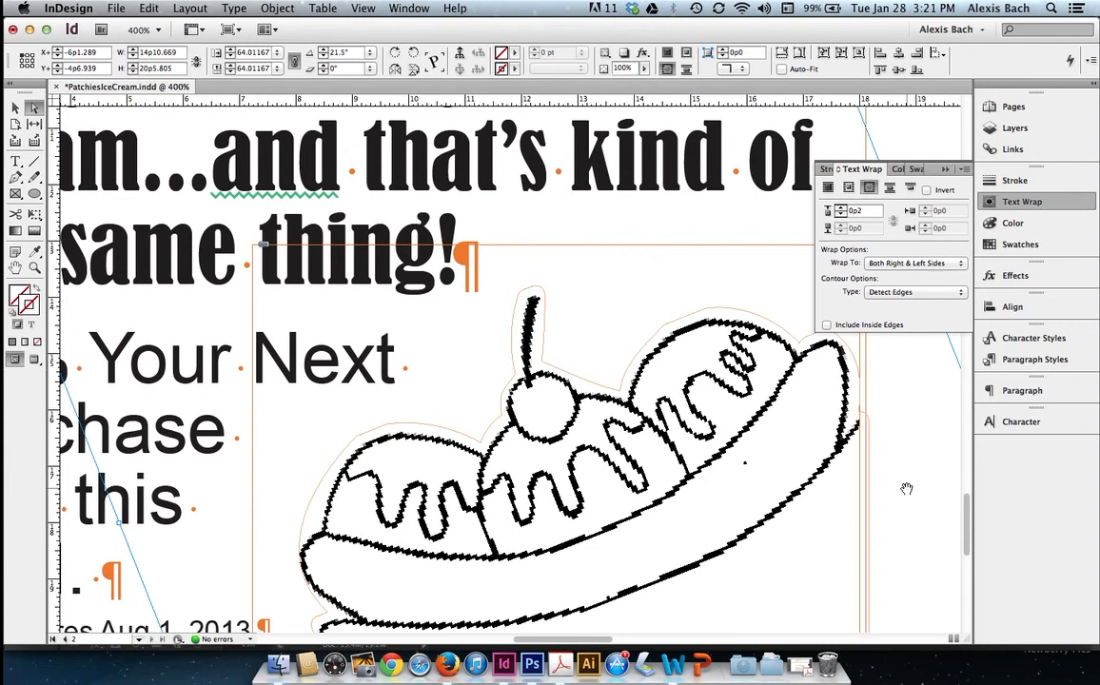
key(super+minus)
key(super+minus)
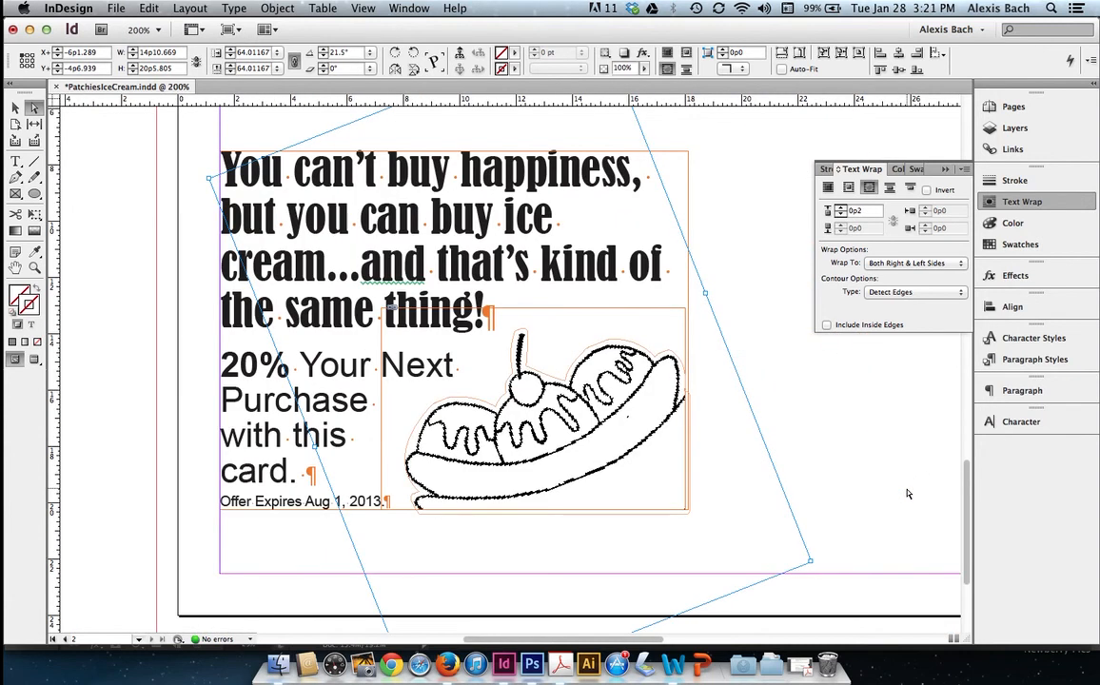
key(super+minus)
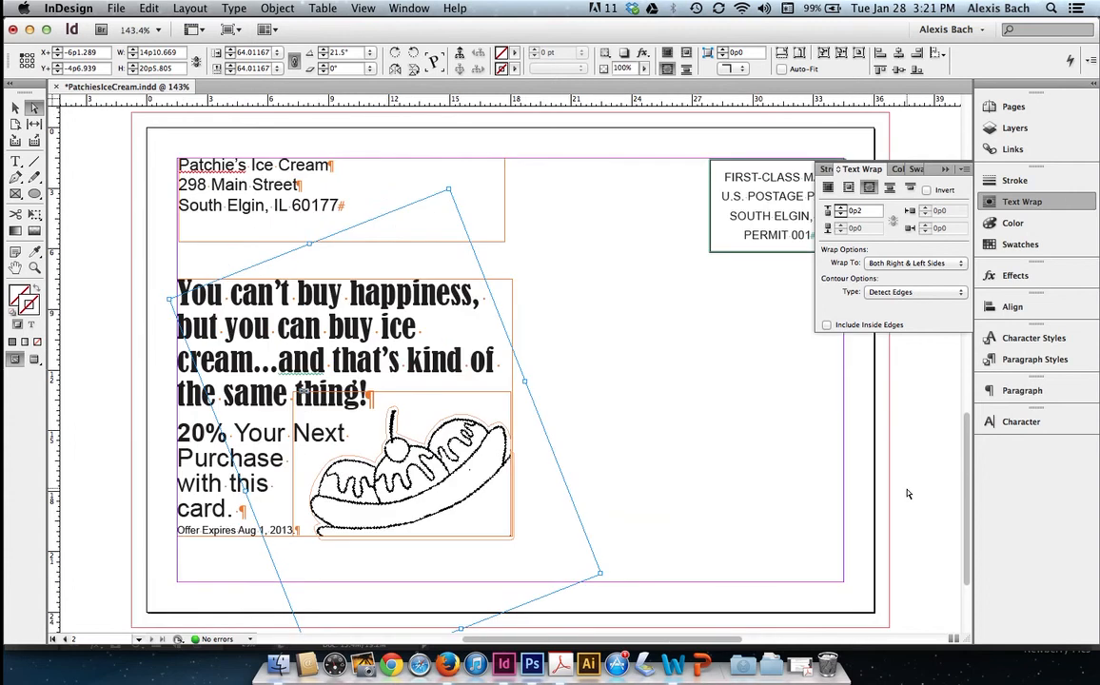
click(1025, 203)
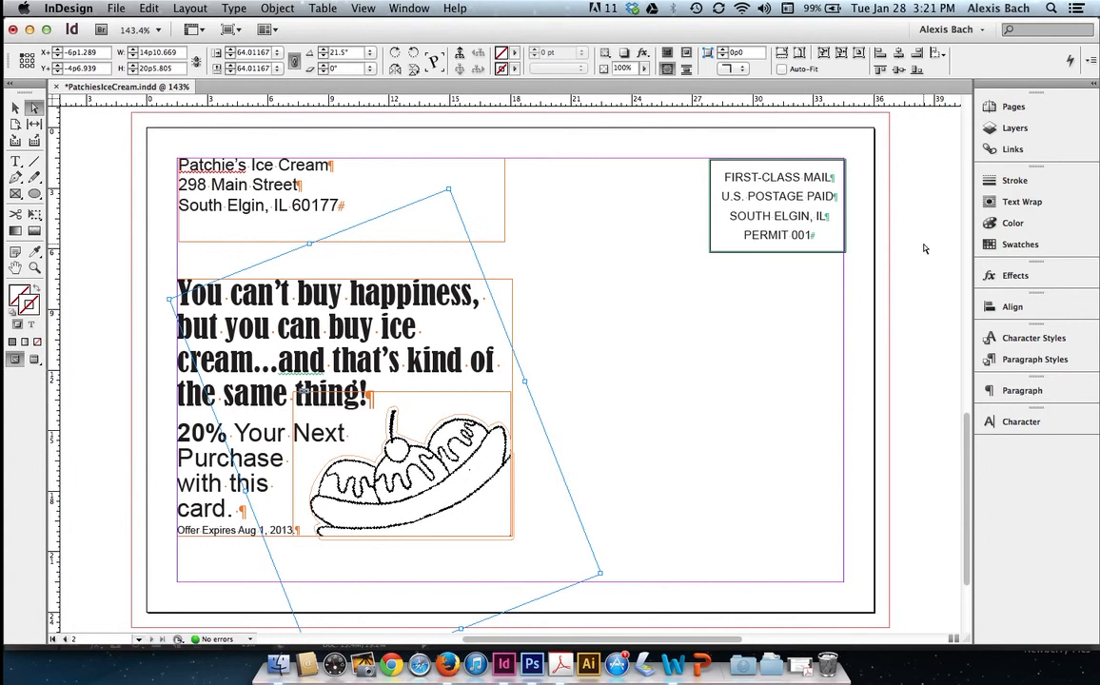
Step: Switch to the Preview screen mode, deselect the sundae image, and review the back and front of the postcard
key(w)
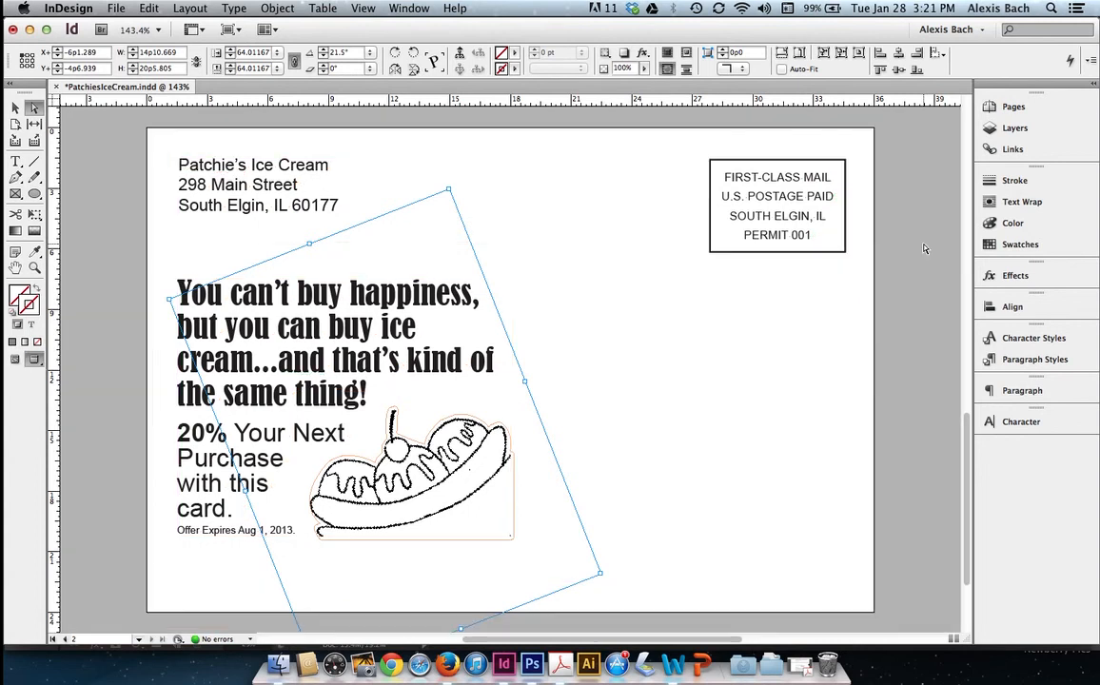
click(922, 248)
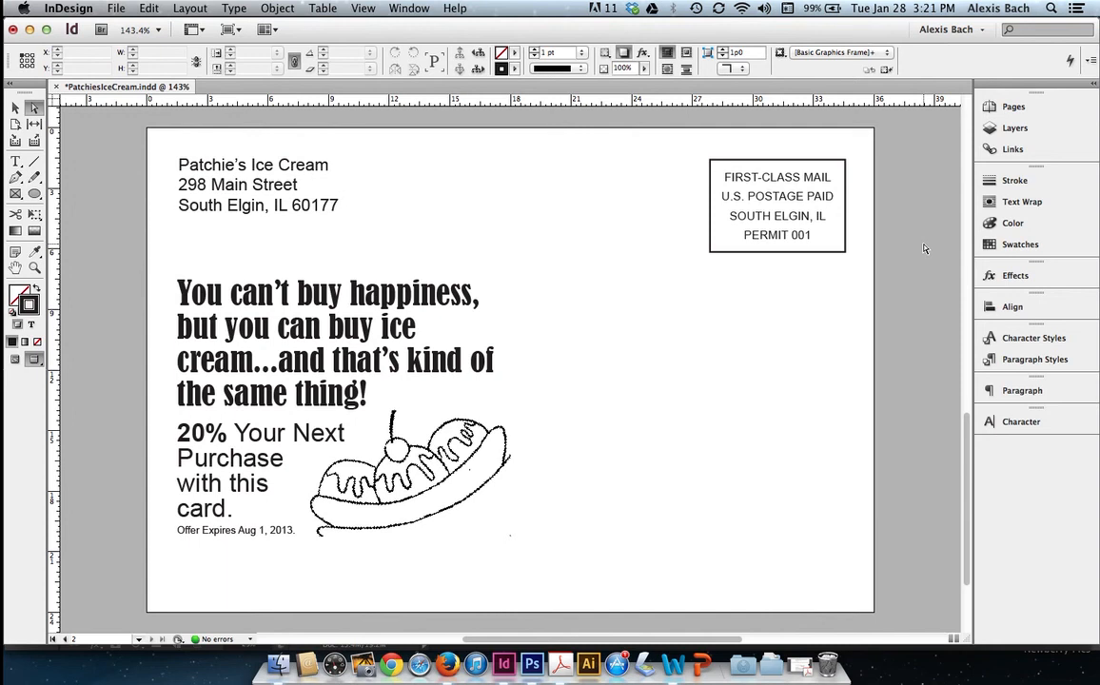
scroll(923, 248, up, 10)
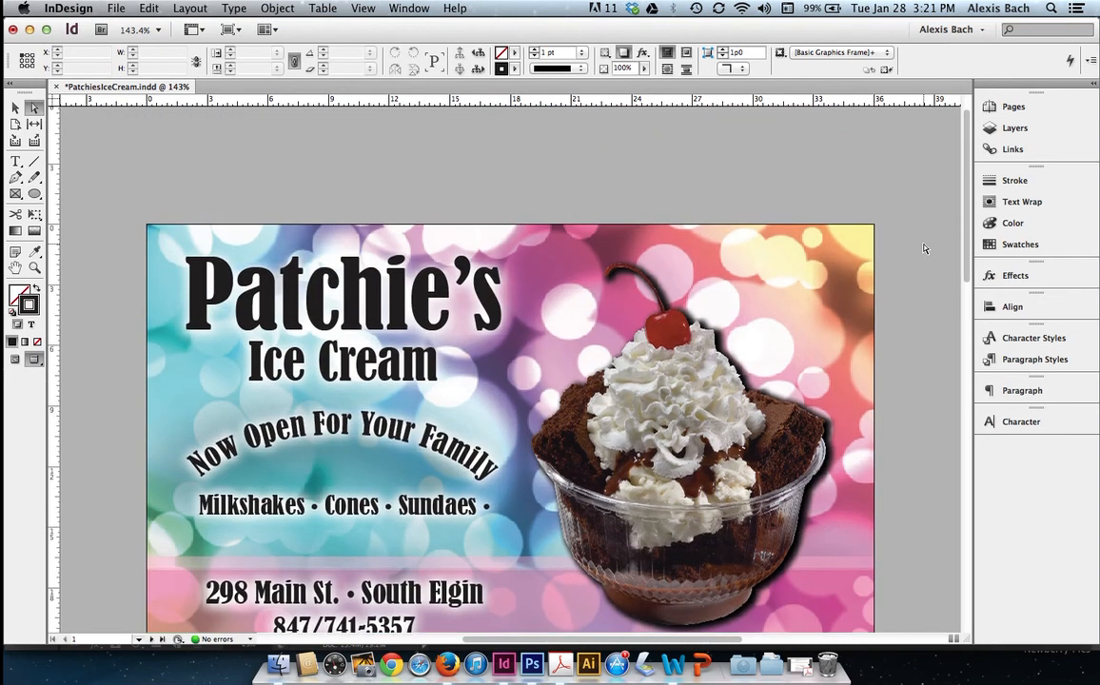
scroll(923, 248, down, 3)
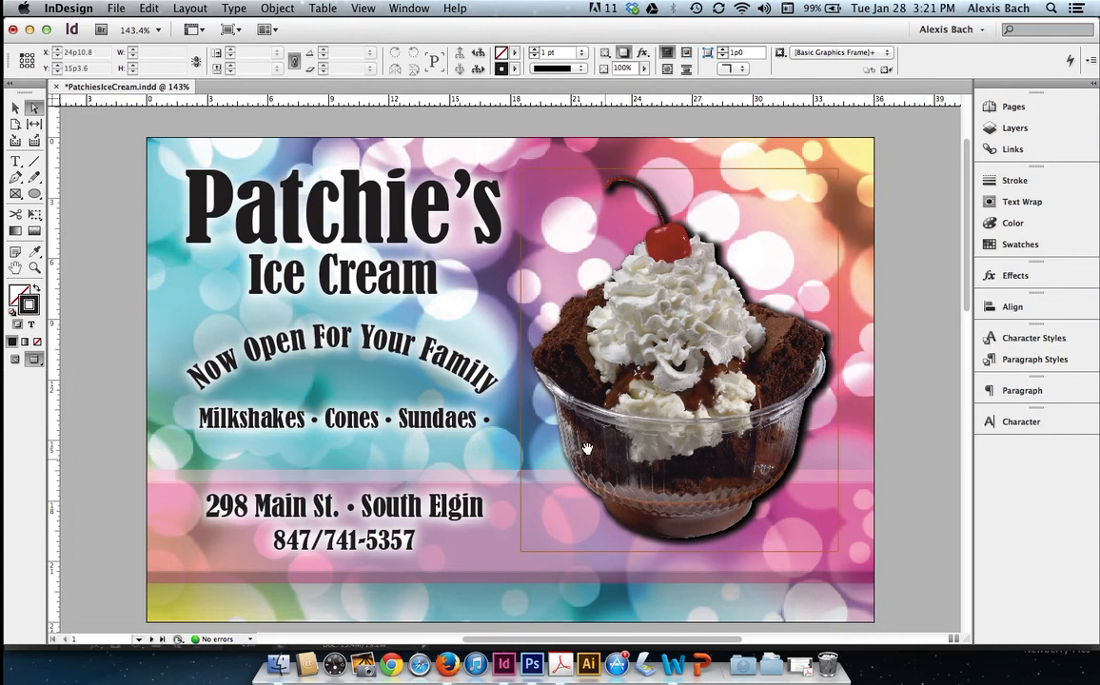
click(671, 395)
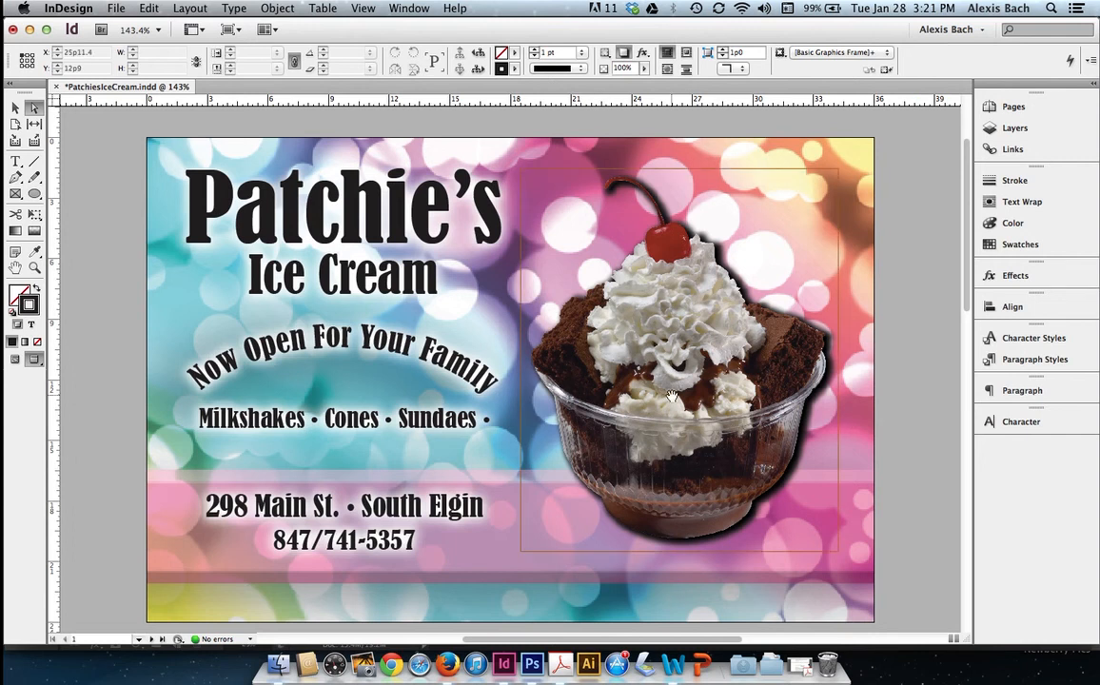
click(930, 441)
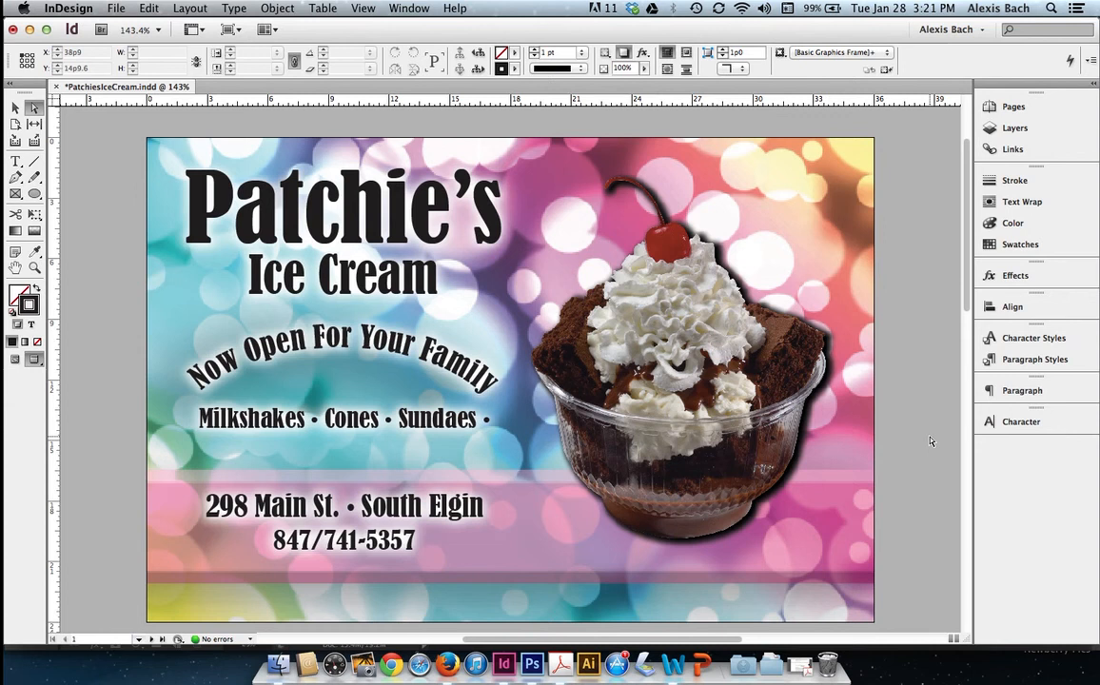
Step: Turn on Overprint Preview, check the front and back of the postcard, and turn it off again
click(14, 108)
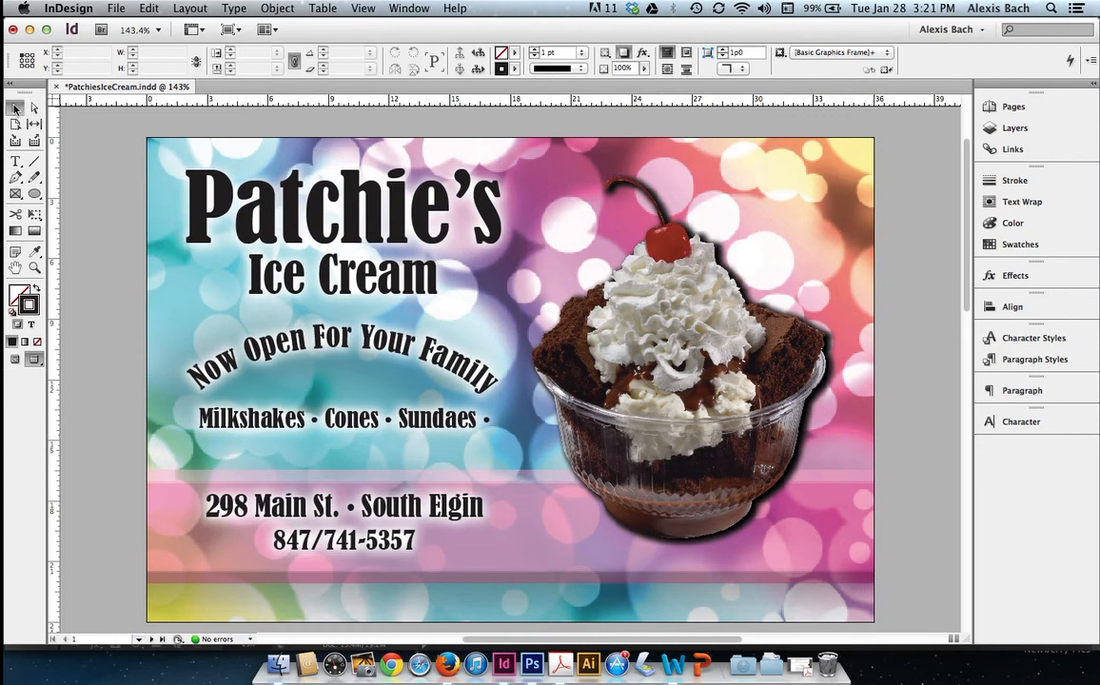
click(367, 7)
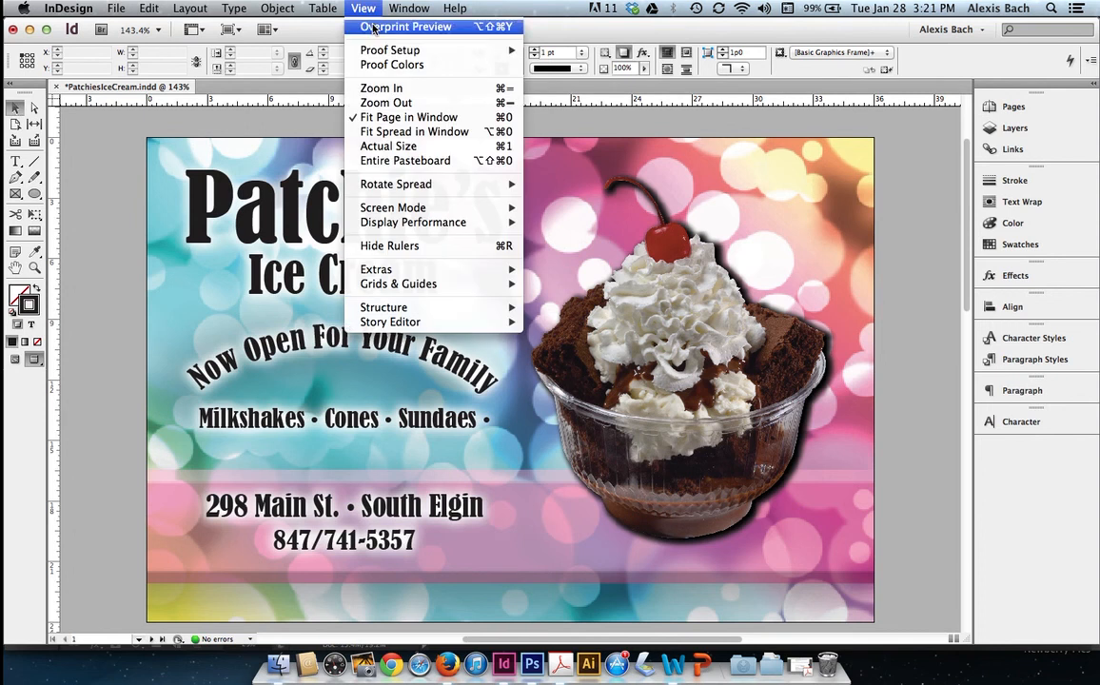
click(373, 27)
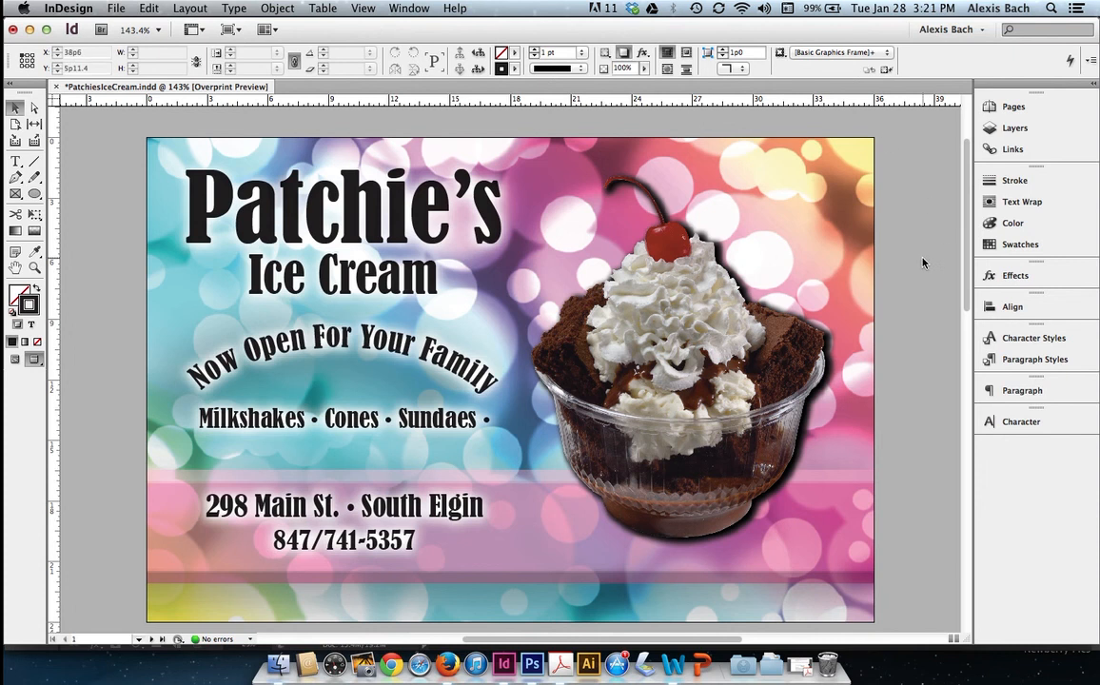
scroll(921, 263, down, 5)
scroll(921, 263, down, 8)
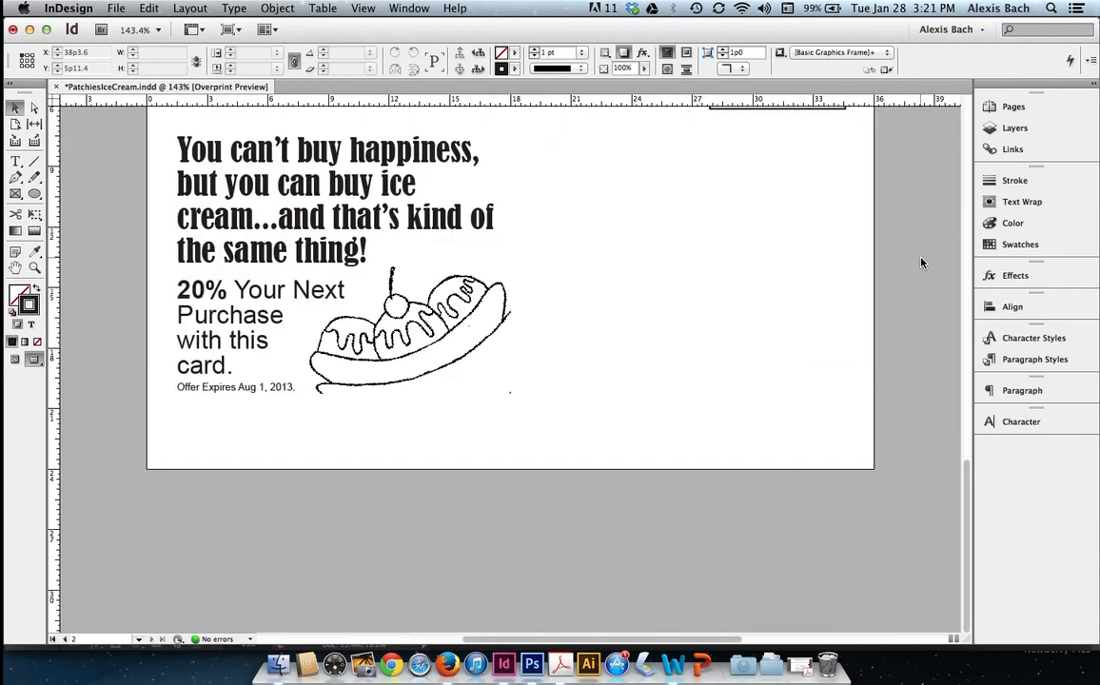
scroll(921, 263, up, 10)
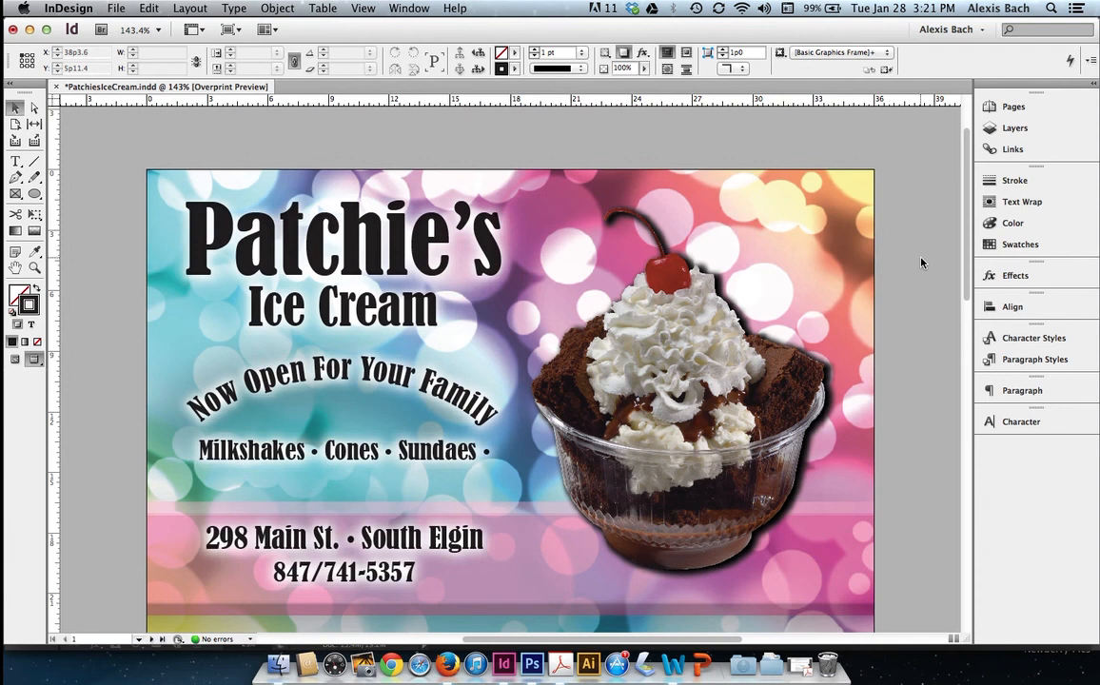
scroll(921, 262, down, 1)
click(364, 9)
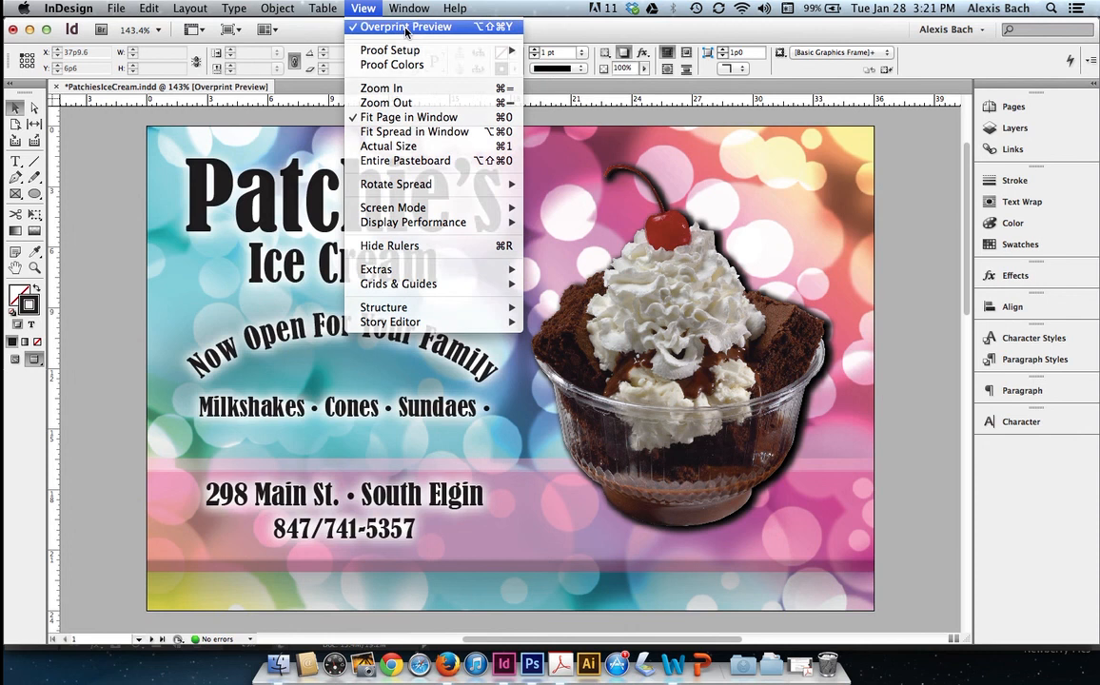
click(405, 29)
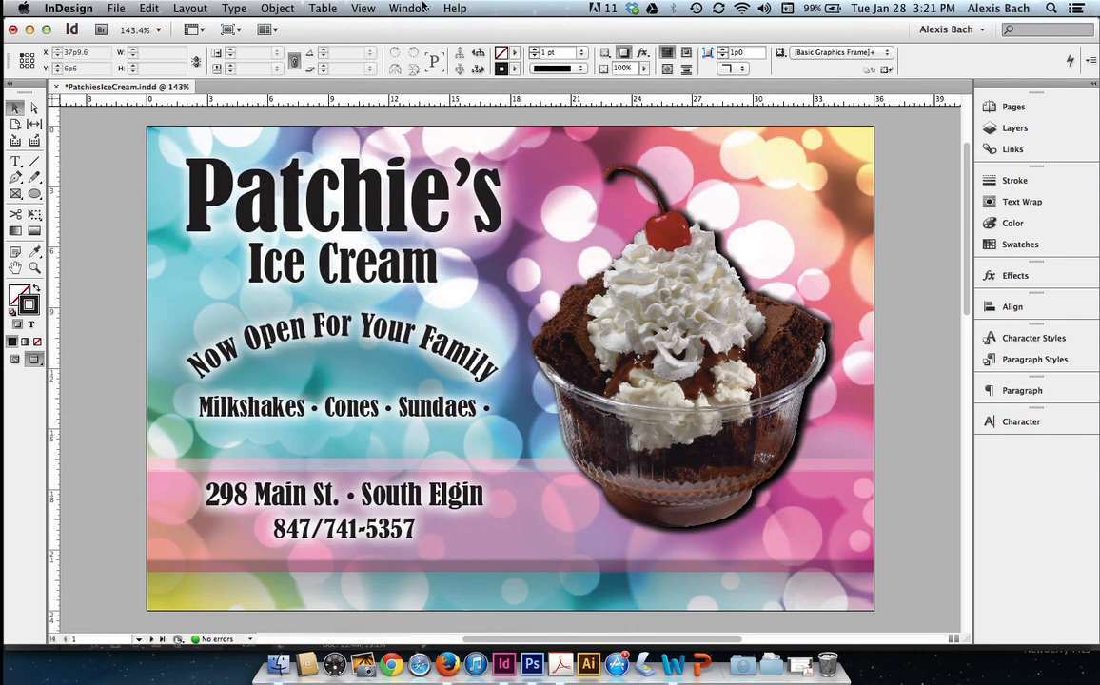
Step: Return to the Normal screen mode and display the whole back of the postcard on page 2
key(w)
key(w)
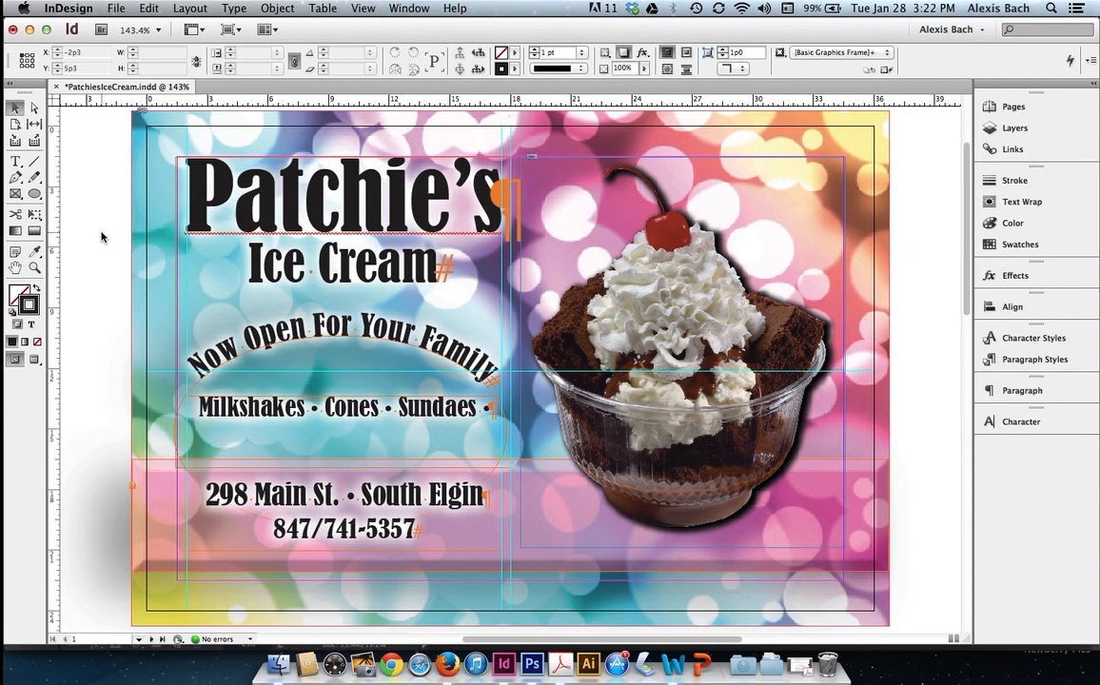
key(super+minus)
key(super+minus)
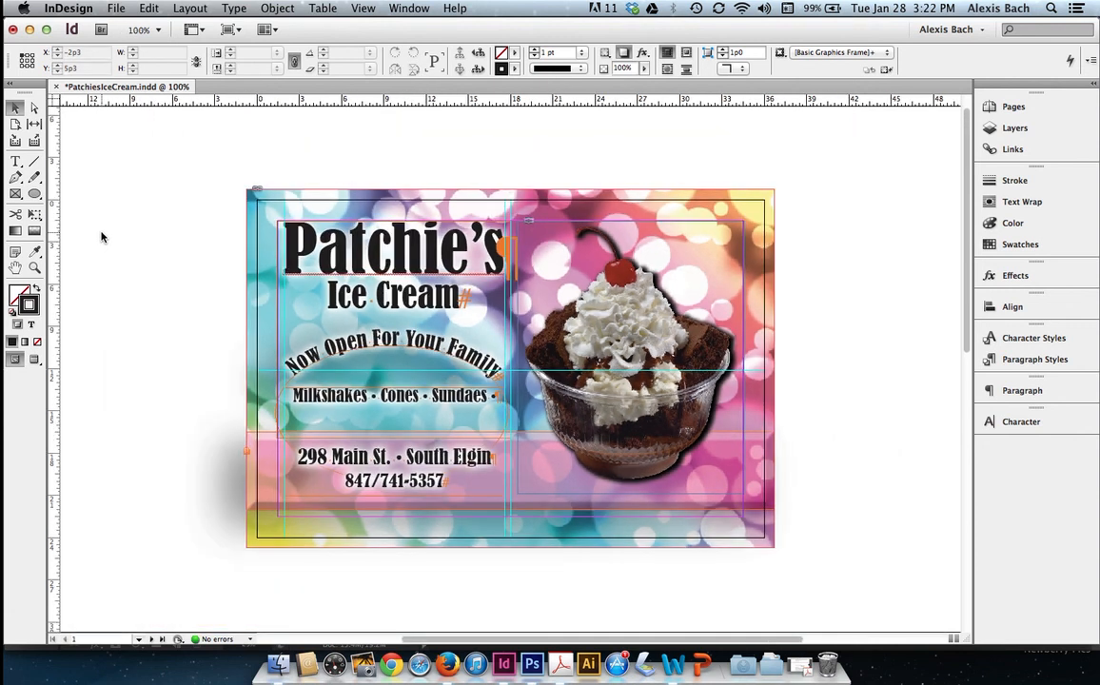
key(shift+Page_Down)
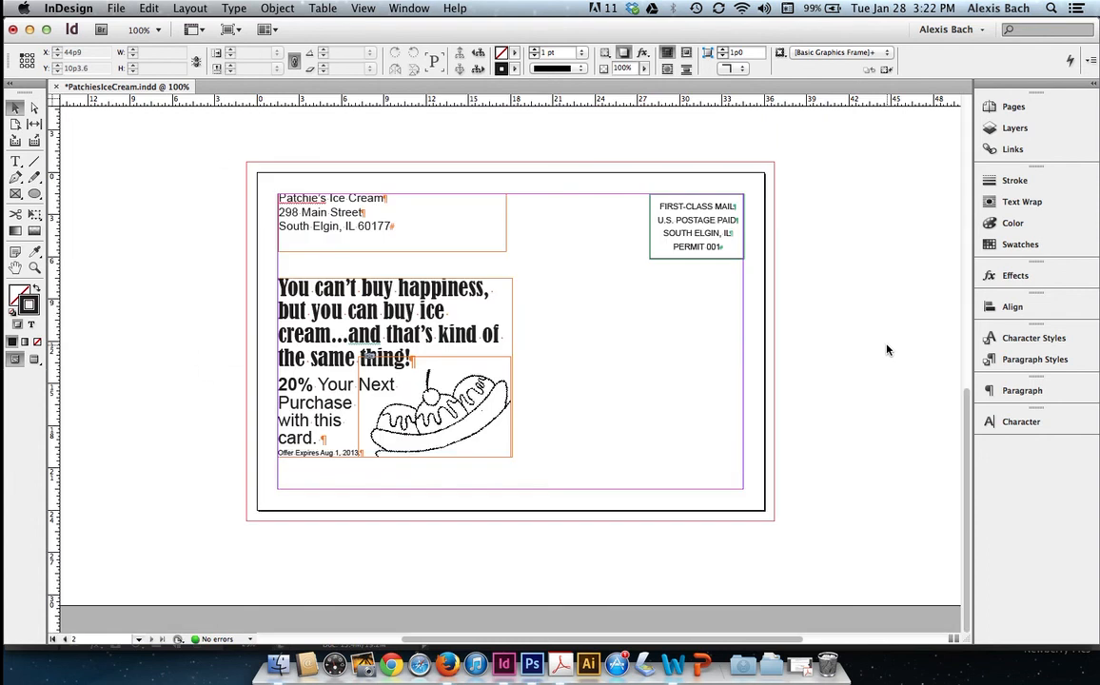
scroll(886, 350, up, 2)
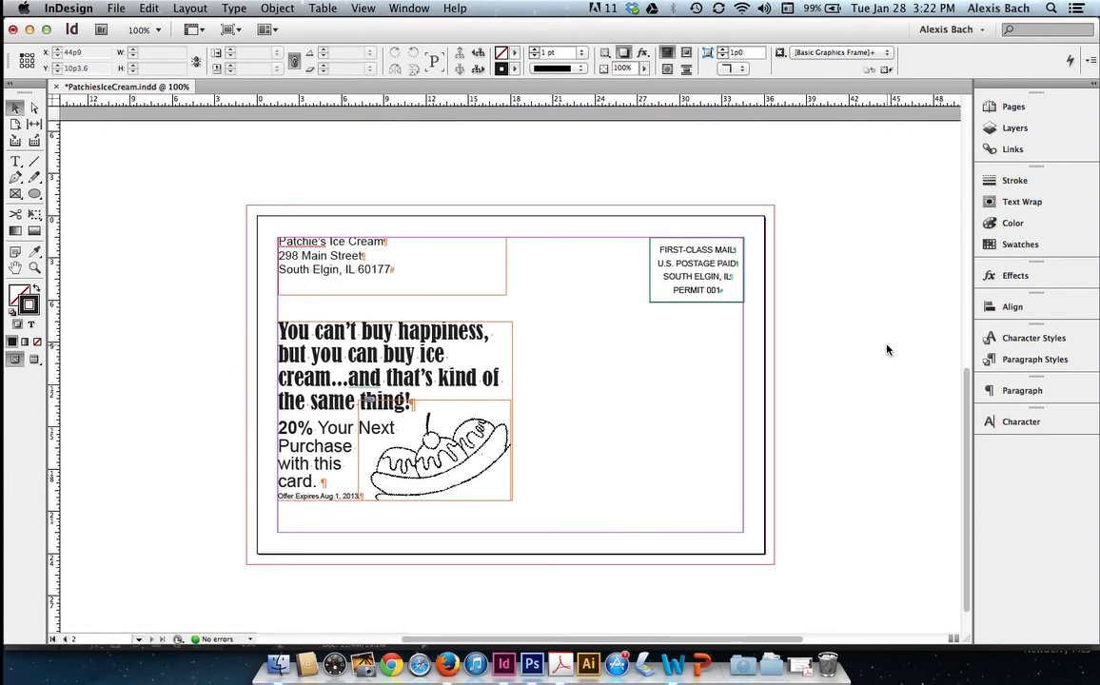